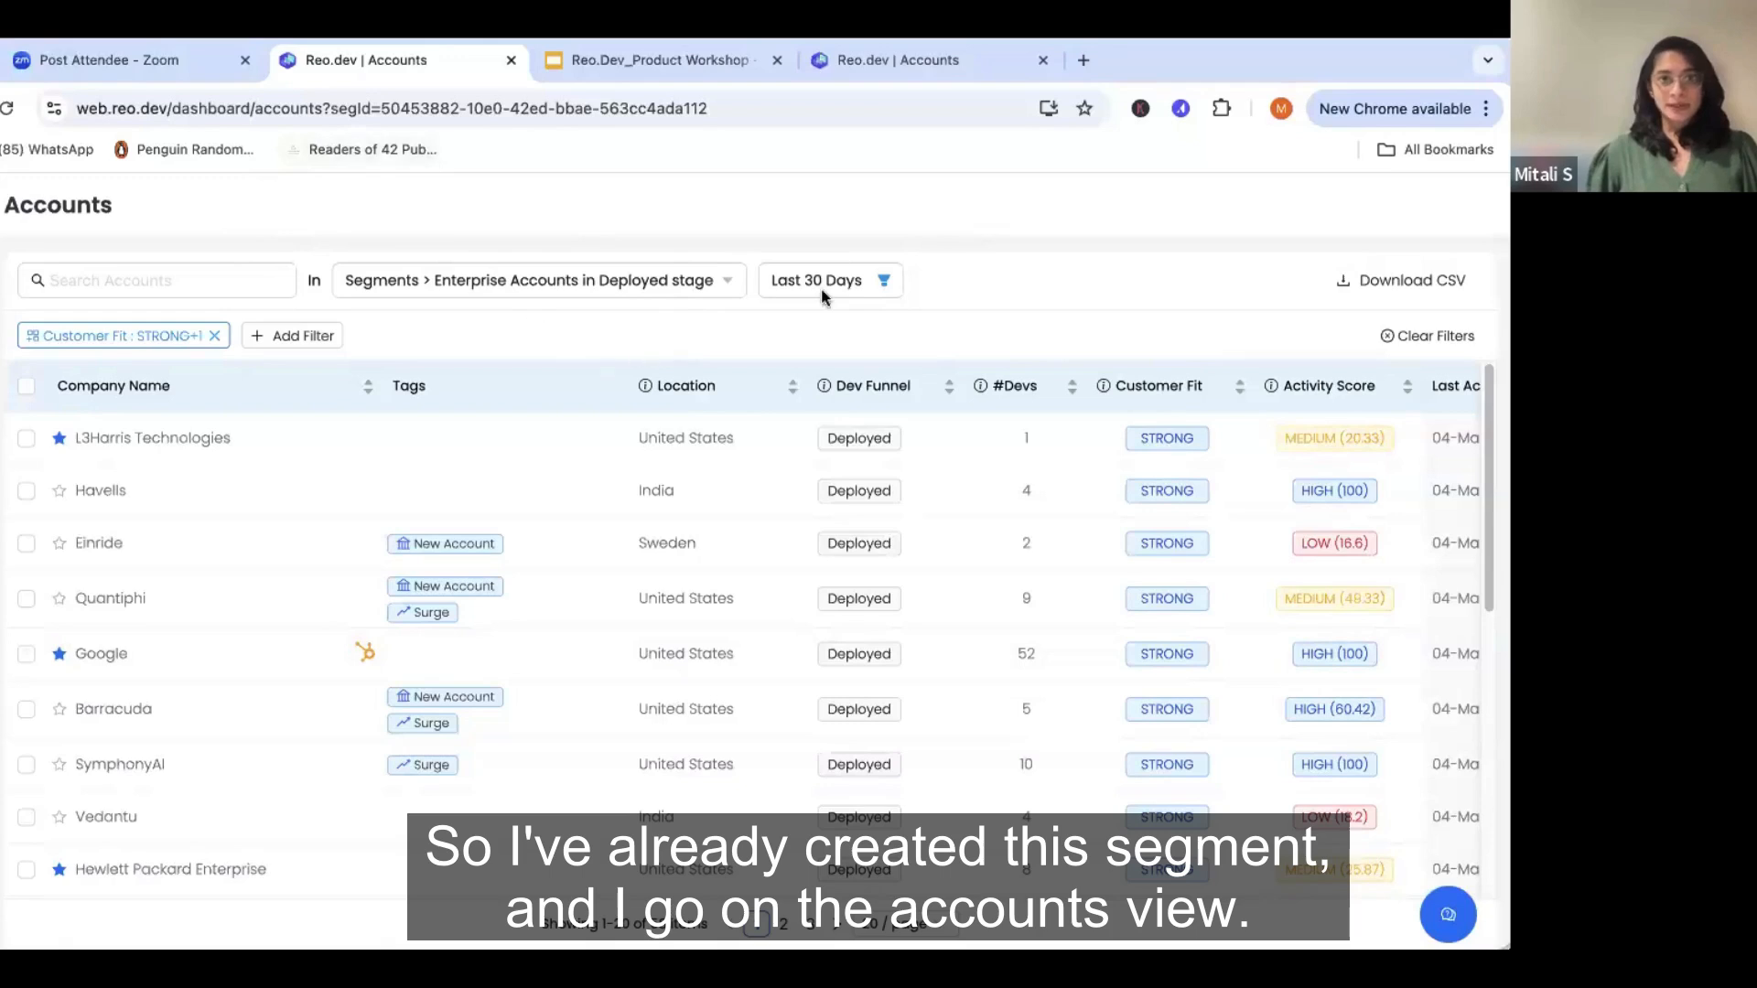
- Open the Databricks account from the Enterprise Accounts in Deployed stage segment
scroll(467, 522, "down", 1)
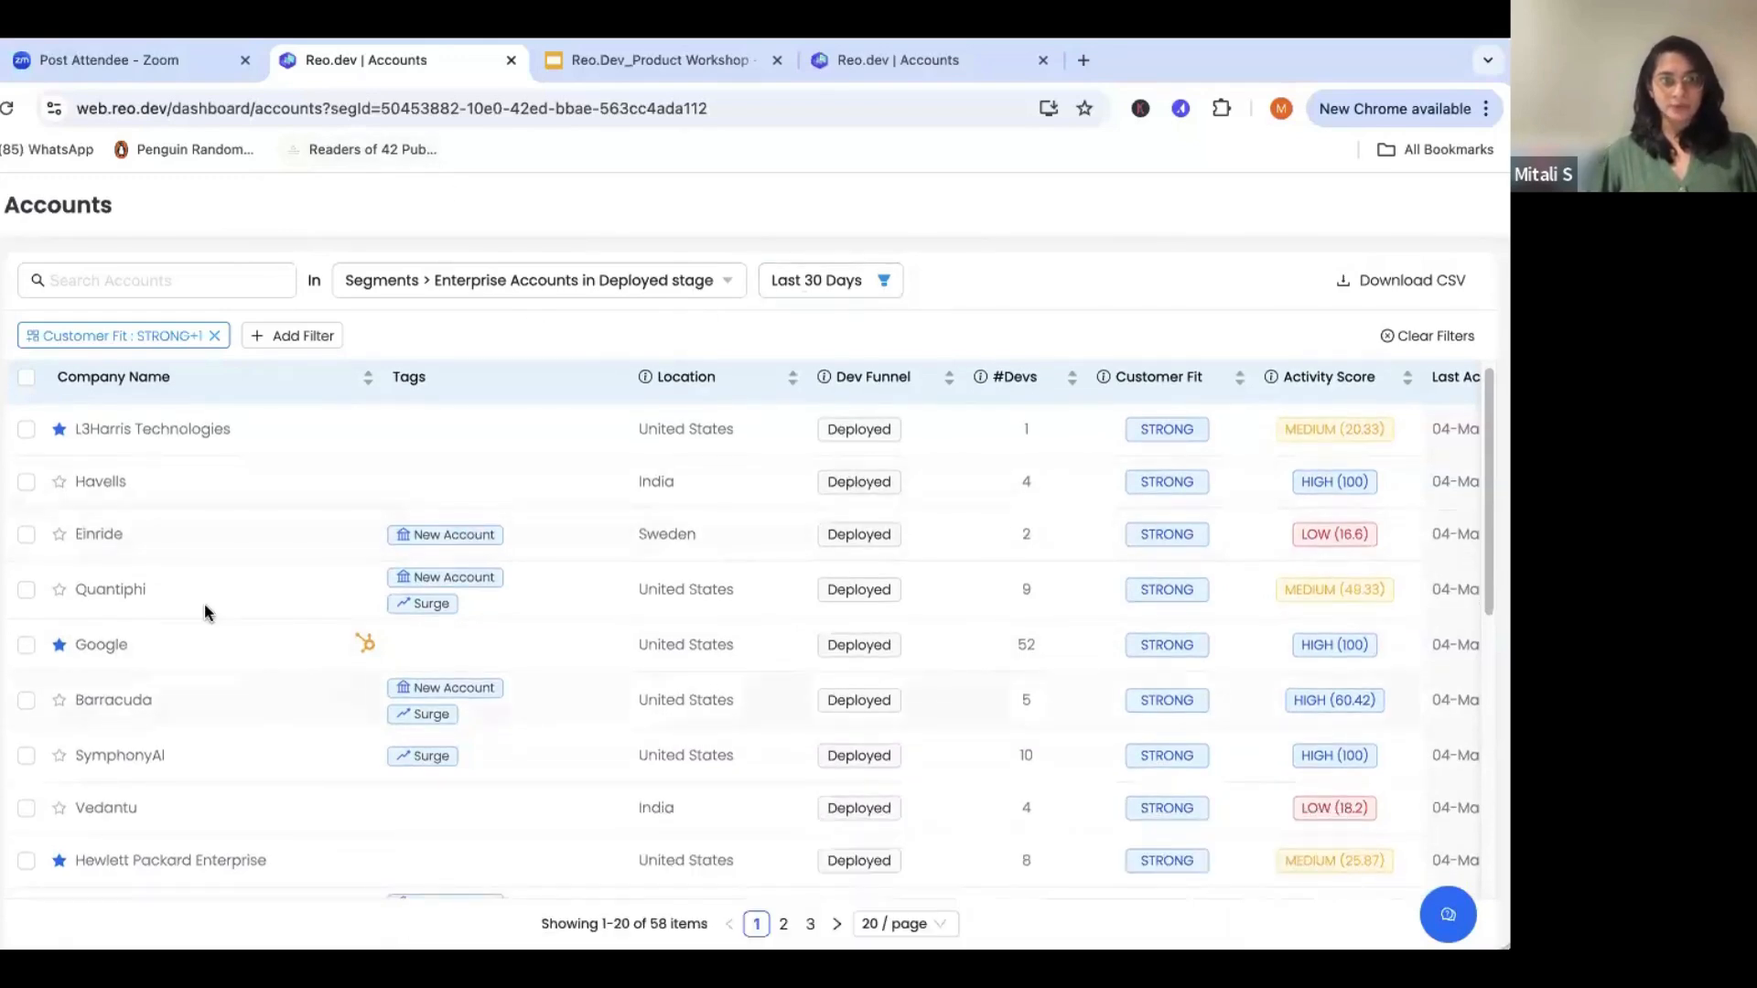
scroll(205, 602, "down", 3)
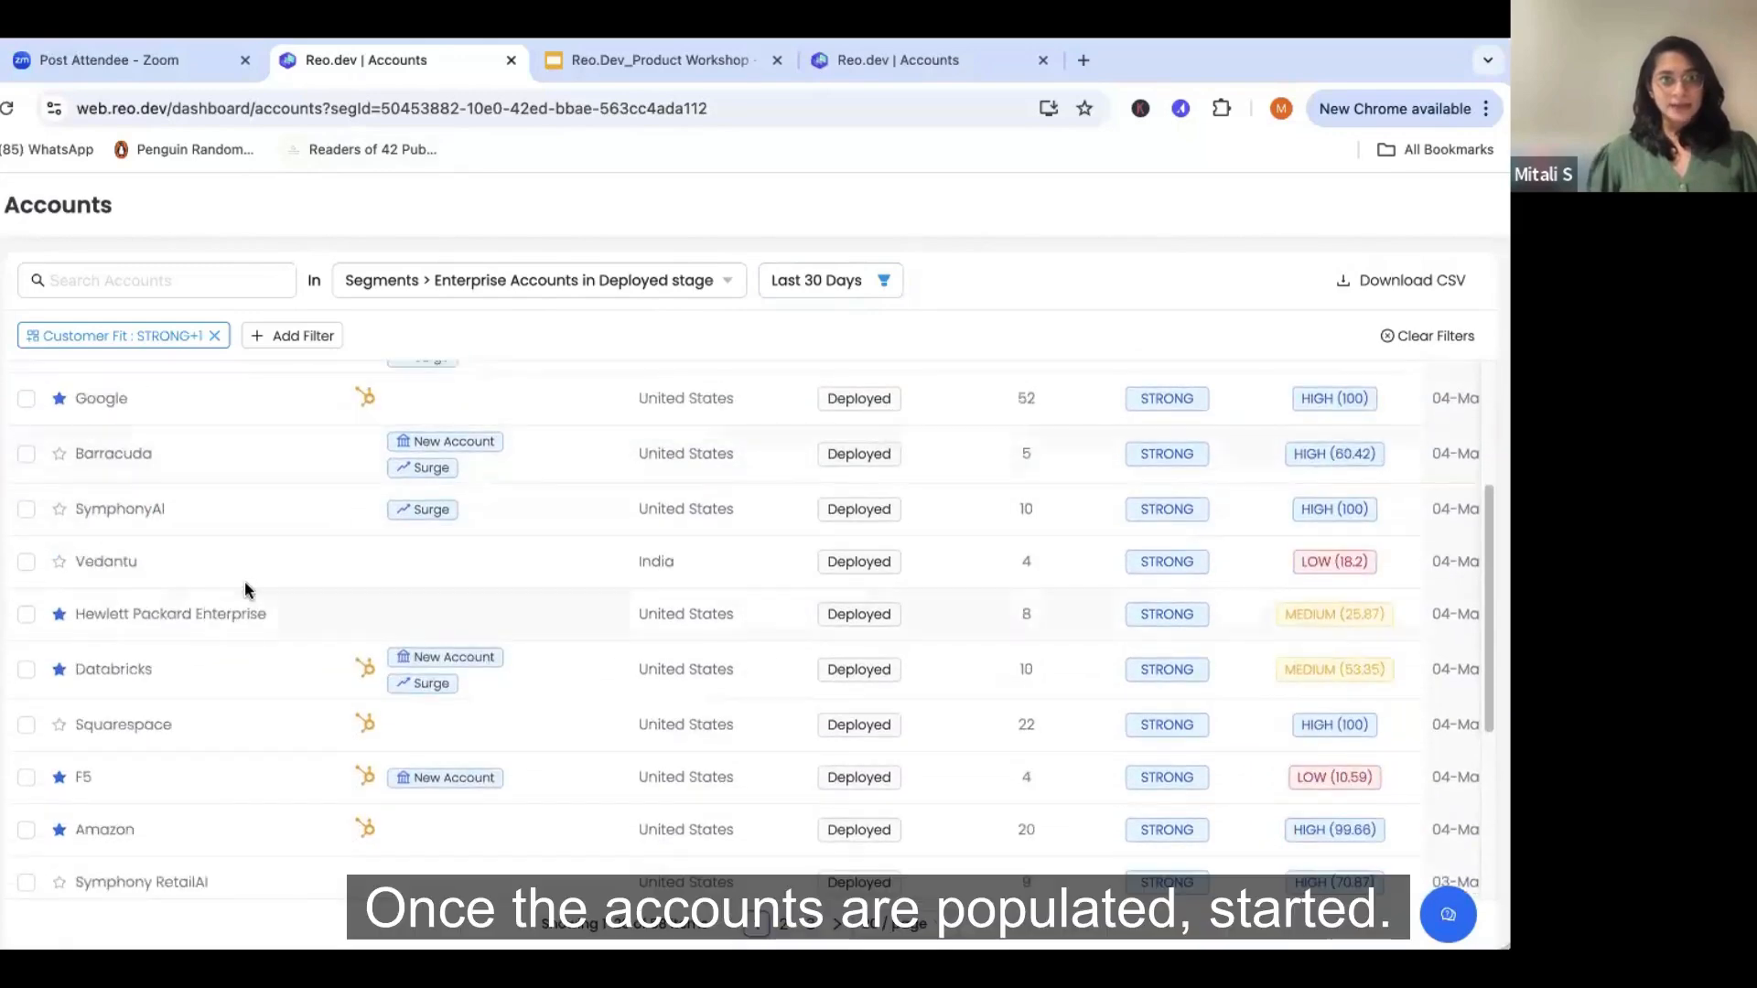
scroll(249, 578, "down", 1)
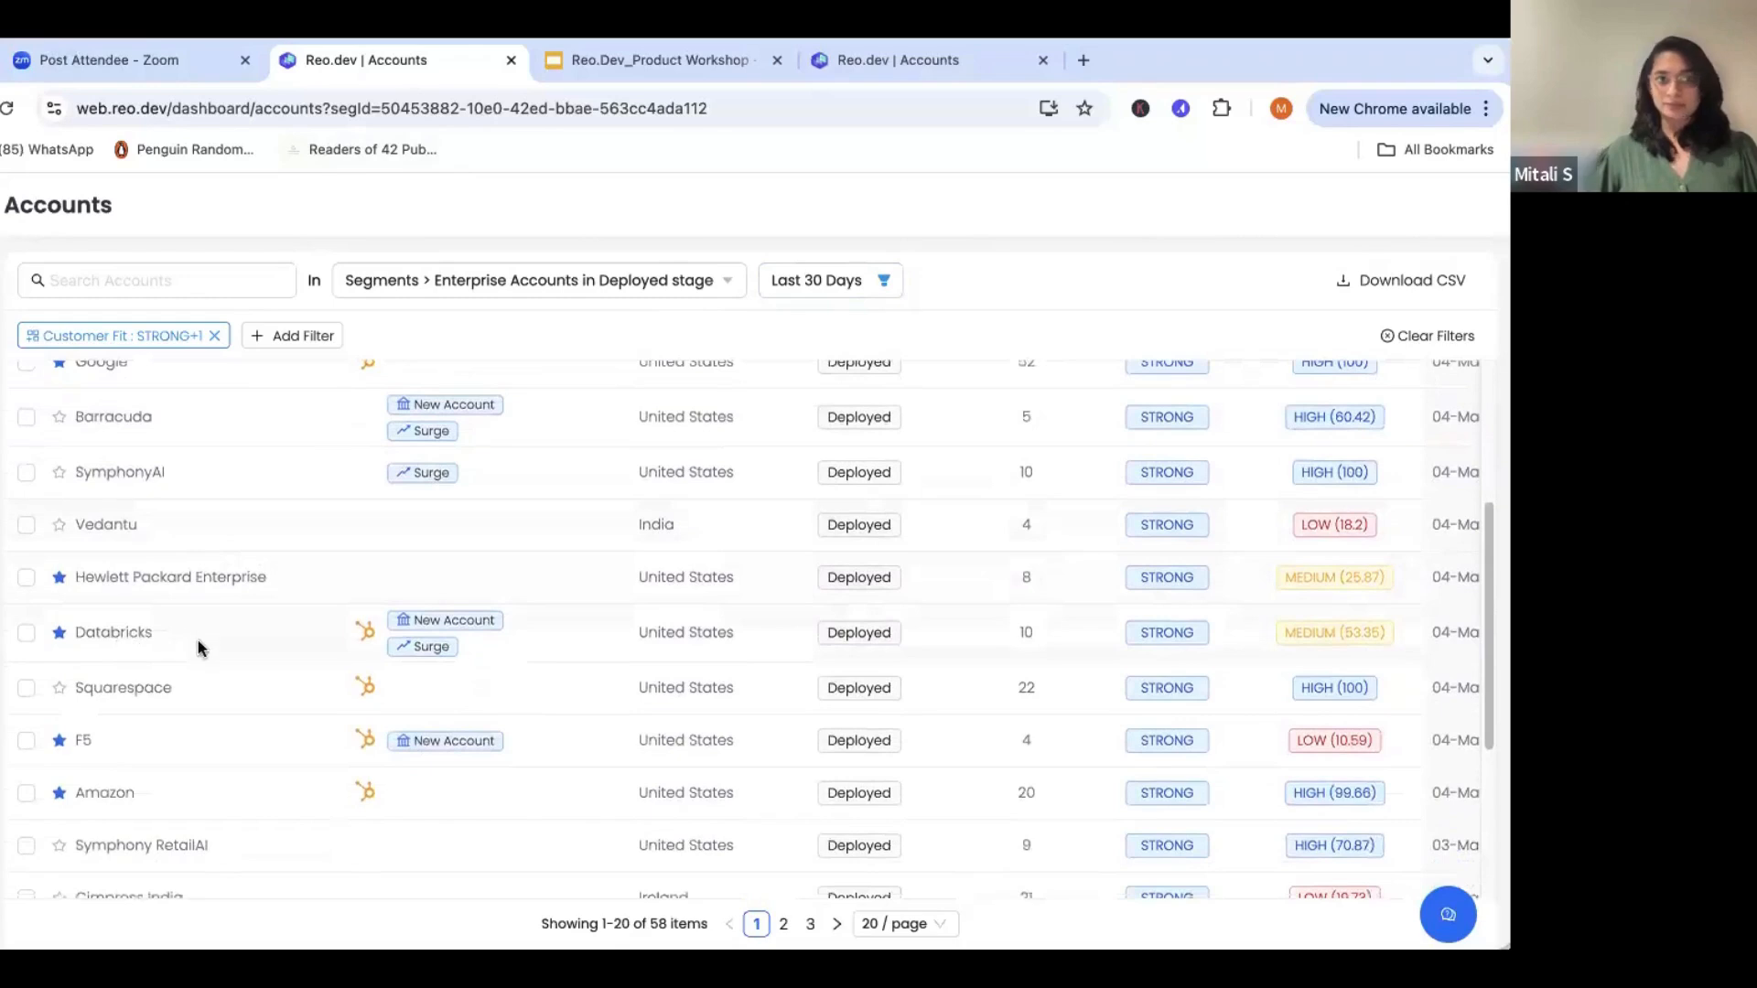
left_click(129, 641)
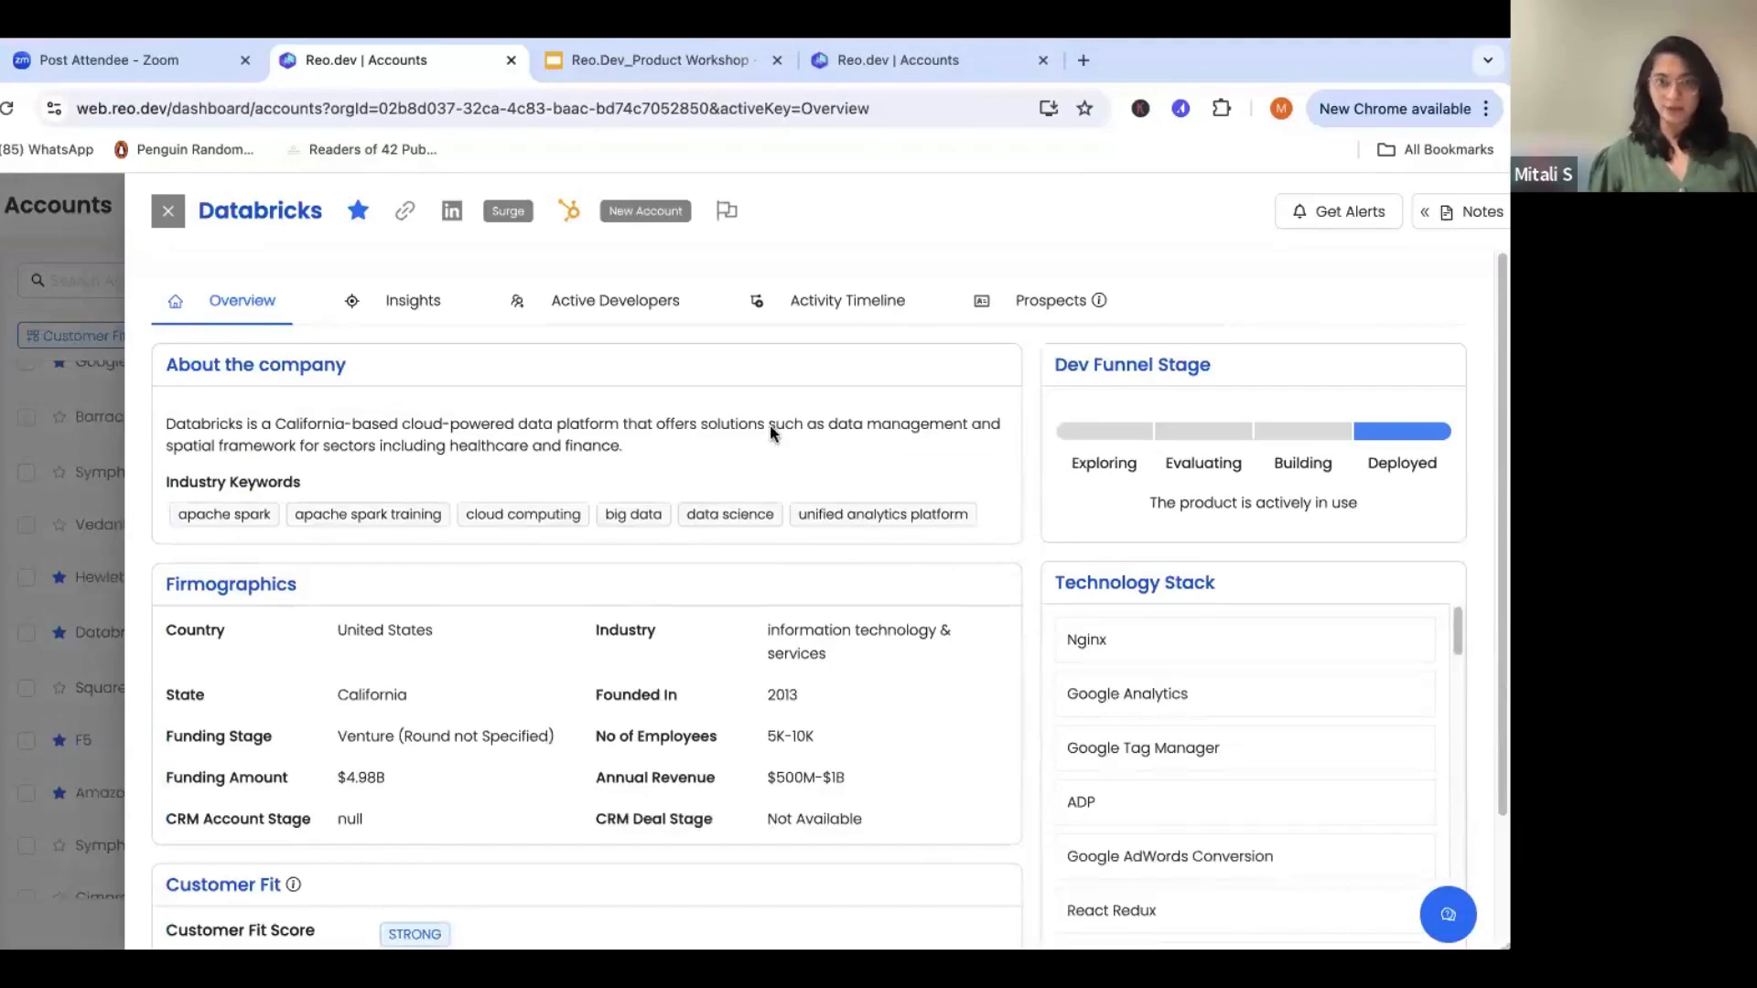
- Review the Databricks activity timeline for page visits and key page views
left_click(848, 300)
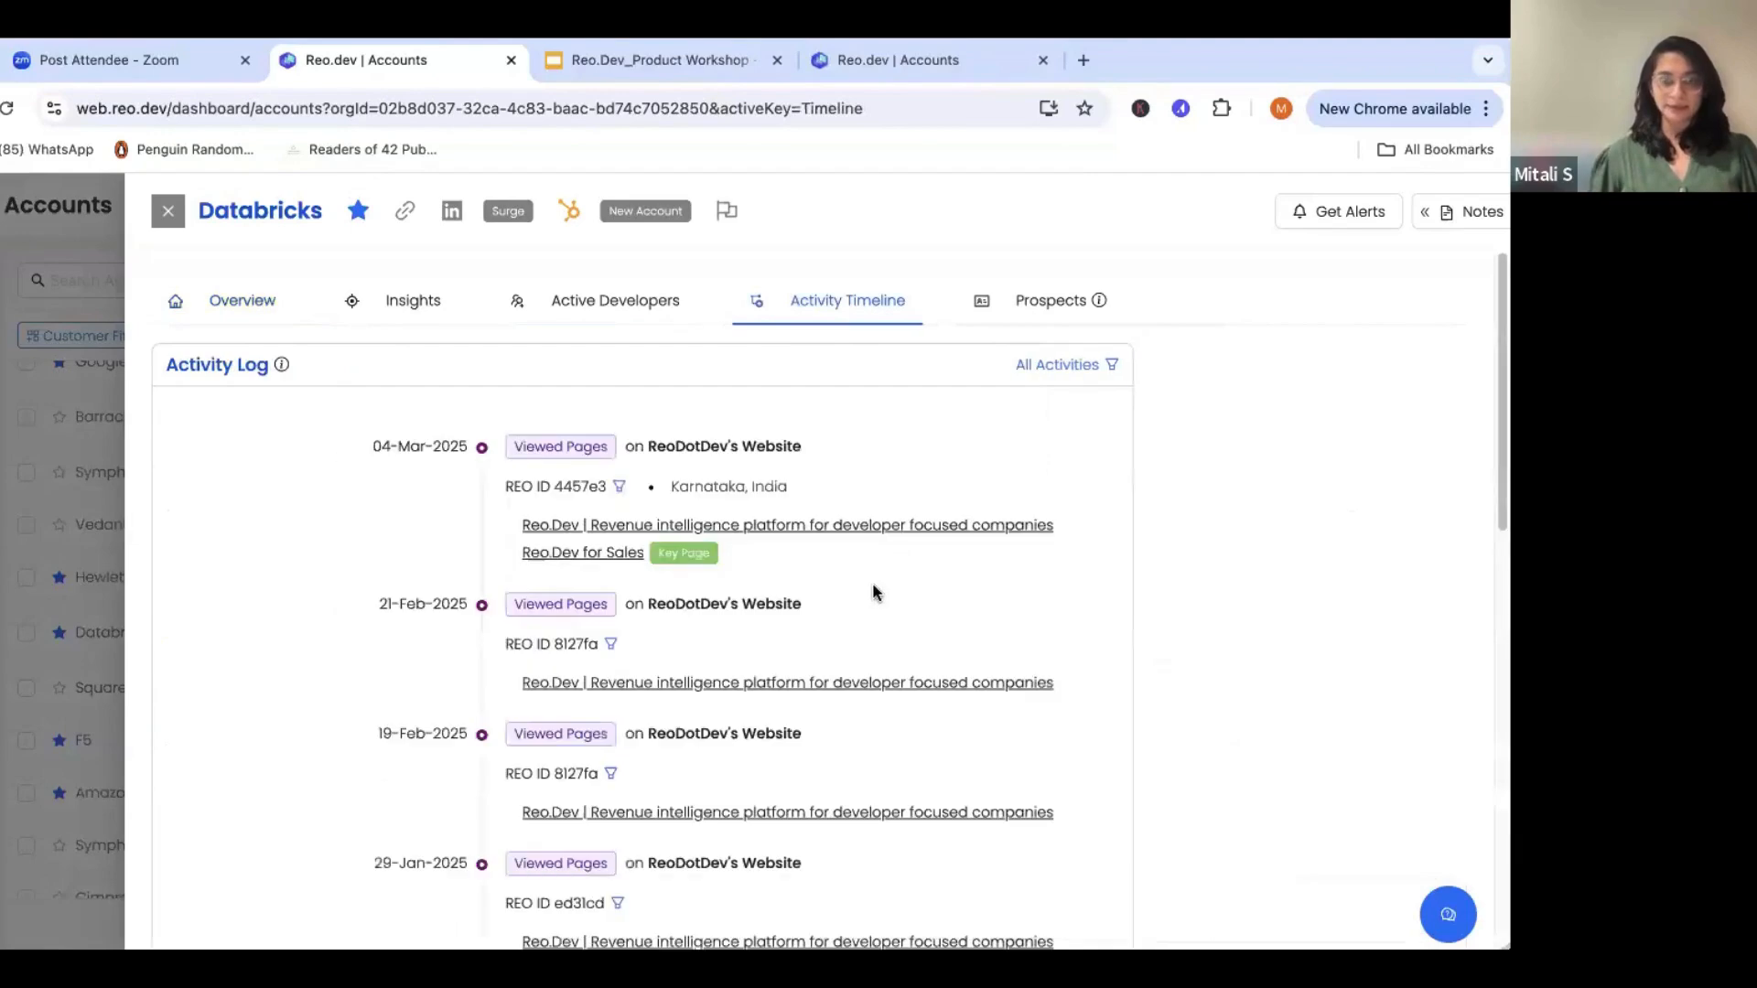
scroll(874, 593, "down", 4)
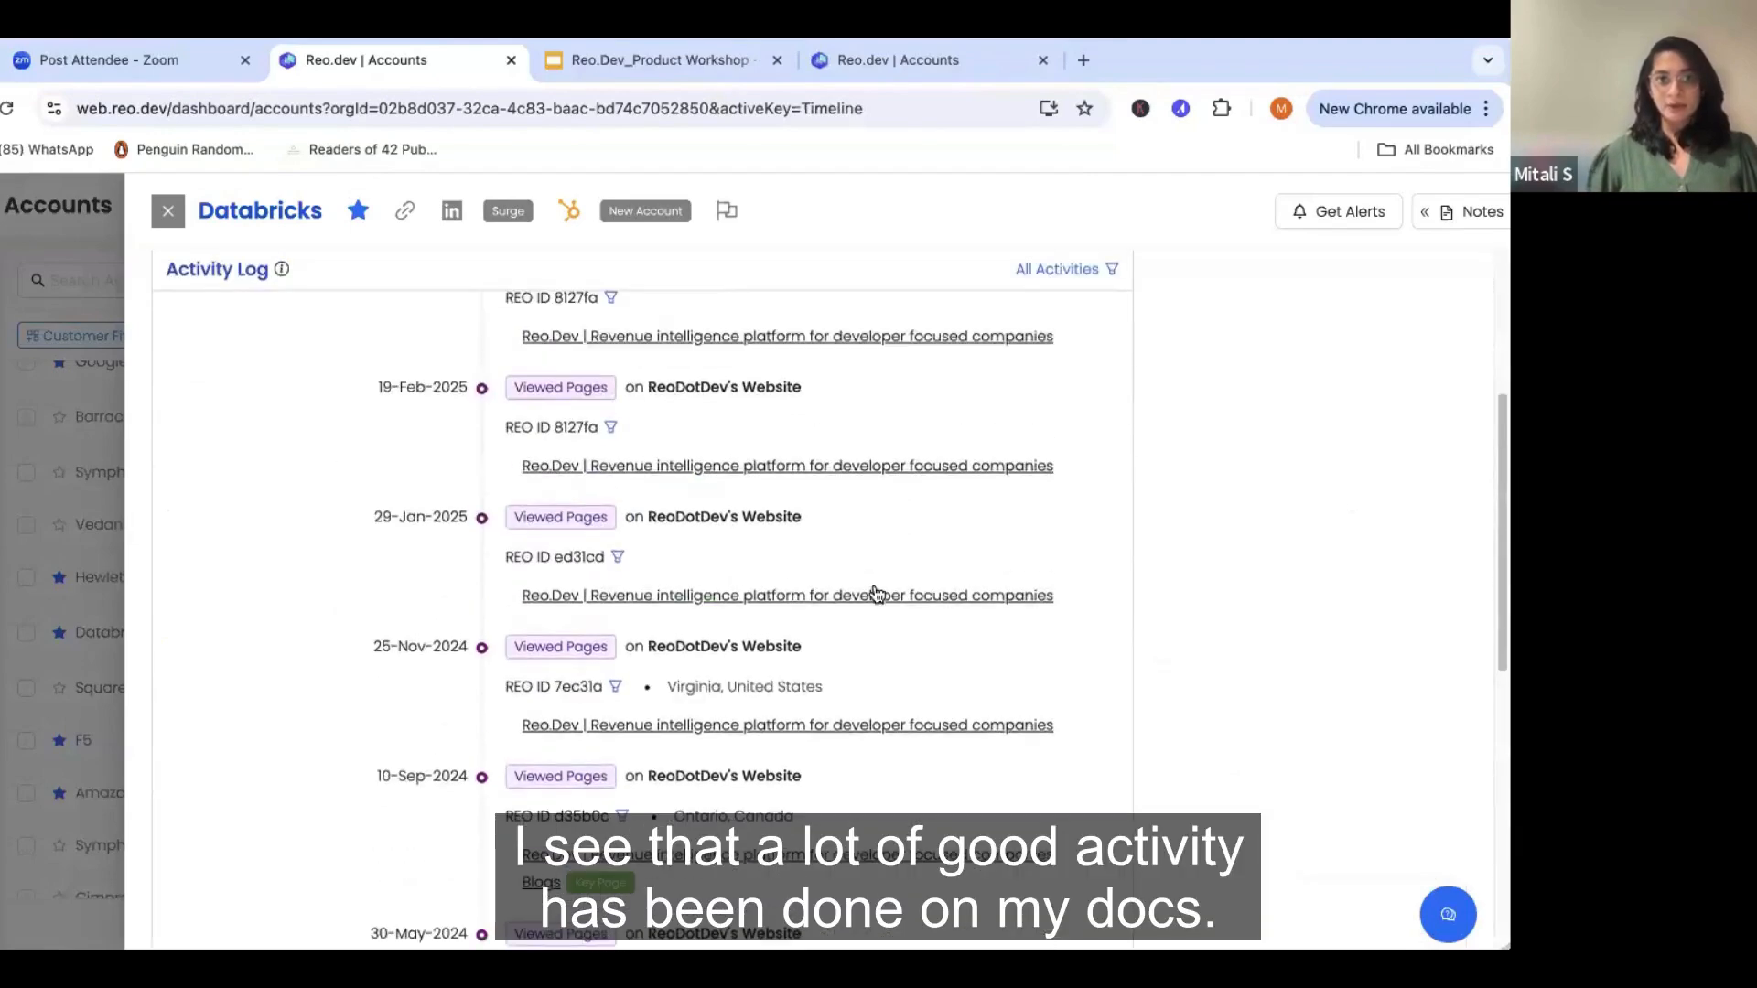
scroll(782, 567, "up", 3)
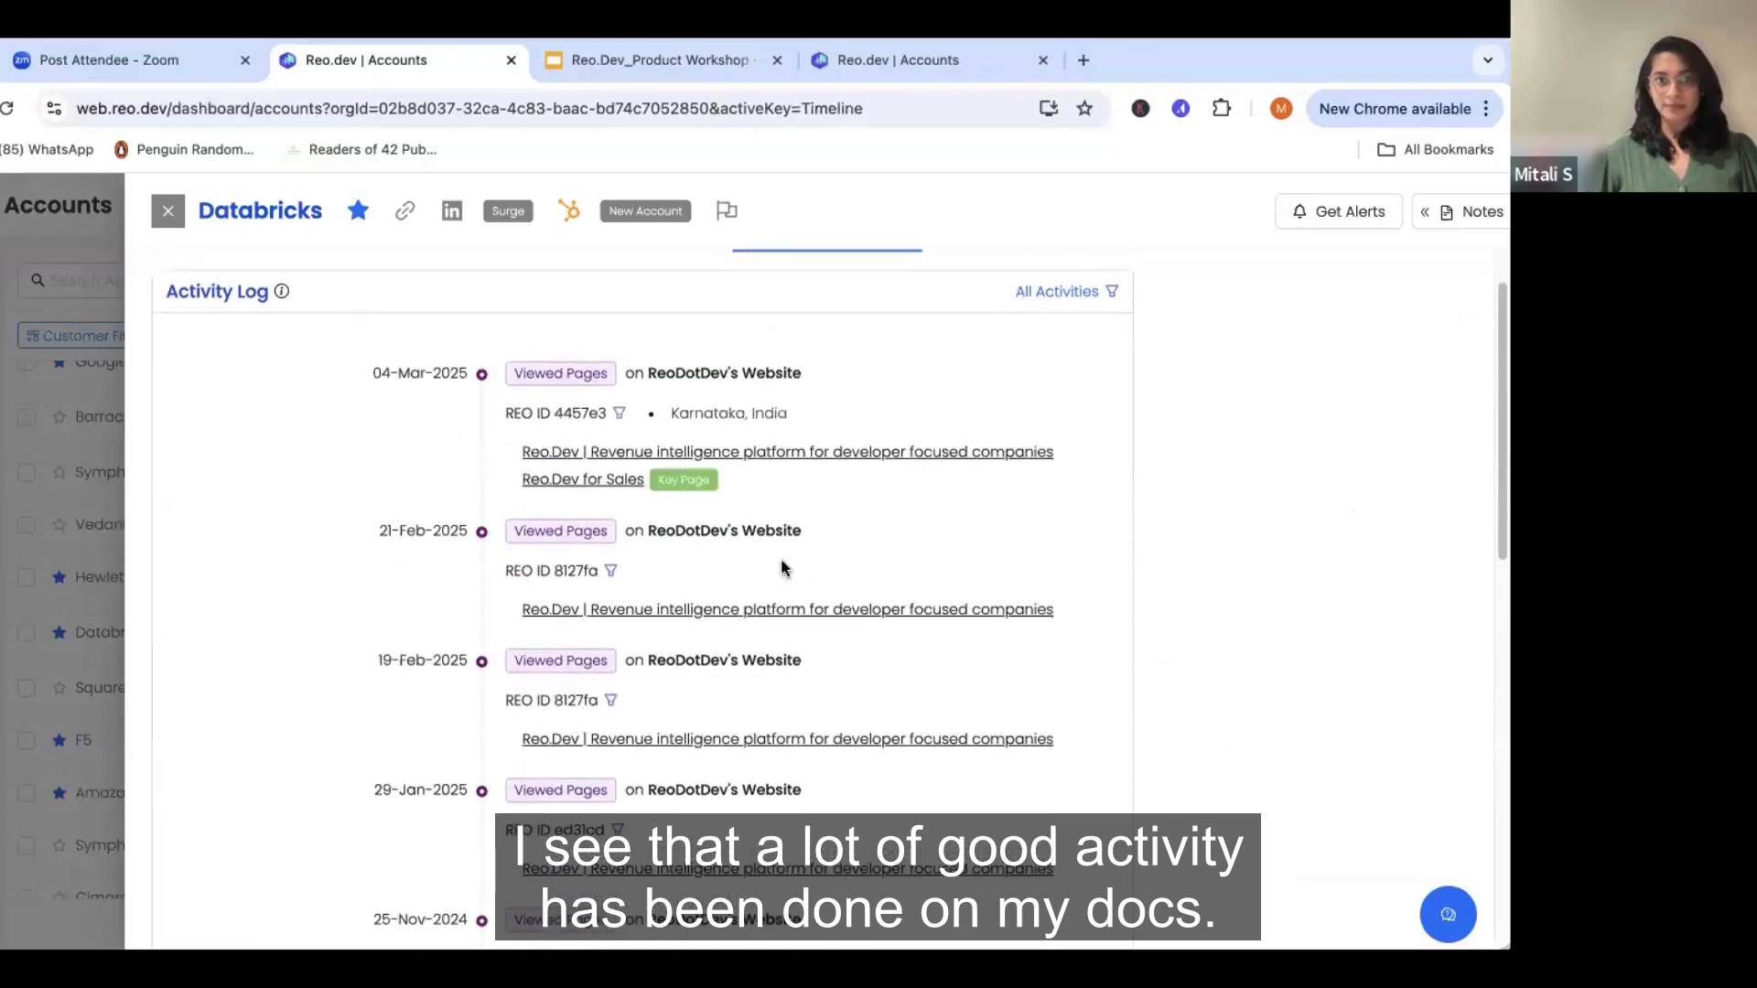
scroll(781, 560, "down", 1)
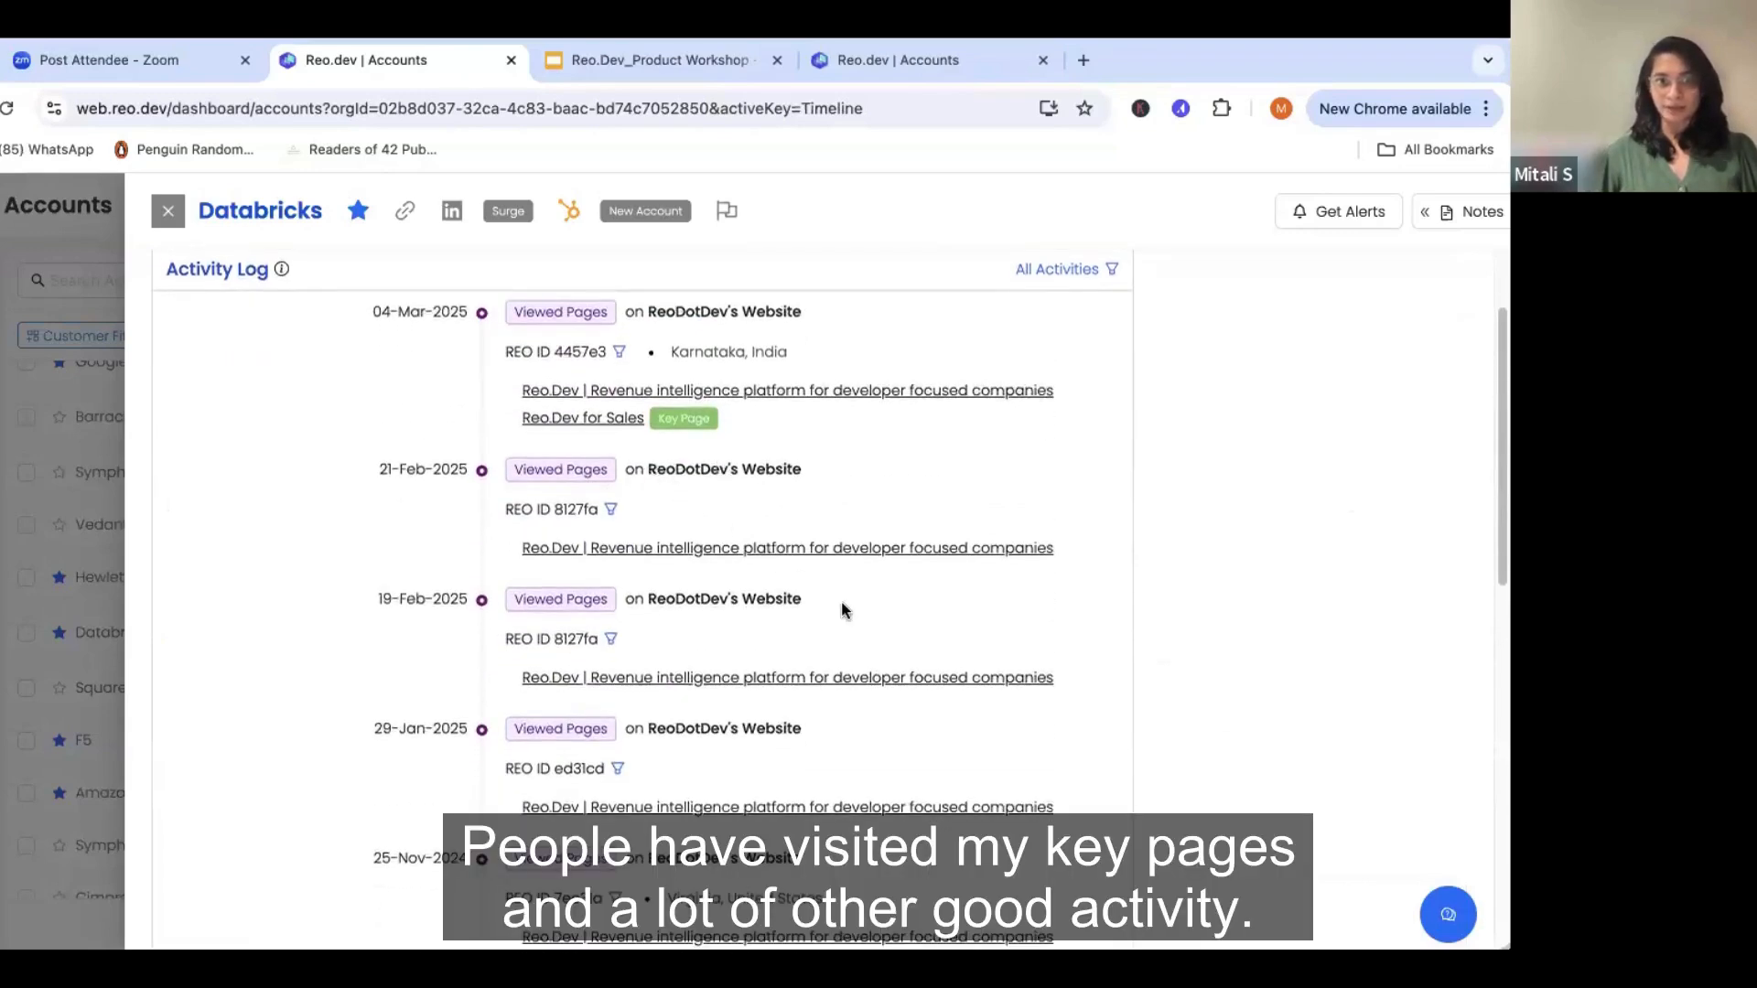
scroll(842, 604, "down", 3)
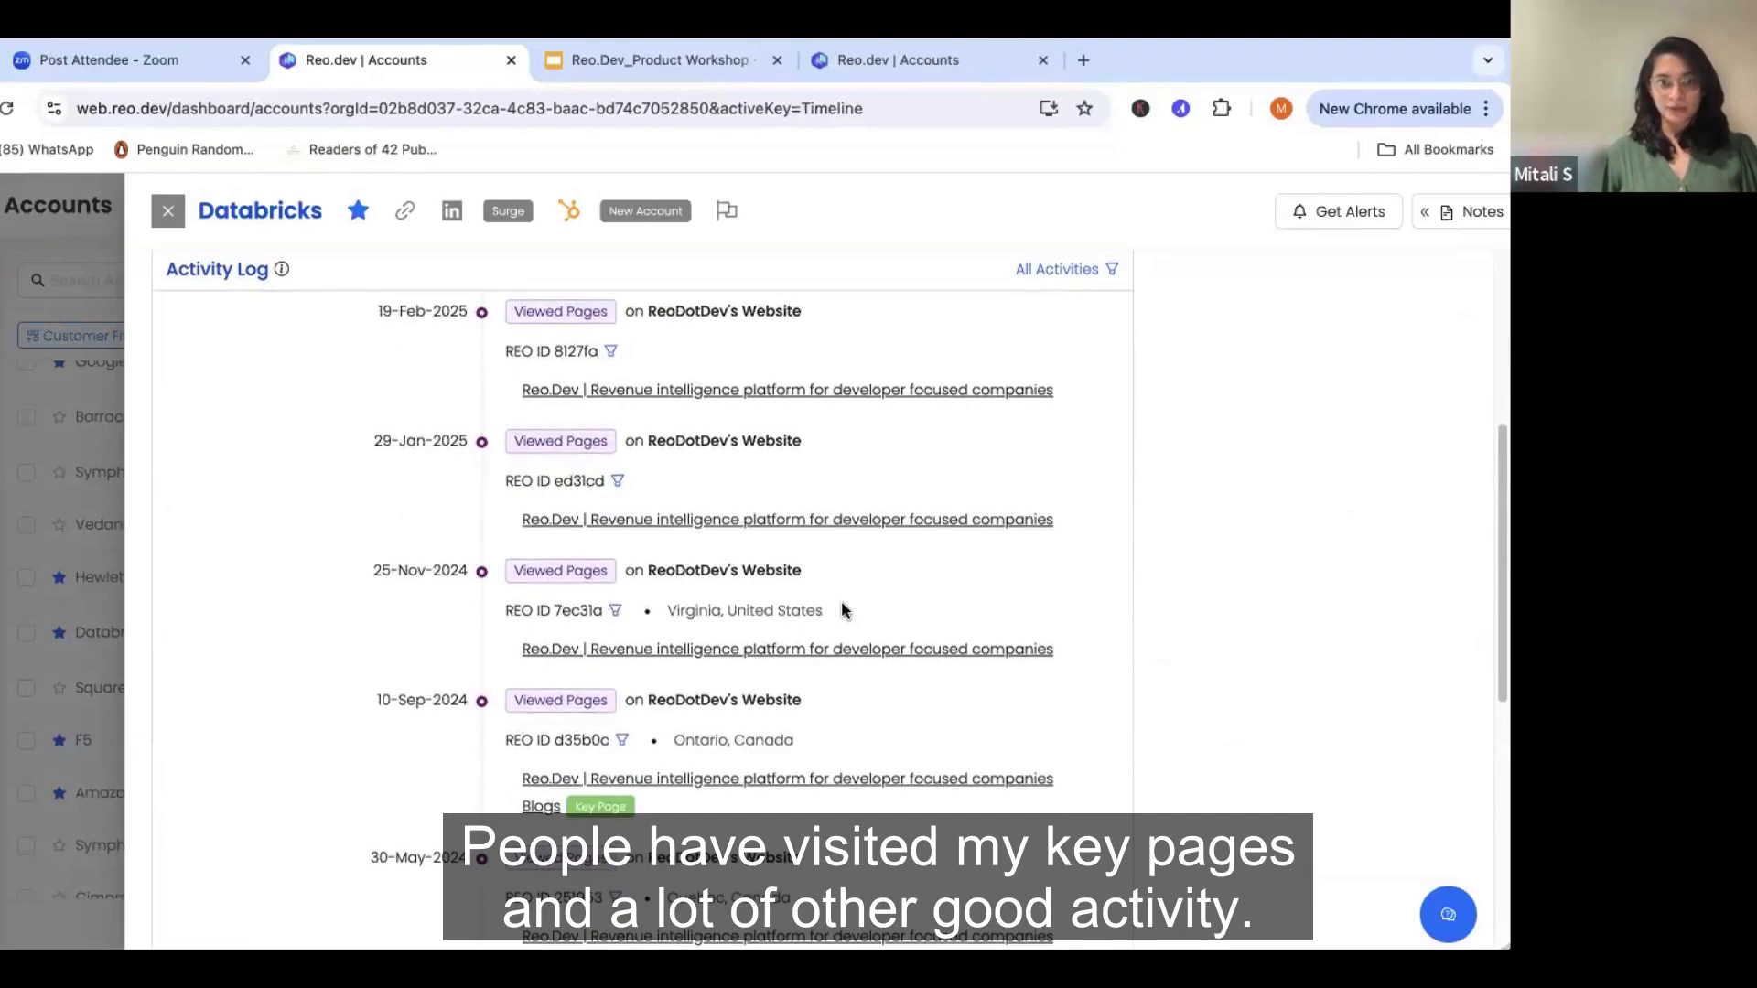
scroll(842, 611, "down", 1)
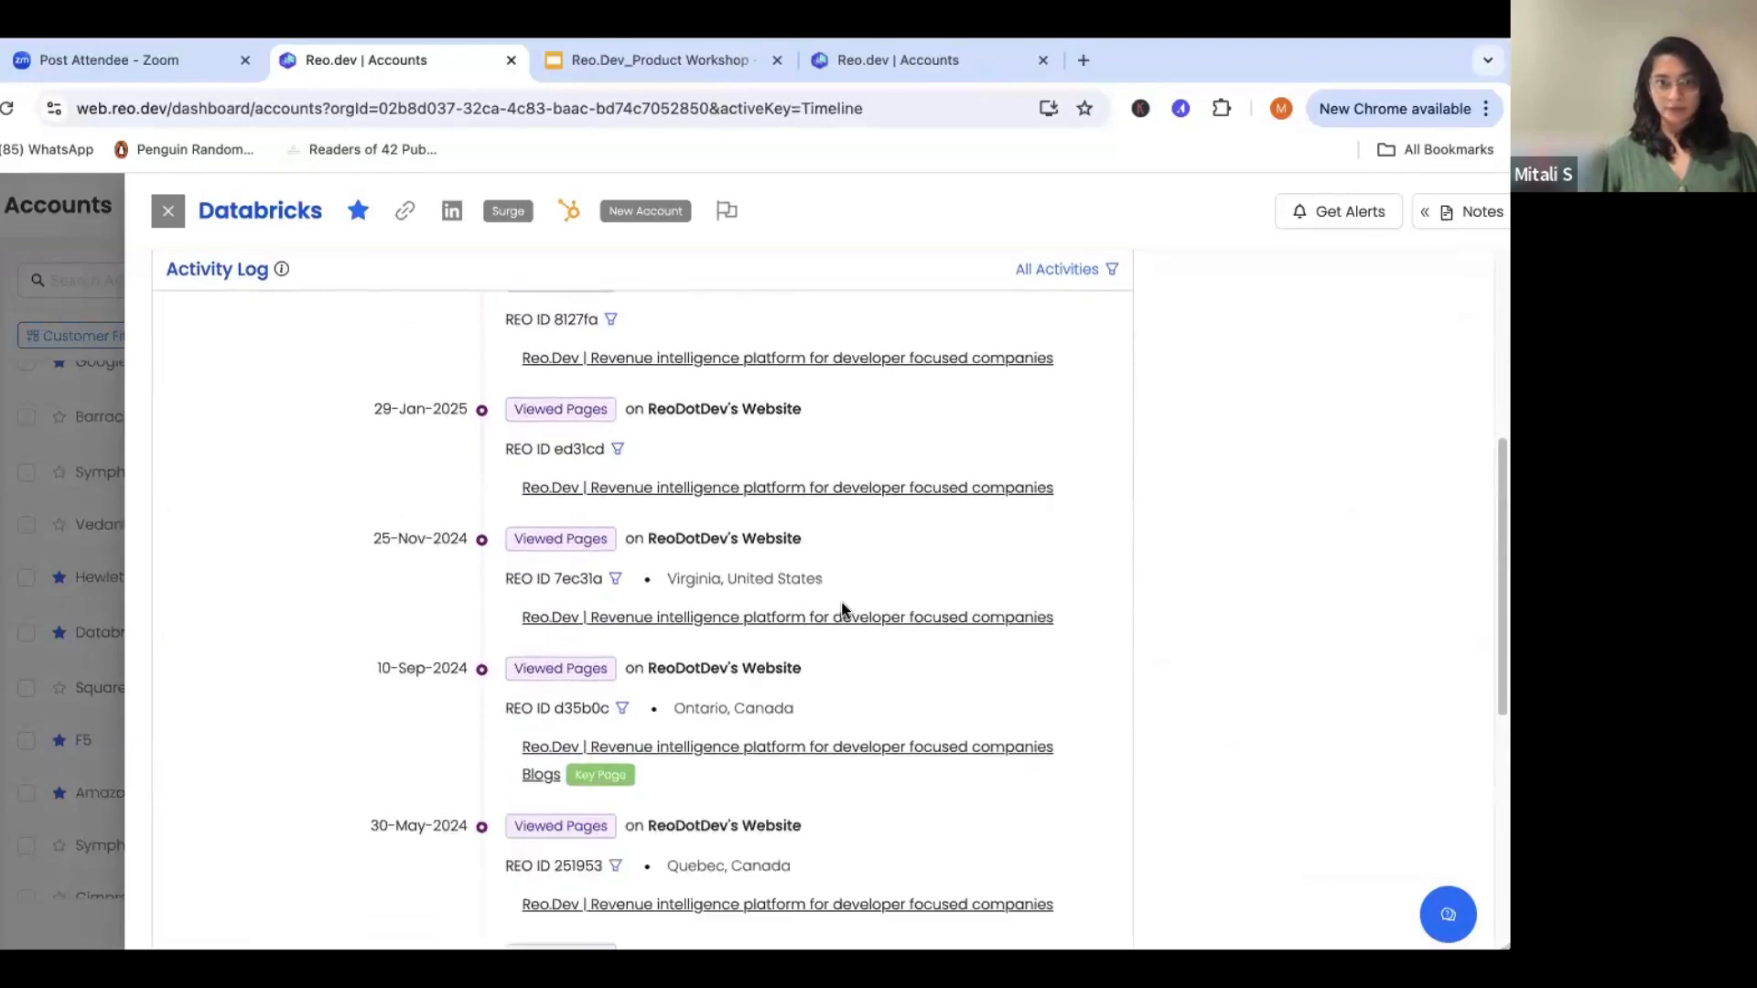
scroll(842, 611, "up", 3)
scroll(842, 610, "up", 3)
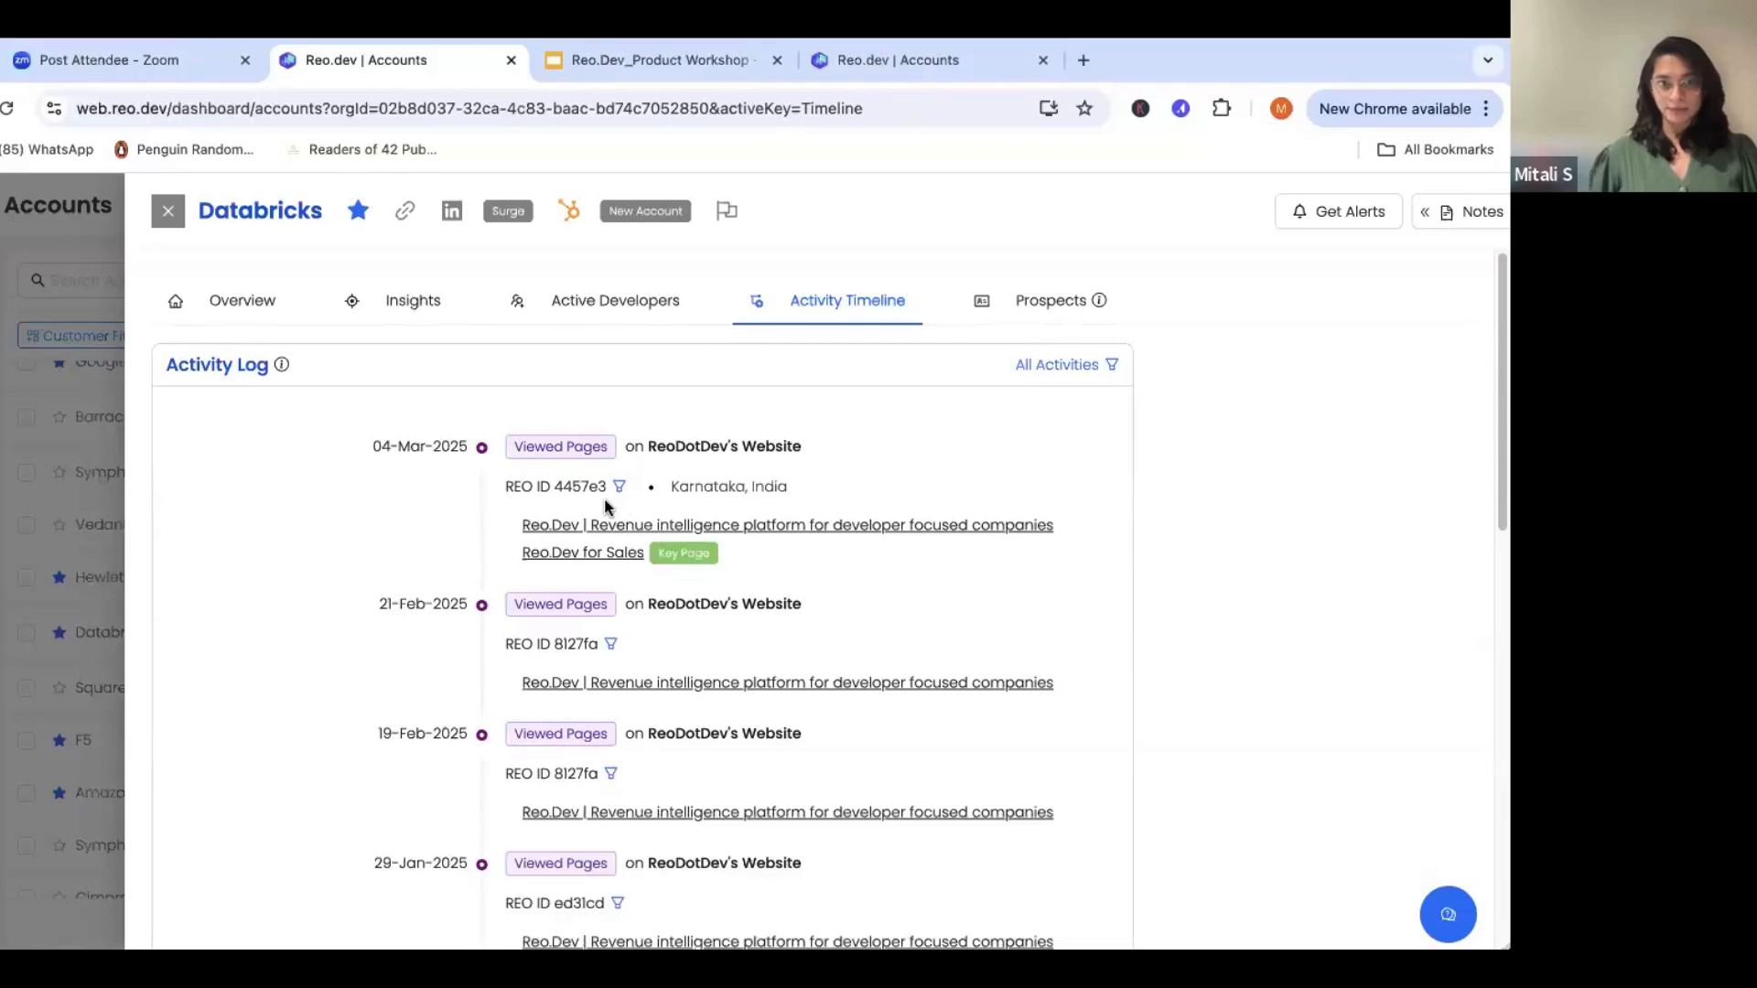
- Open the search for more buyers from the Databricks account's prospects
left_click(1060, 301)
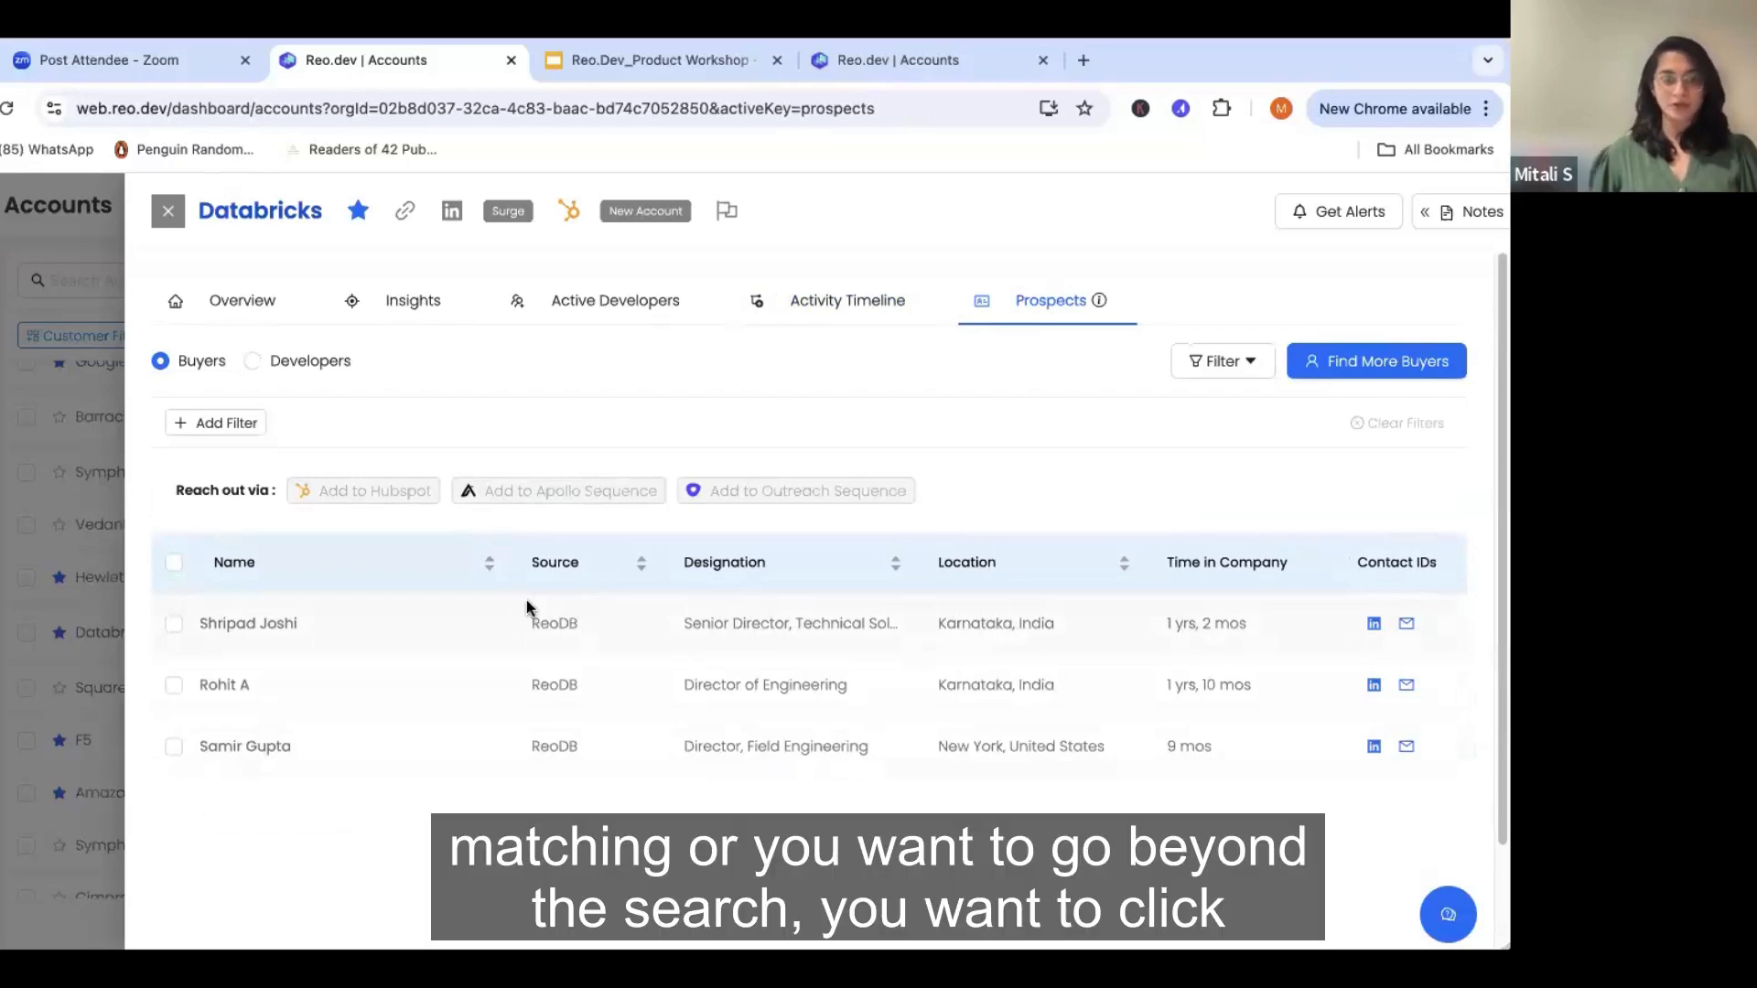
left_click(1405, 366)
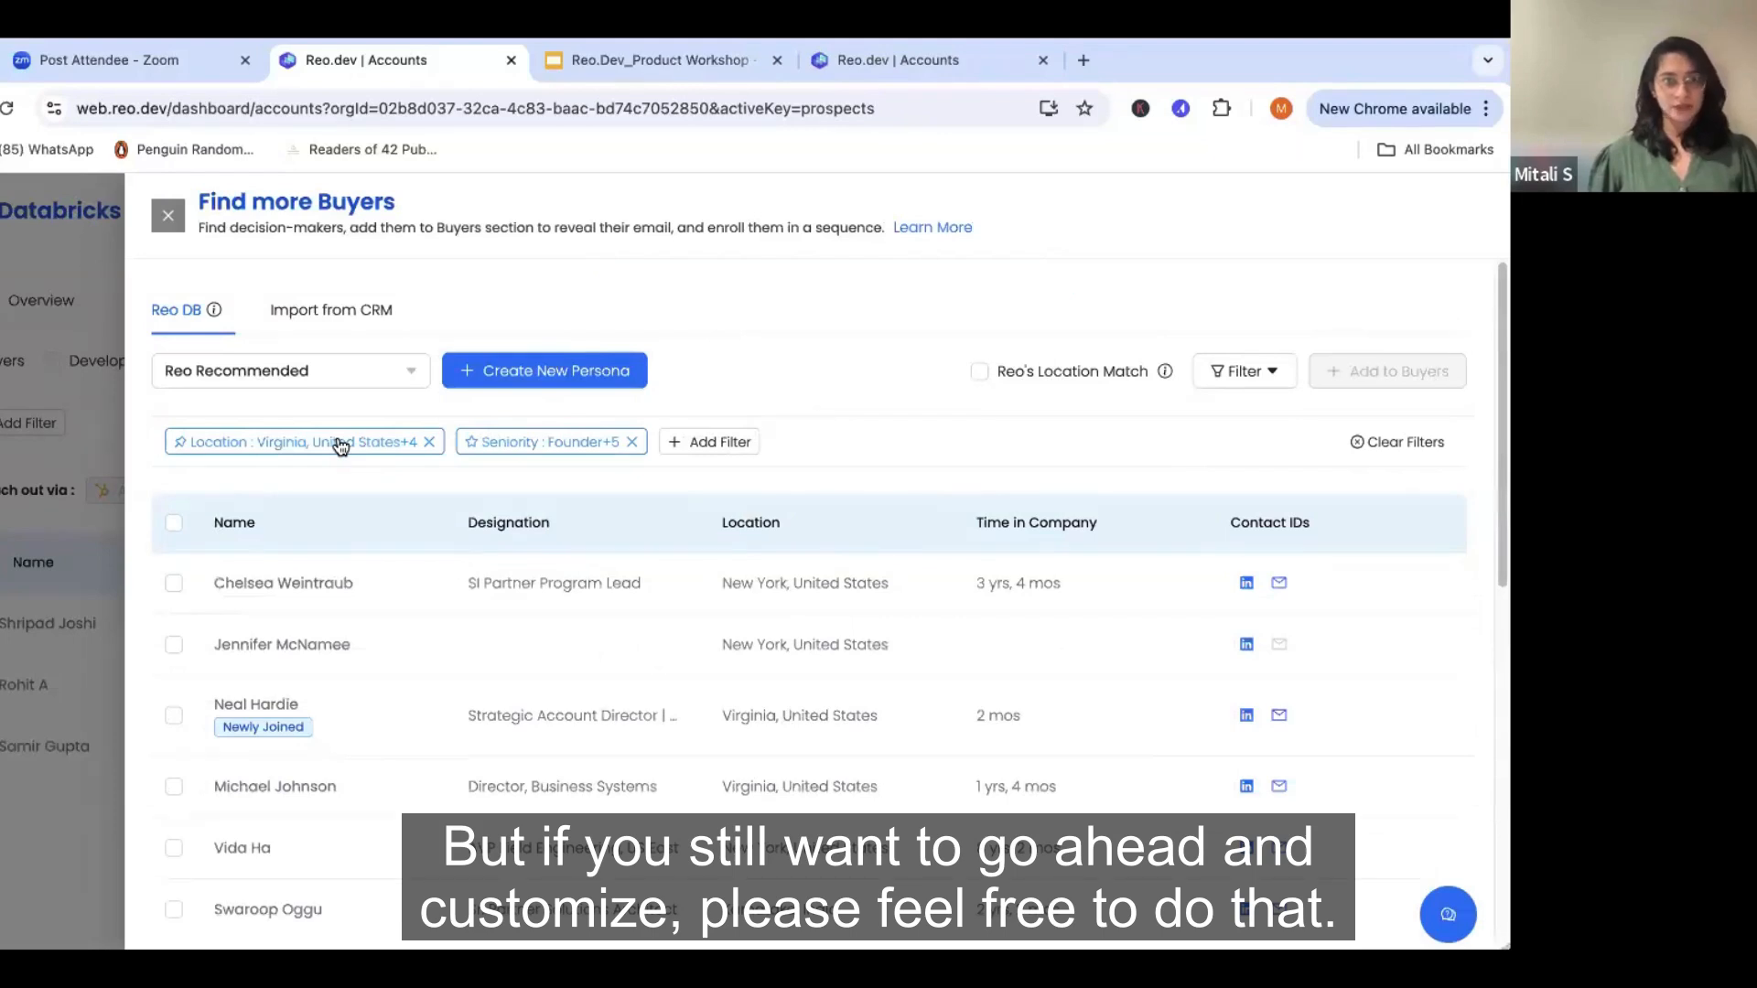
left_click(698, 441)
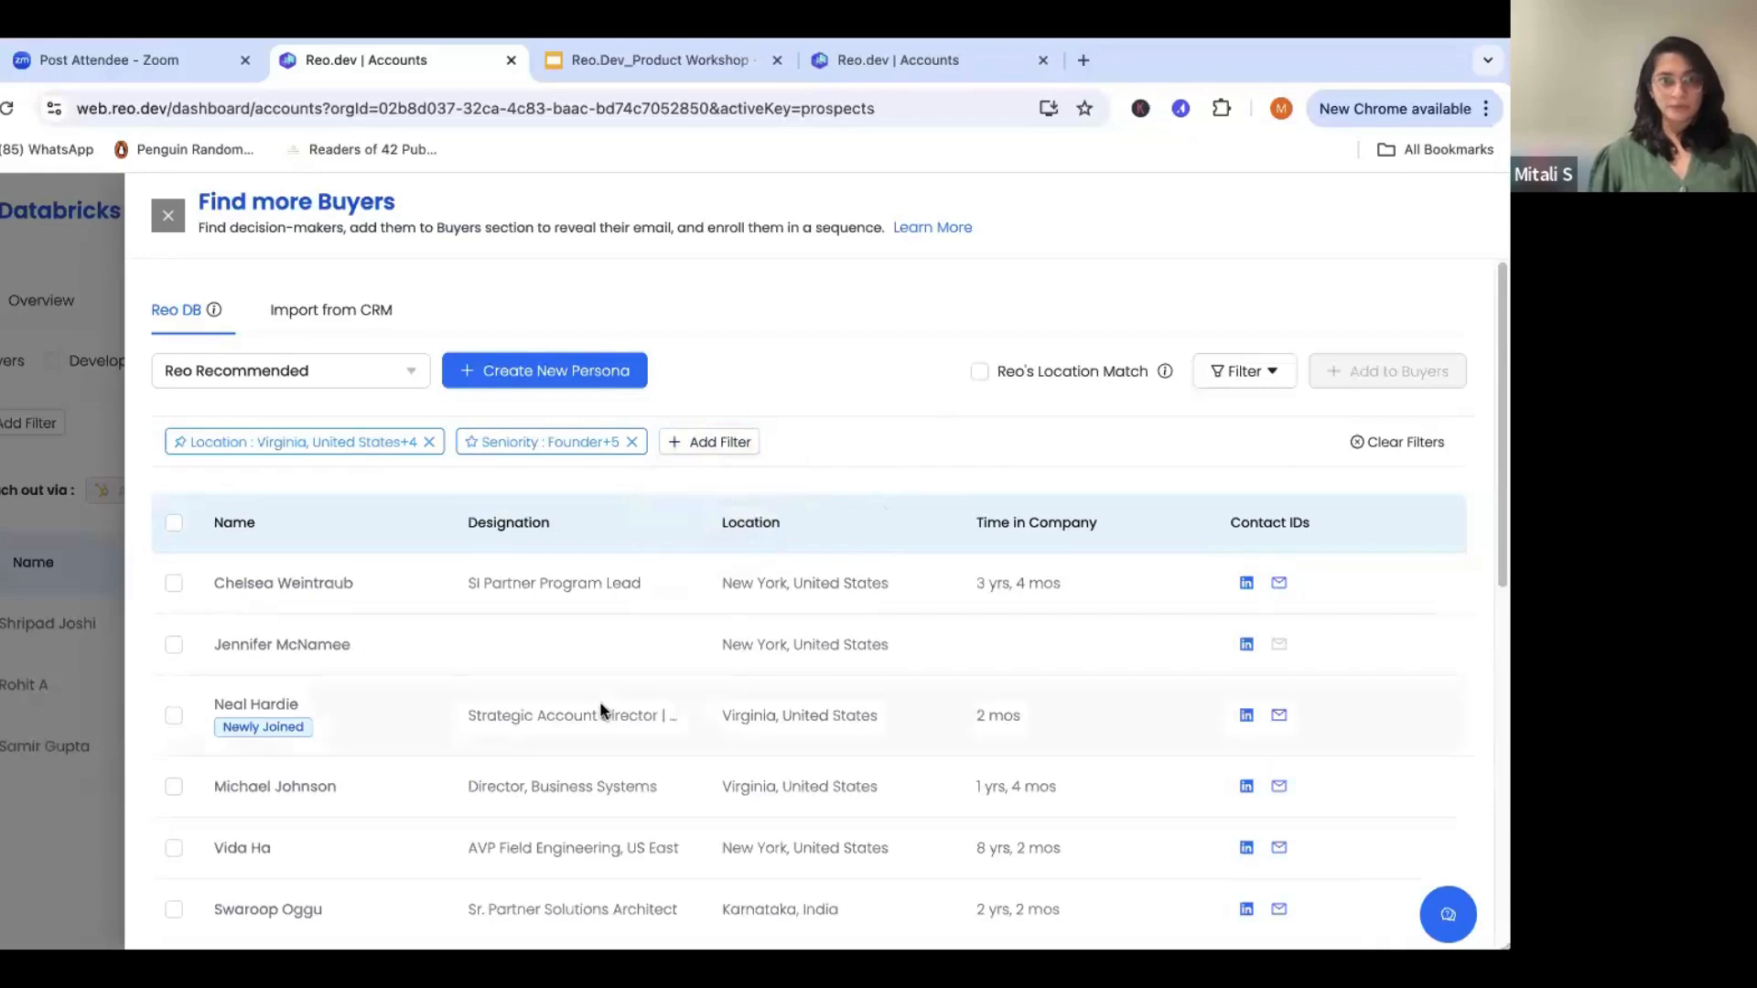
- Add the newly joined Sr. Director, Machine Learning in Ontario, Canada from the Reo Recommended prospects to Buyers
scroll(600, 710, "down", 3)
scroll(599, 711, "down", 2)
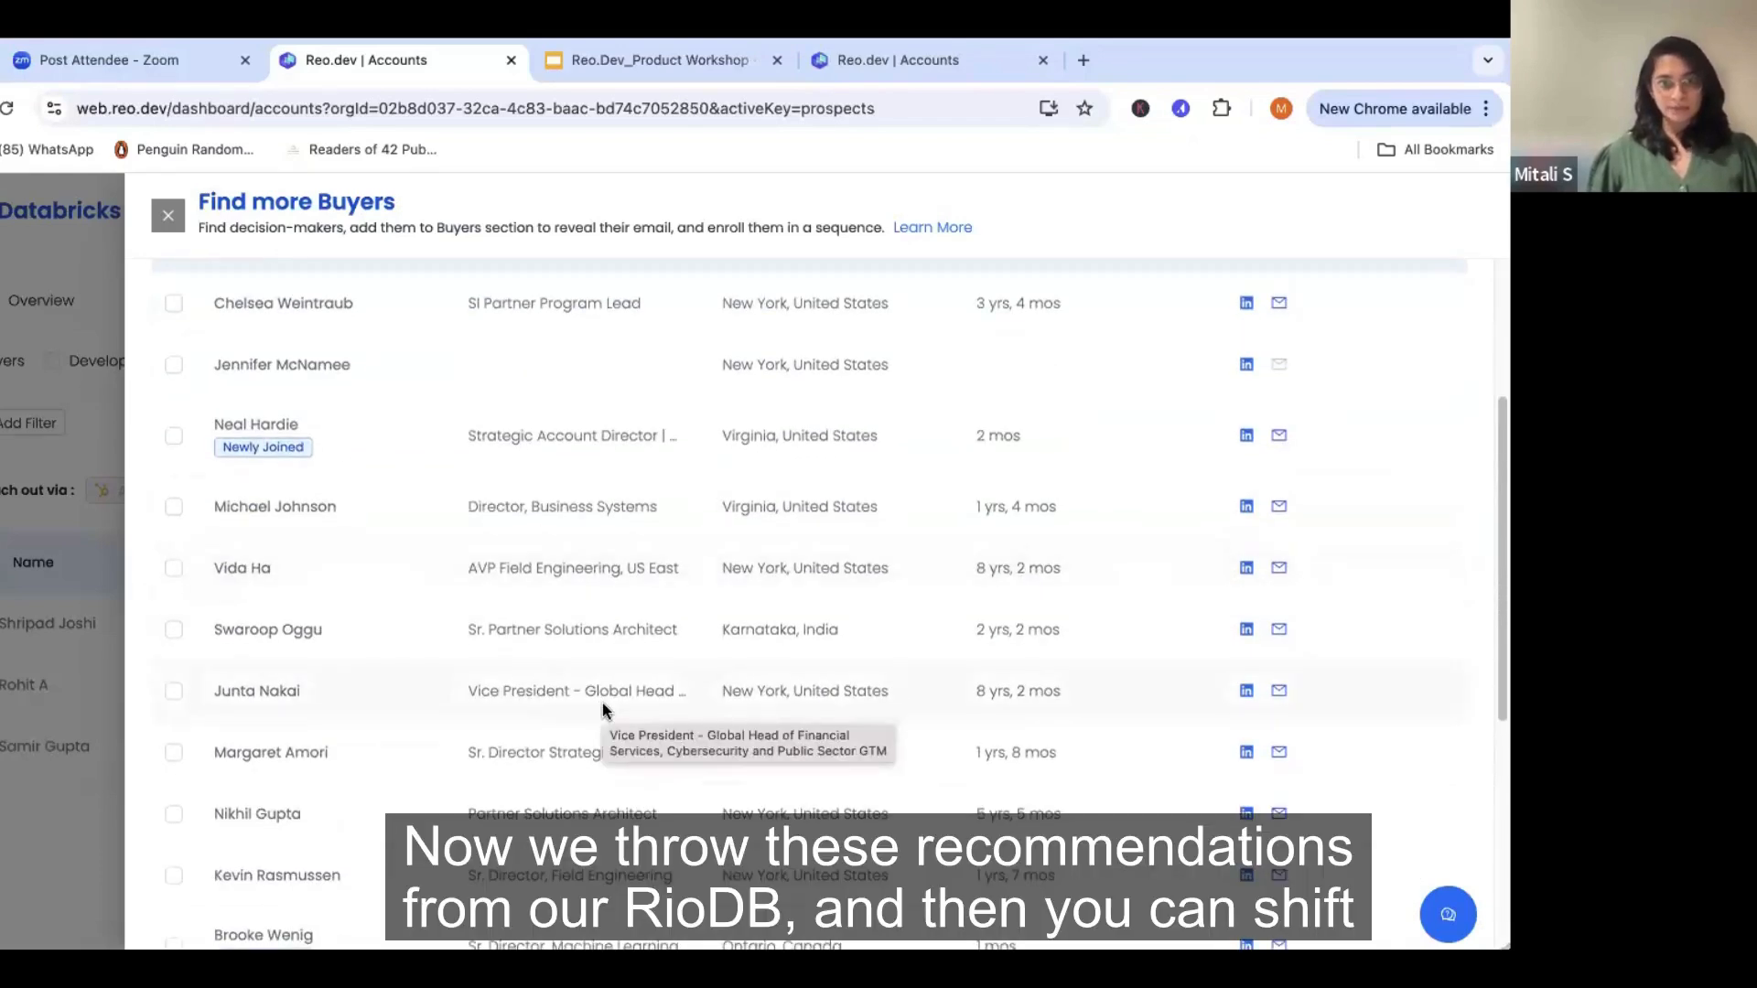
scroll(628, 673, "down", 2)
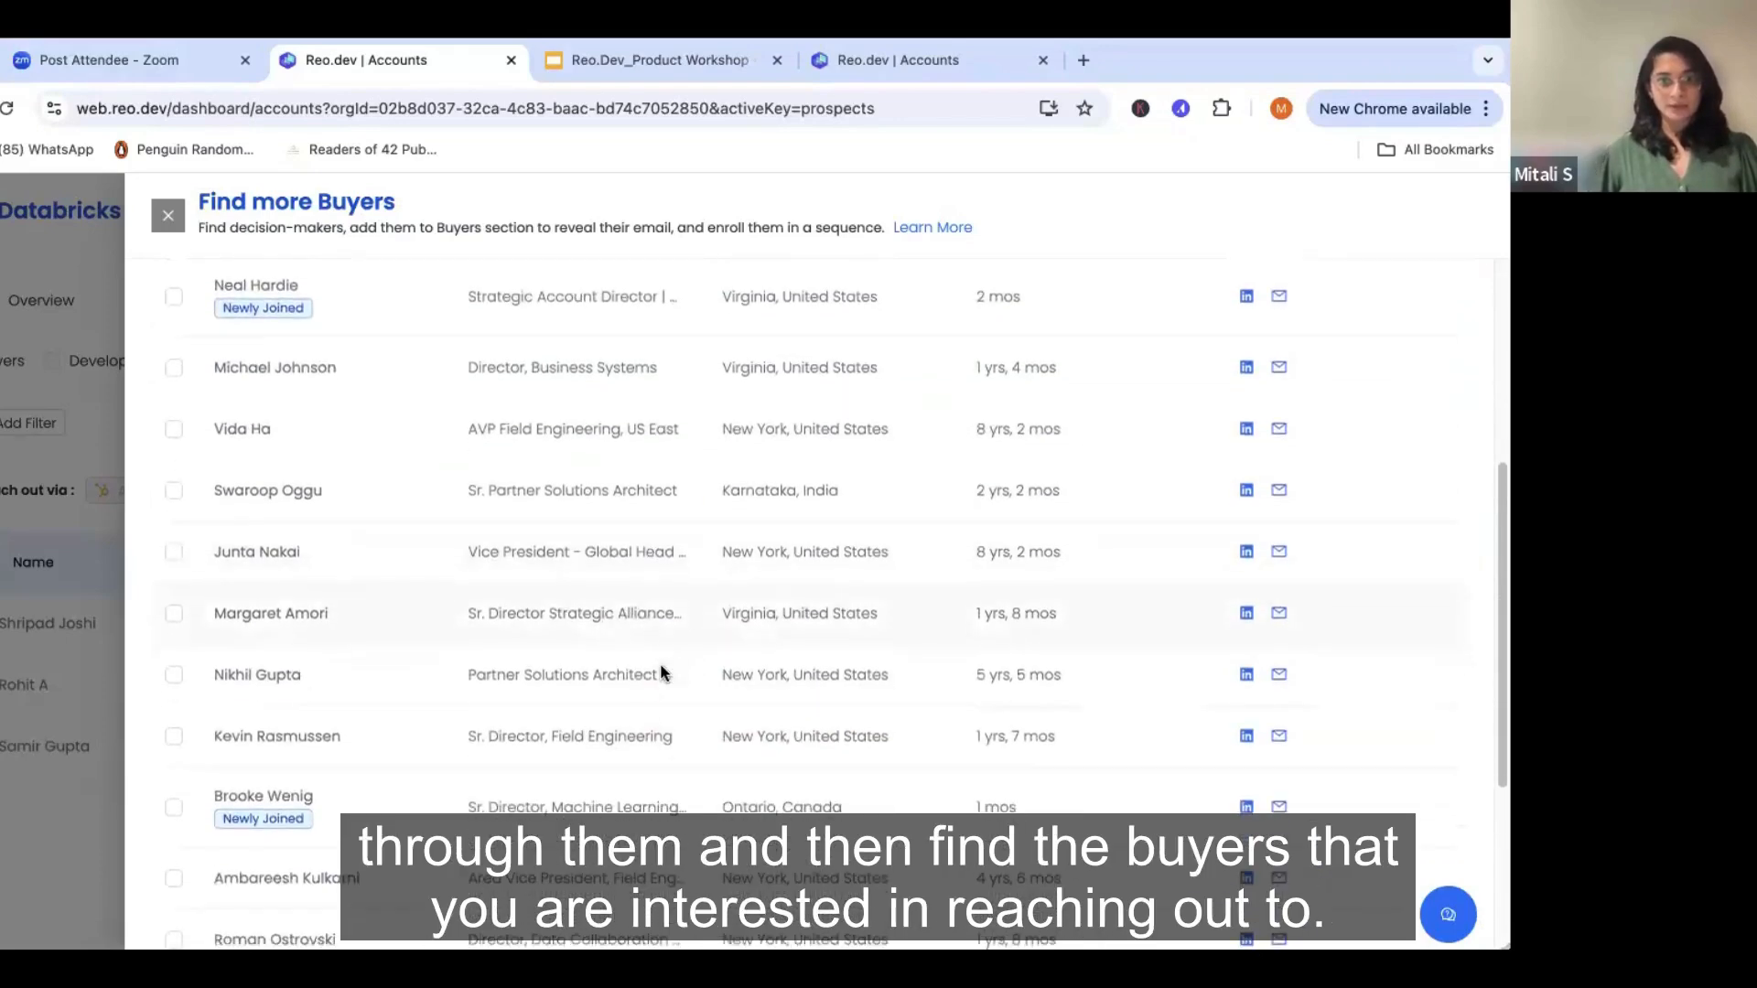
scroll(661, 672, "down", 2)
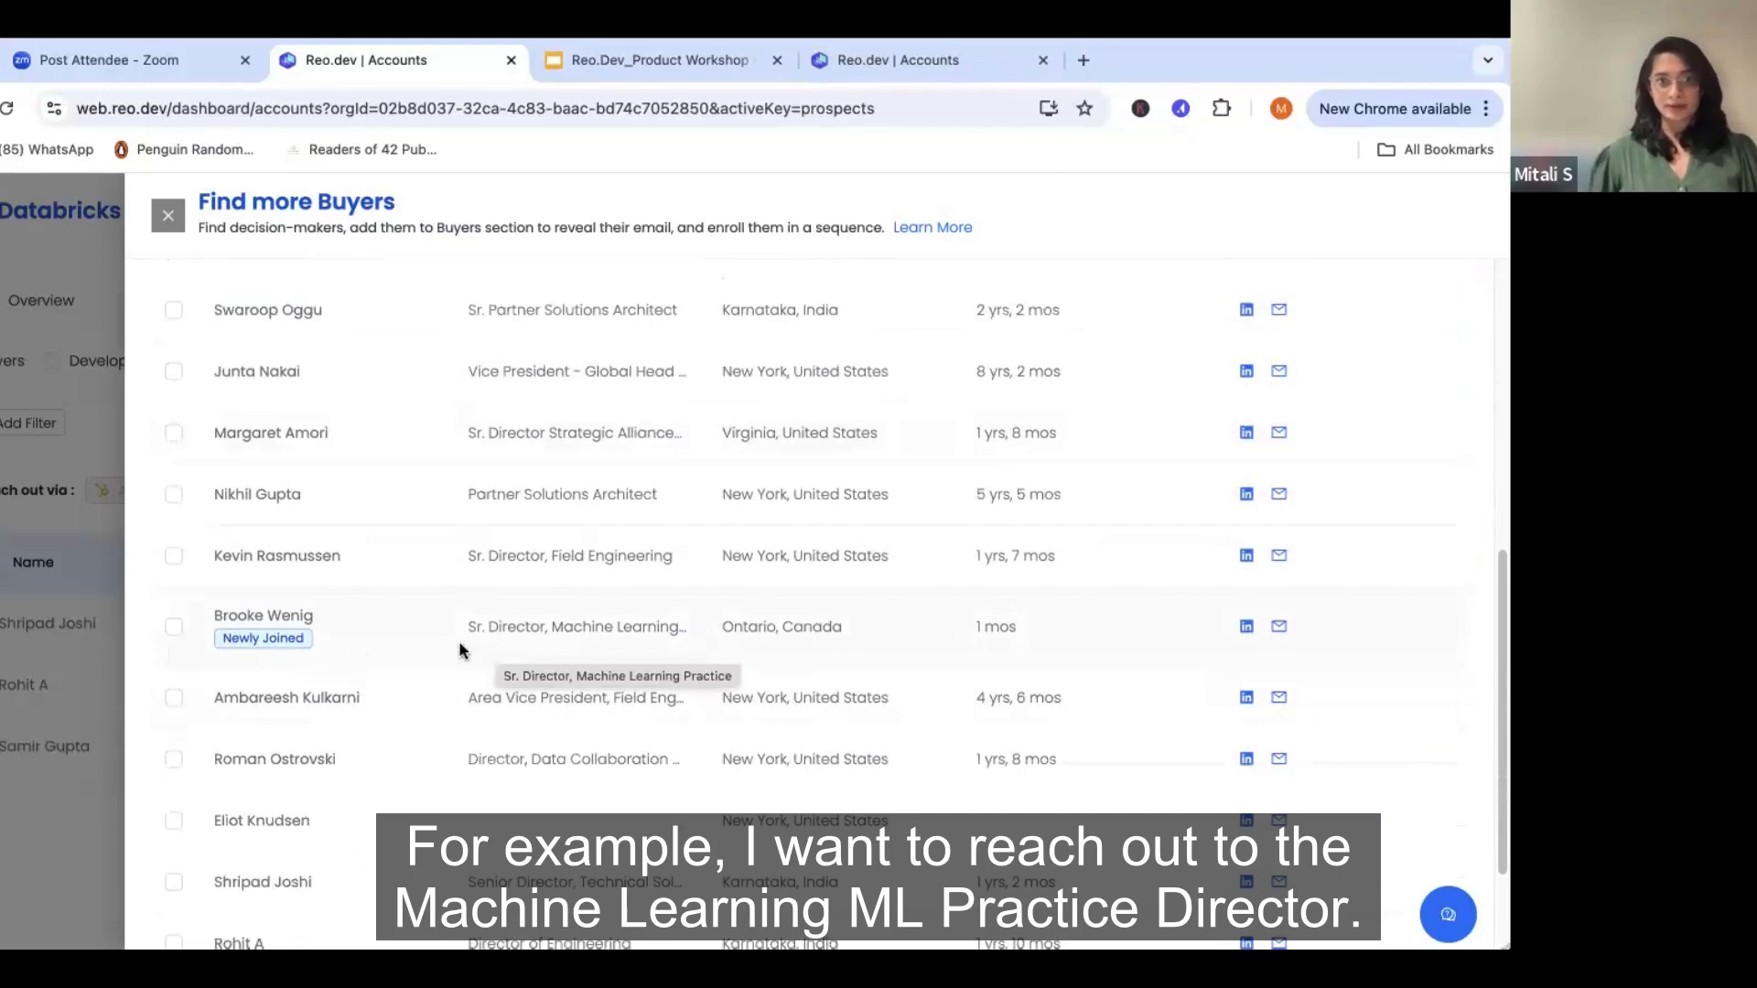
left_click(174, 627)
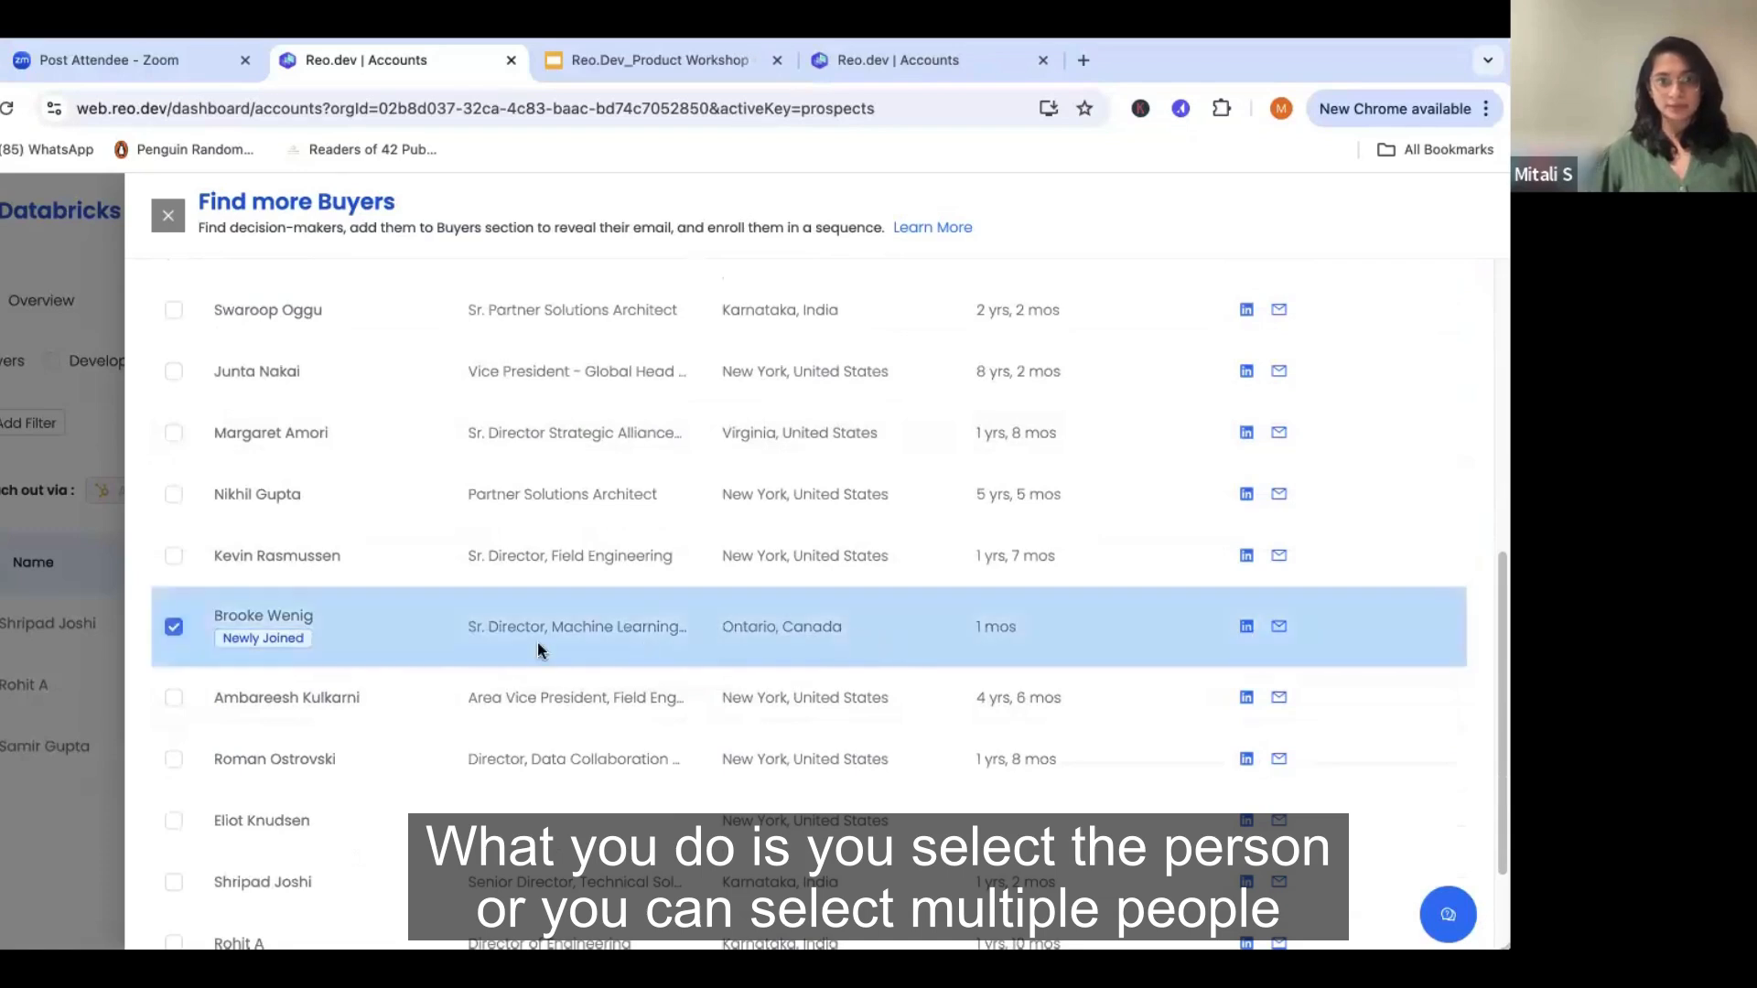
scroll(537, 649, "up", 6)
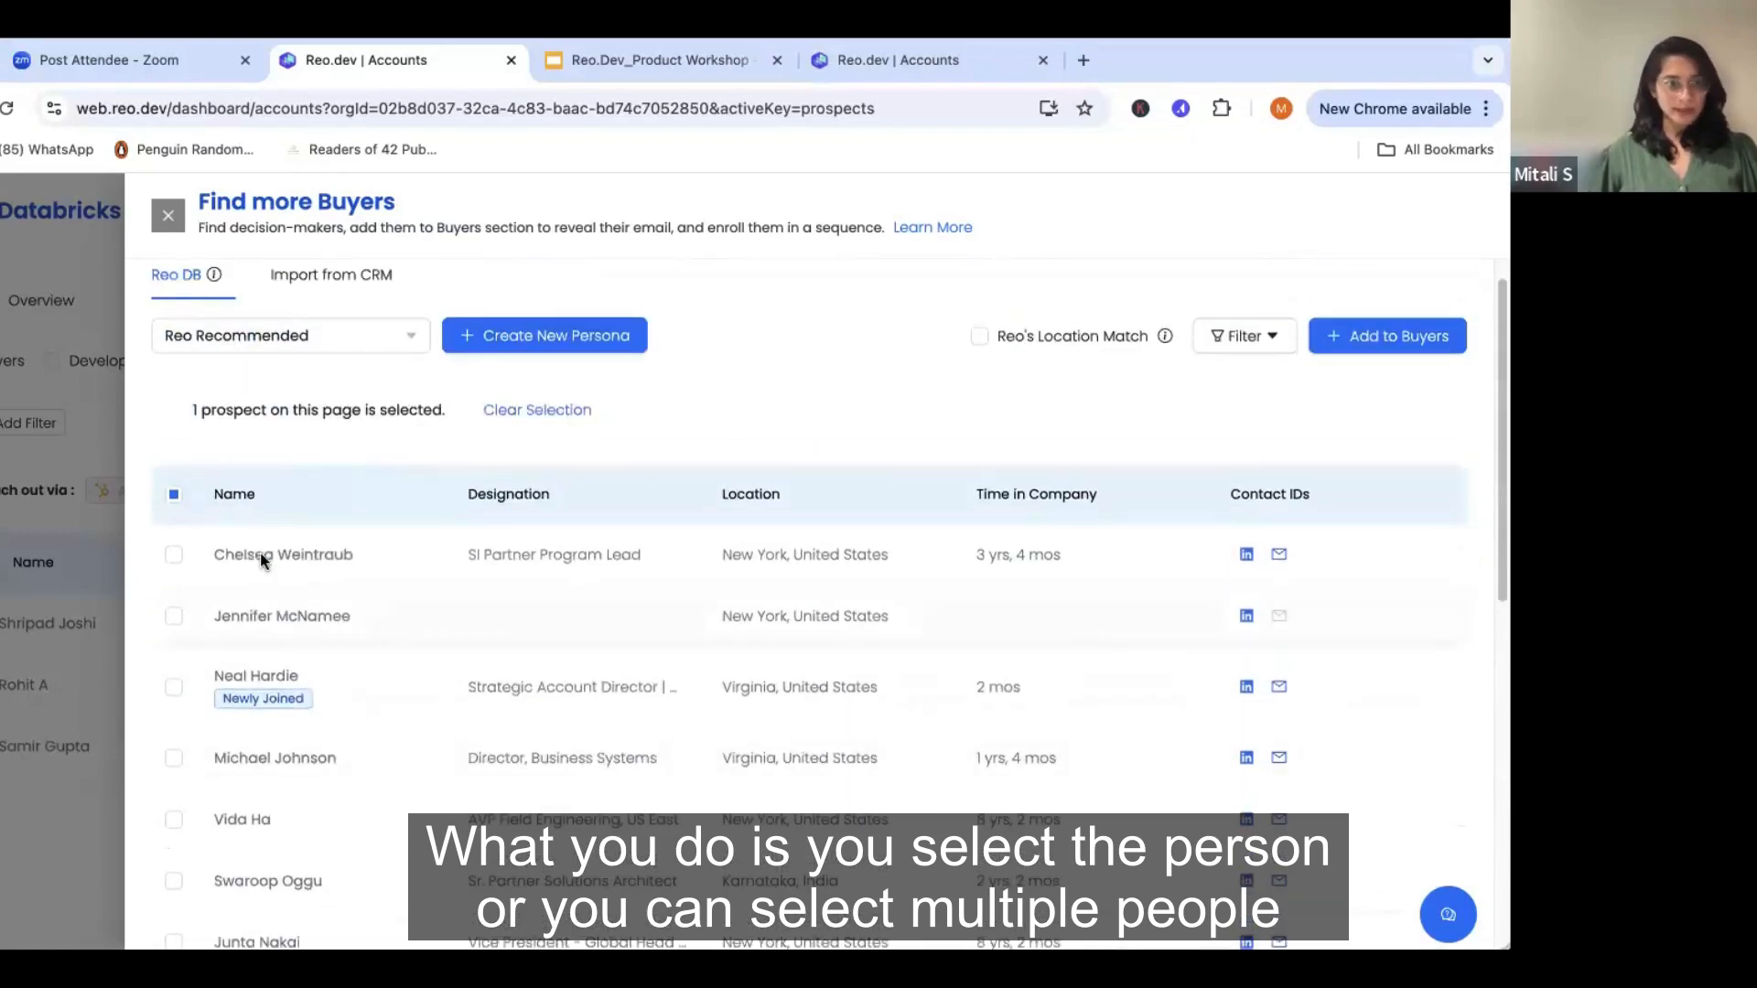
left_click(1402, 351)
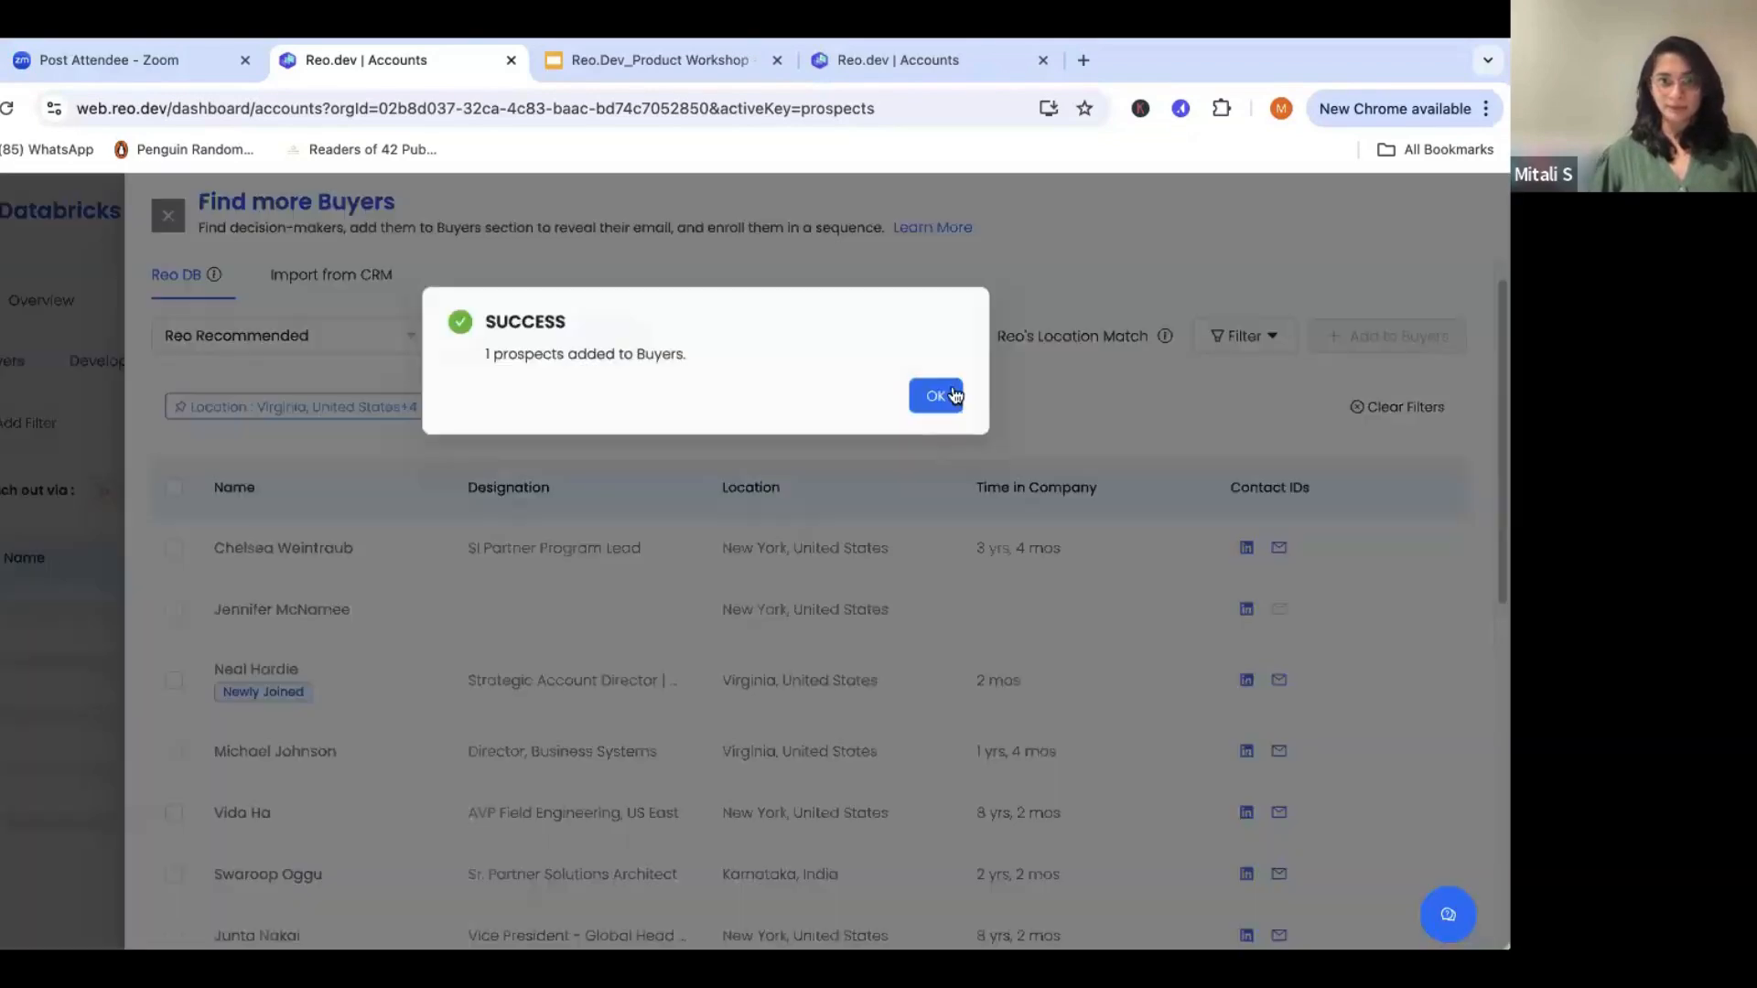
left_click(952, 395)
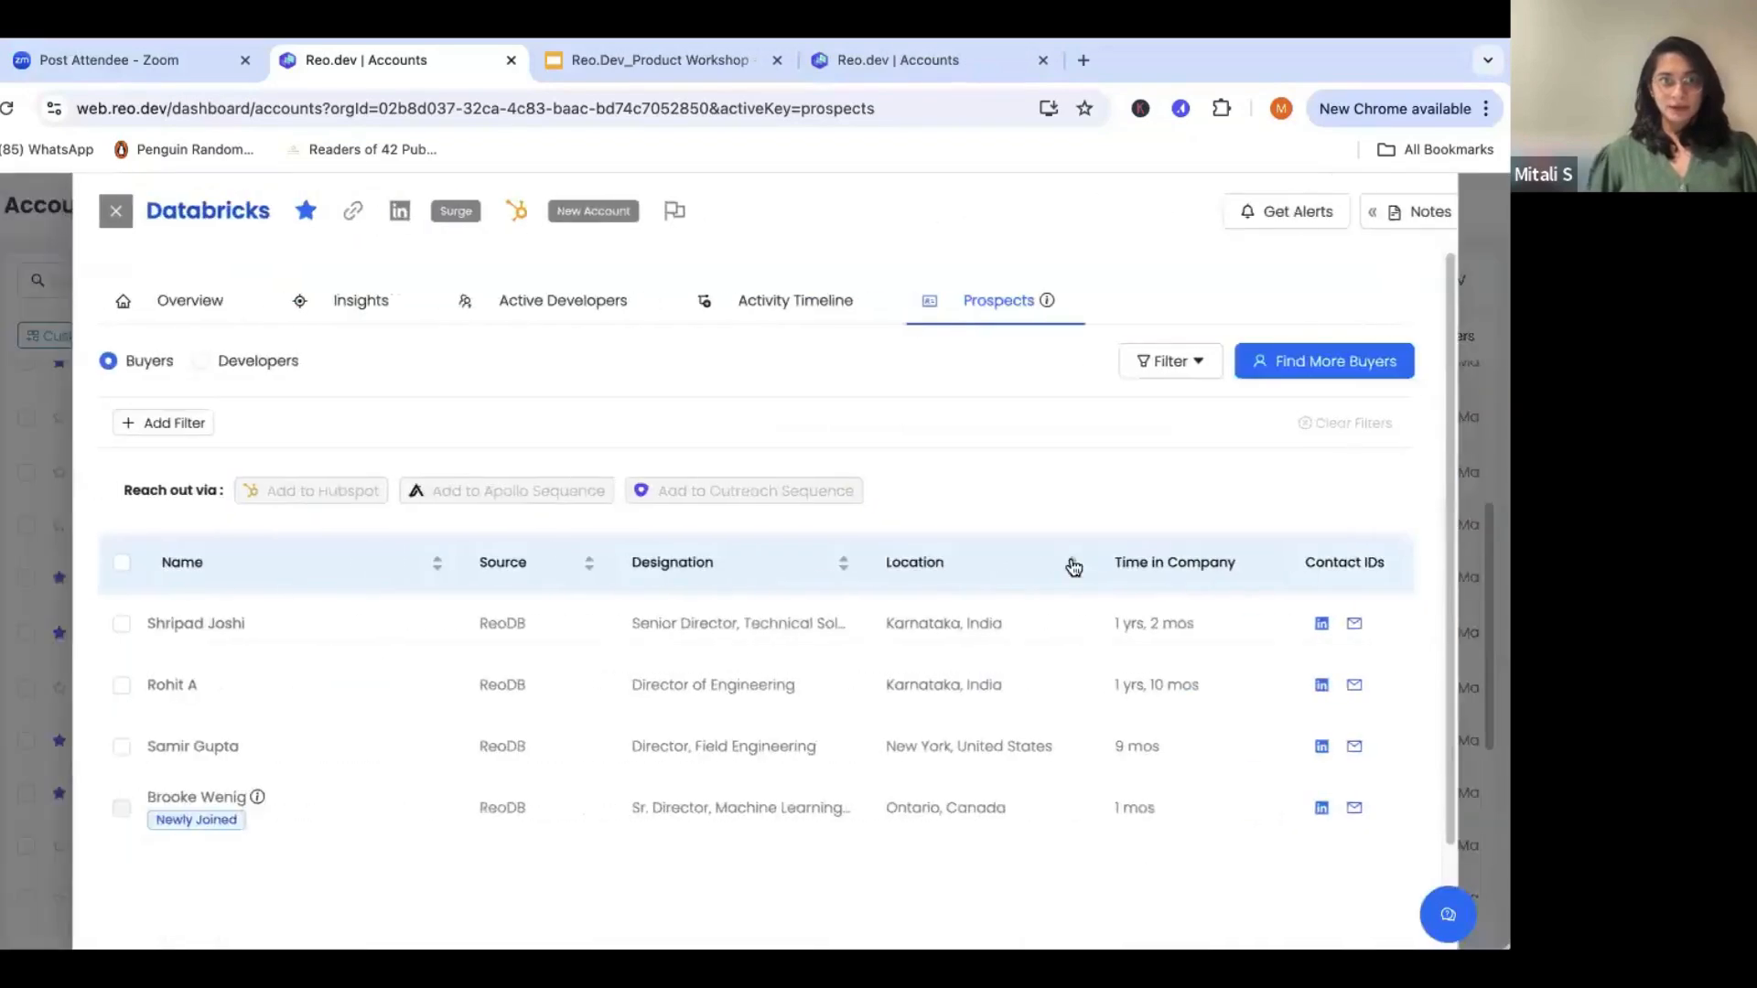
- Send the Senior Director buyer in Karnataka to the Apollo sequence "Outbound Sequence for Deployed Accounts", choosing a sender mailbox
scroll(710, 671, "down", 2)
scroll(1161, 567, "up", 1)
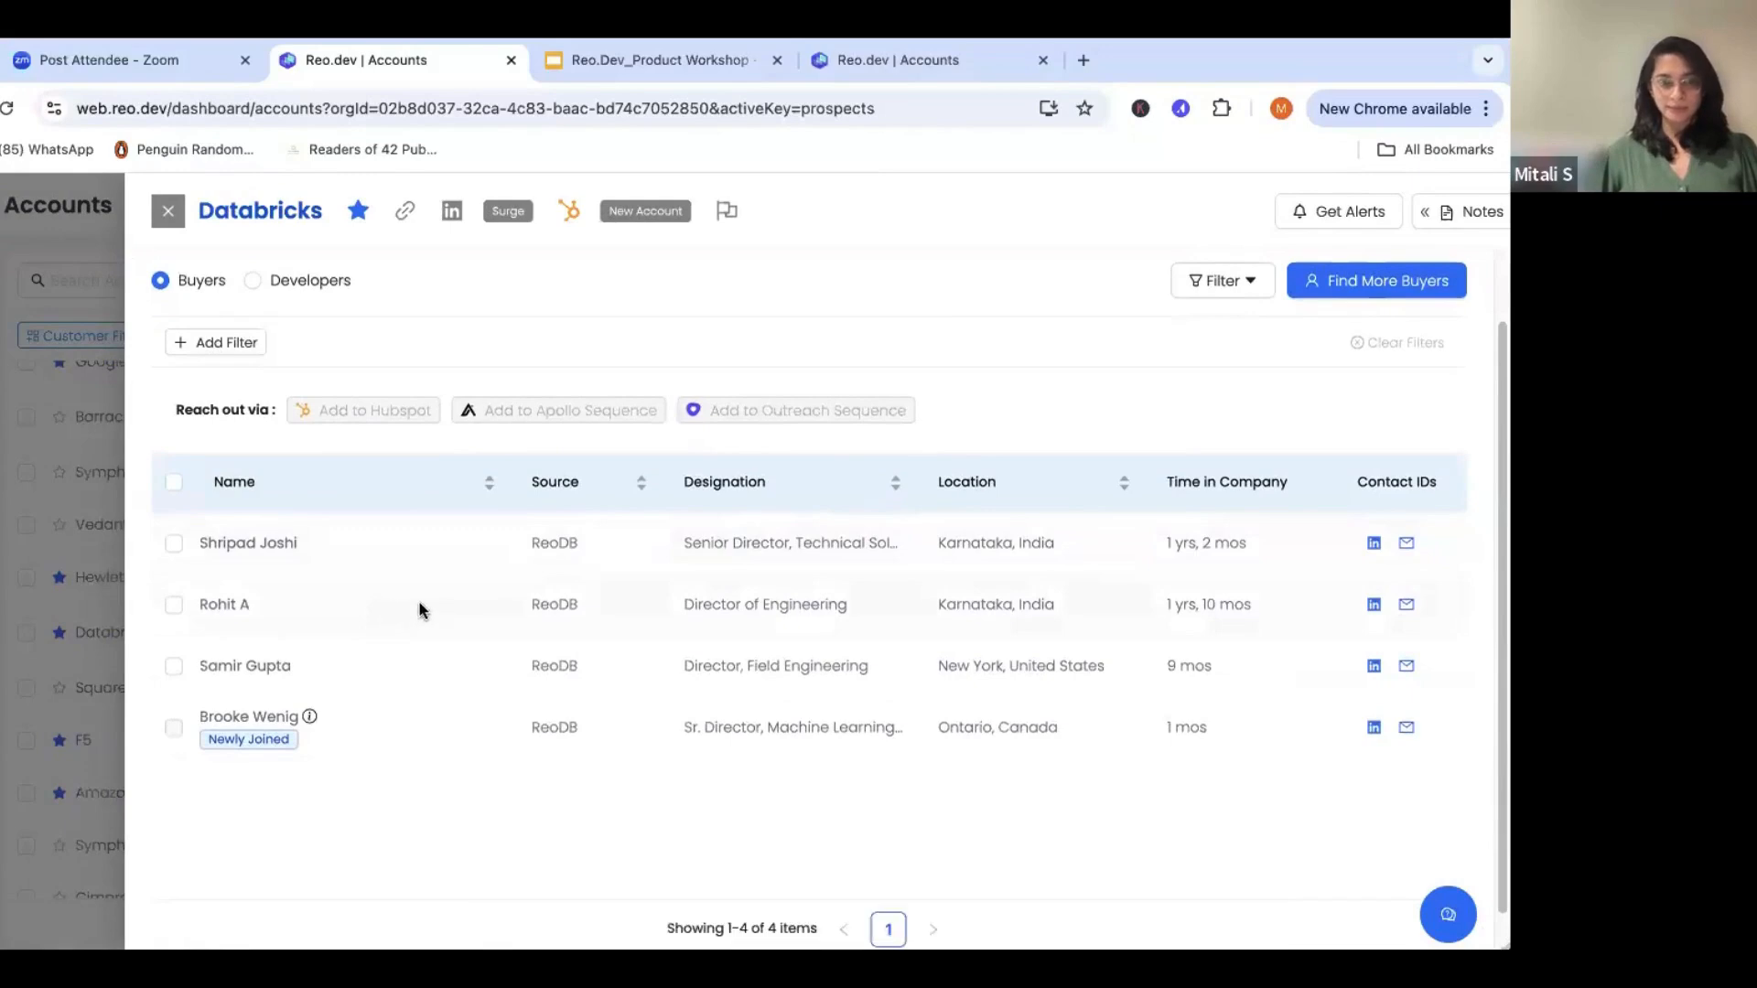
scroll(419, 604, "up", 1)
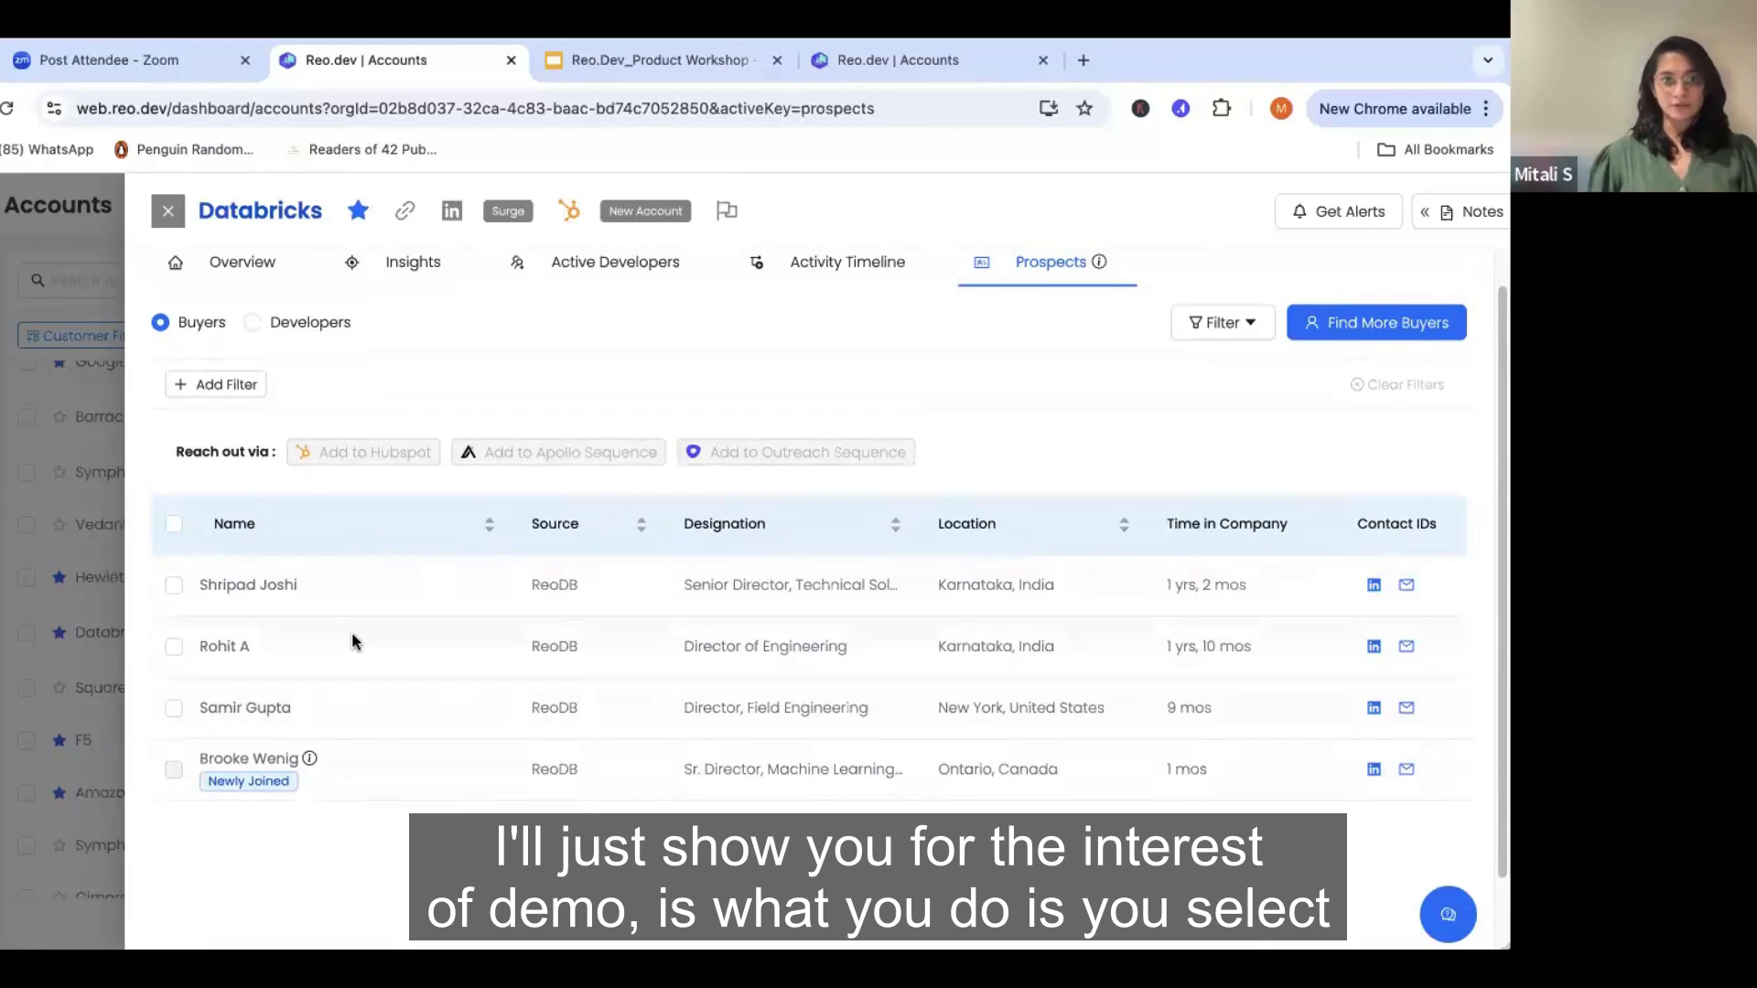
left_click(174, 585)
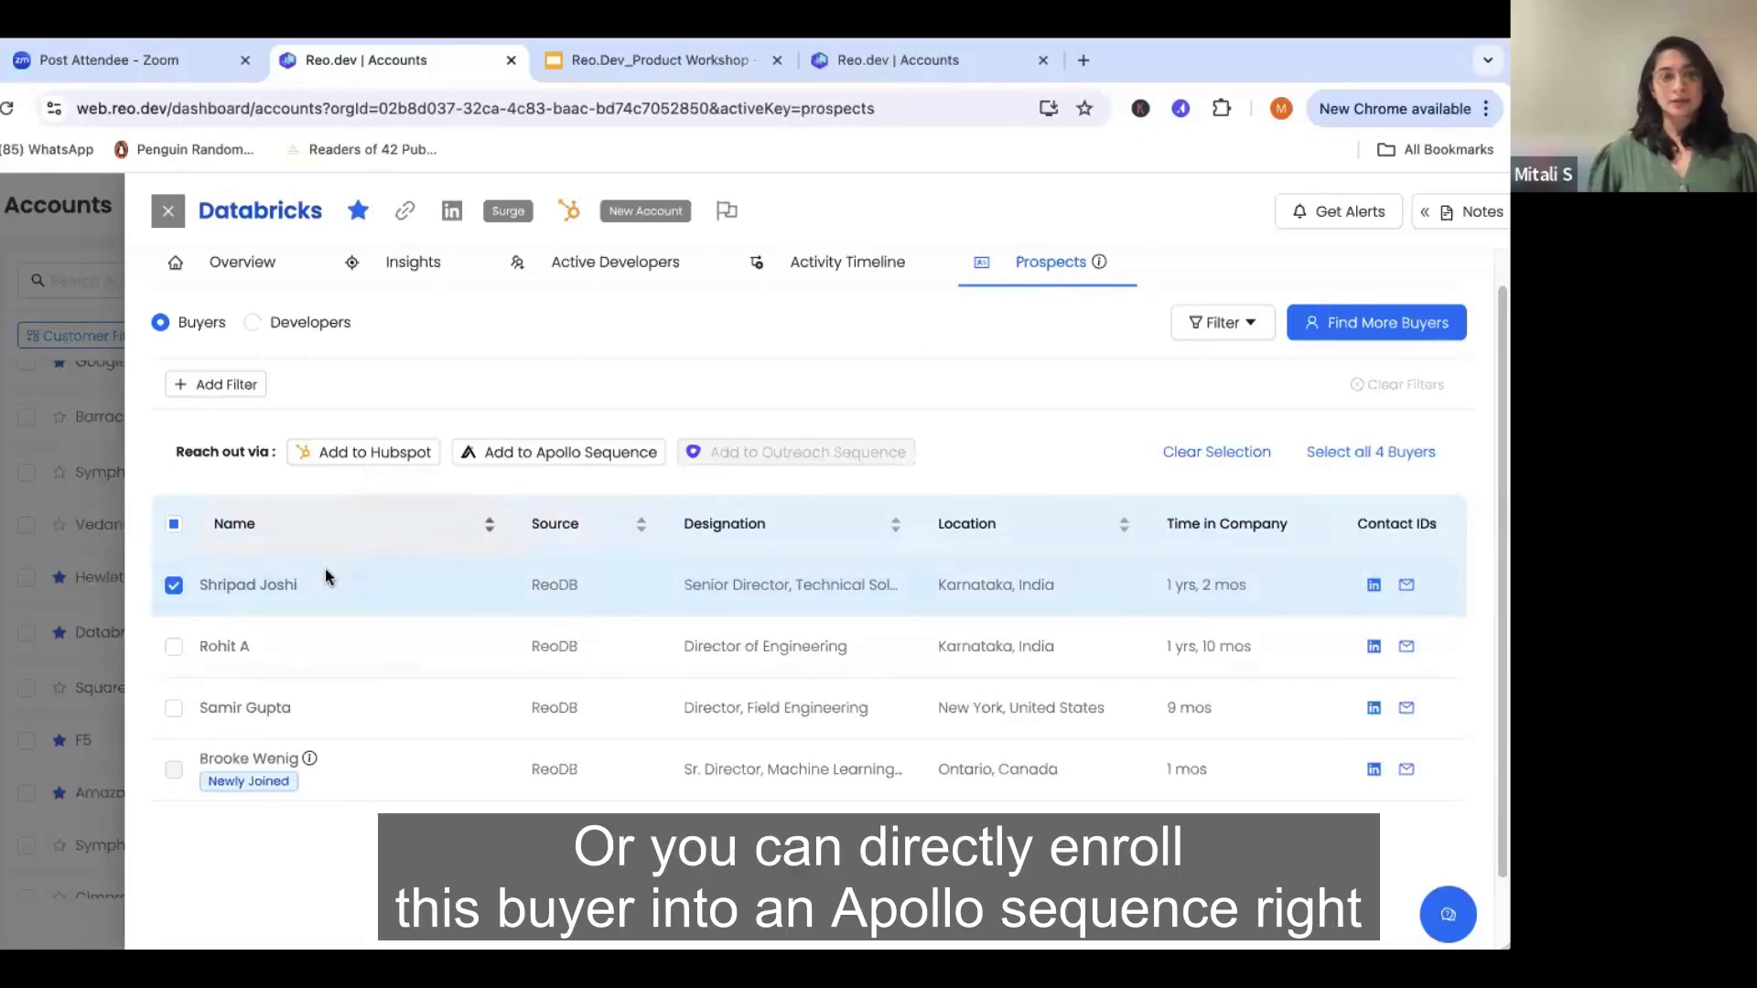
left_click(595, 465)
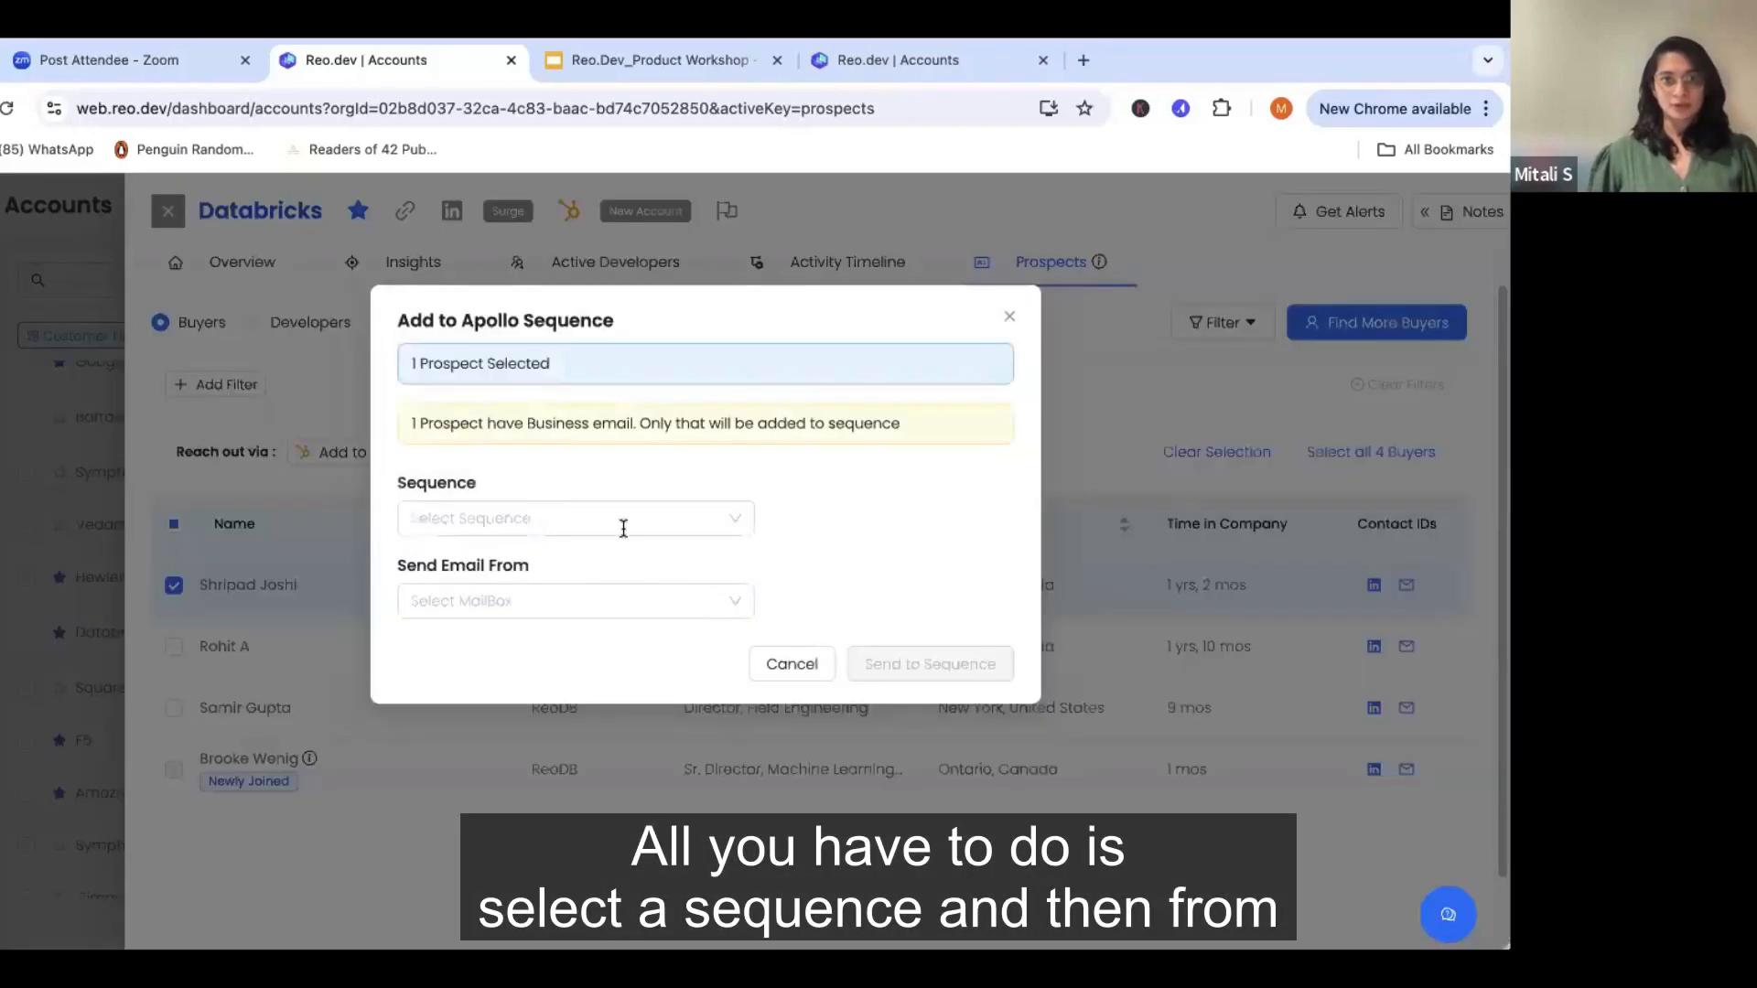
left_click(623, 529)
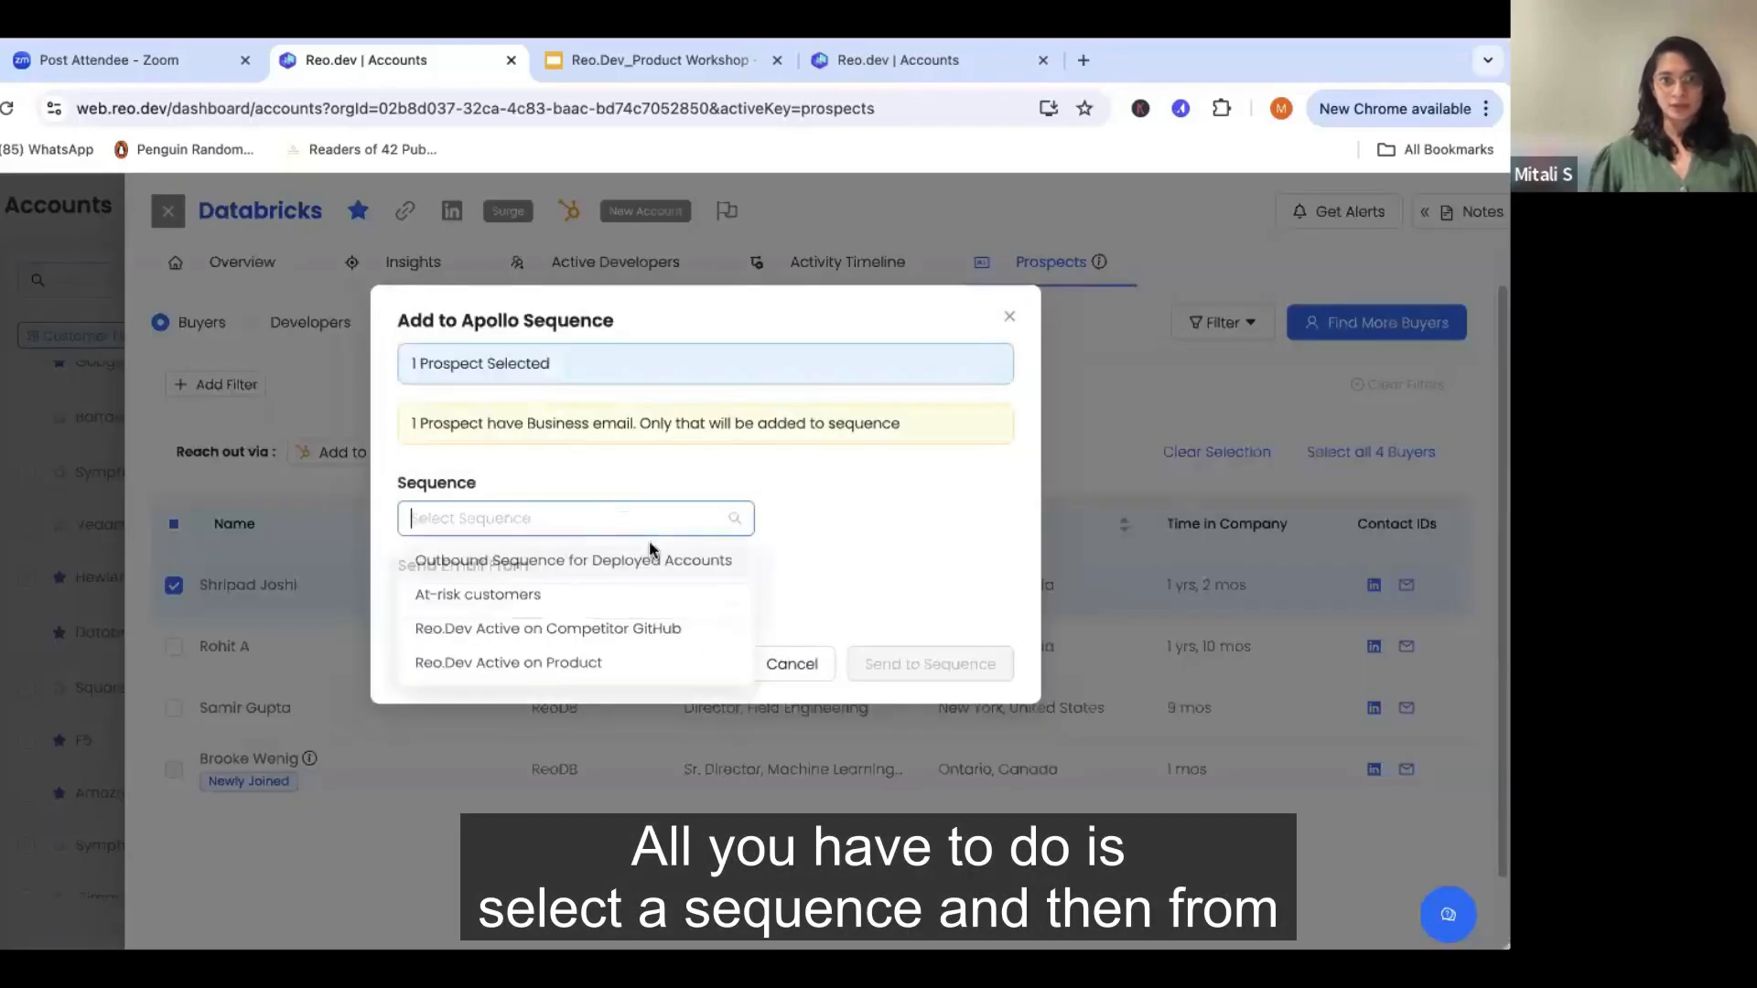
left_click(652, 573)
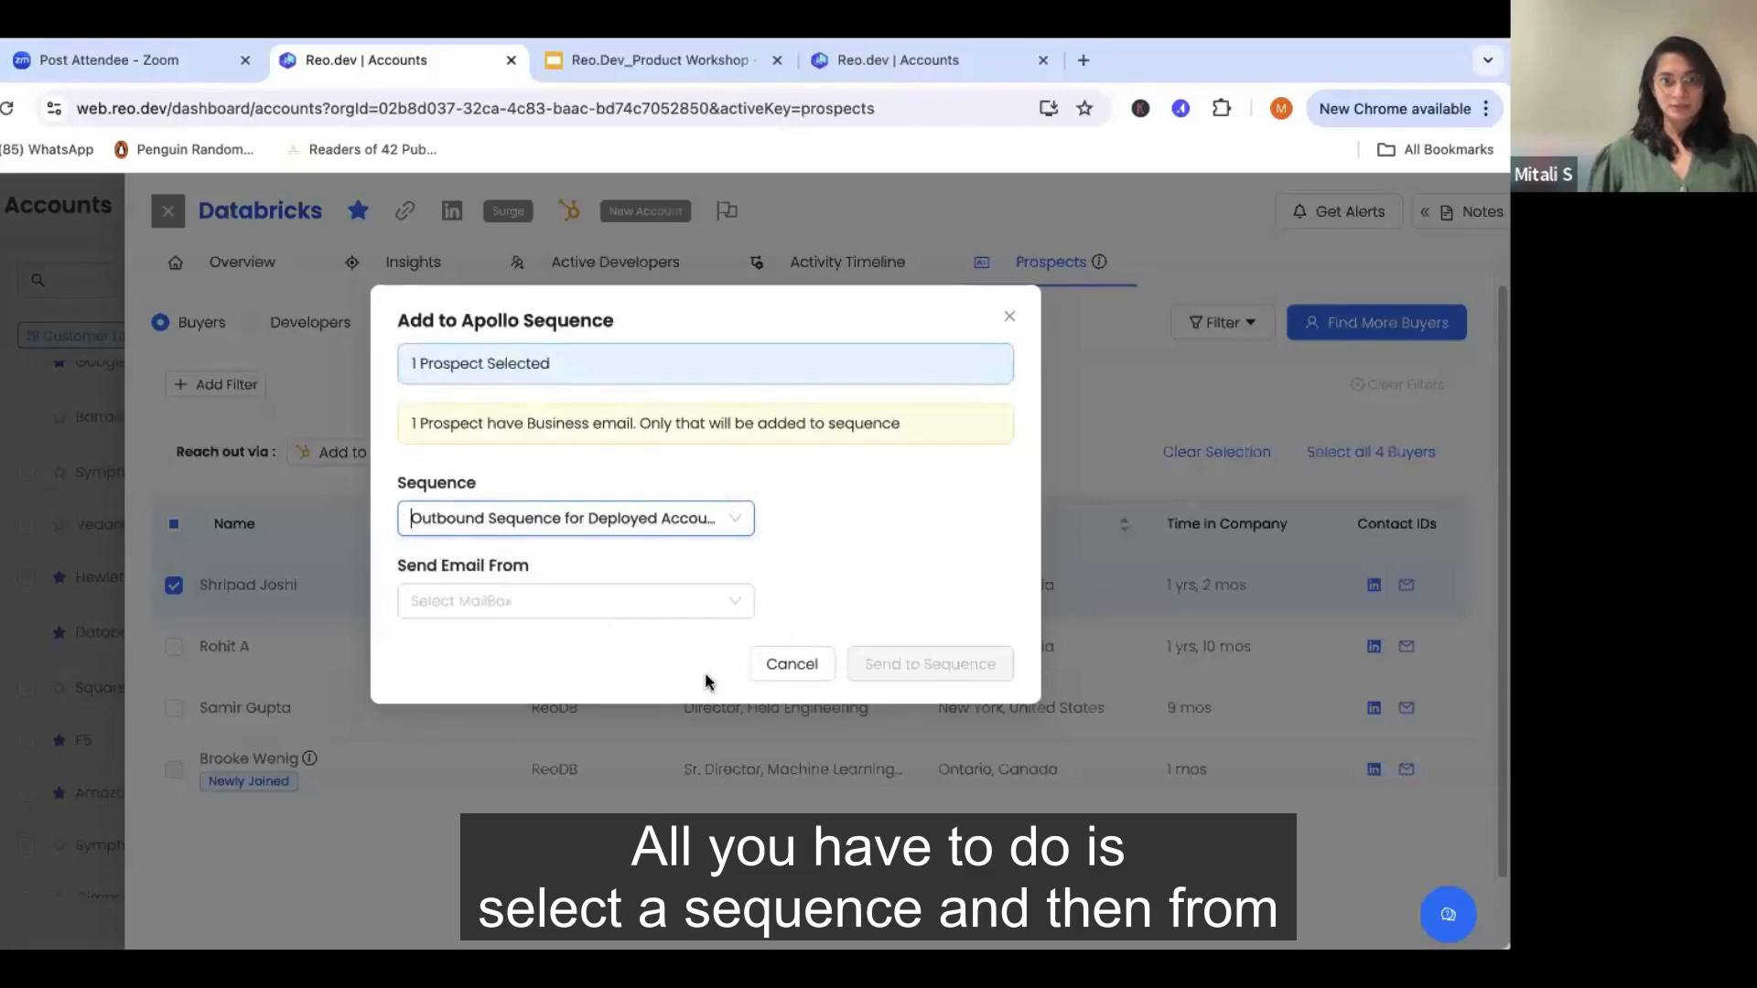
left_click(619, 600)
left_click(511, 655)
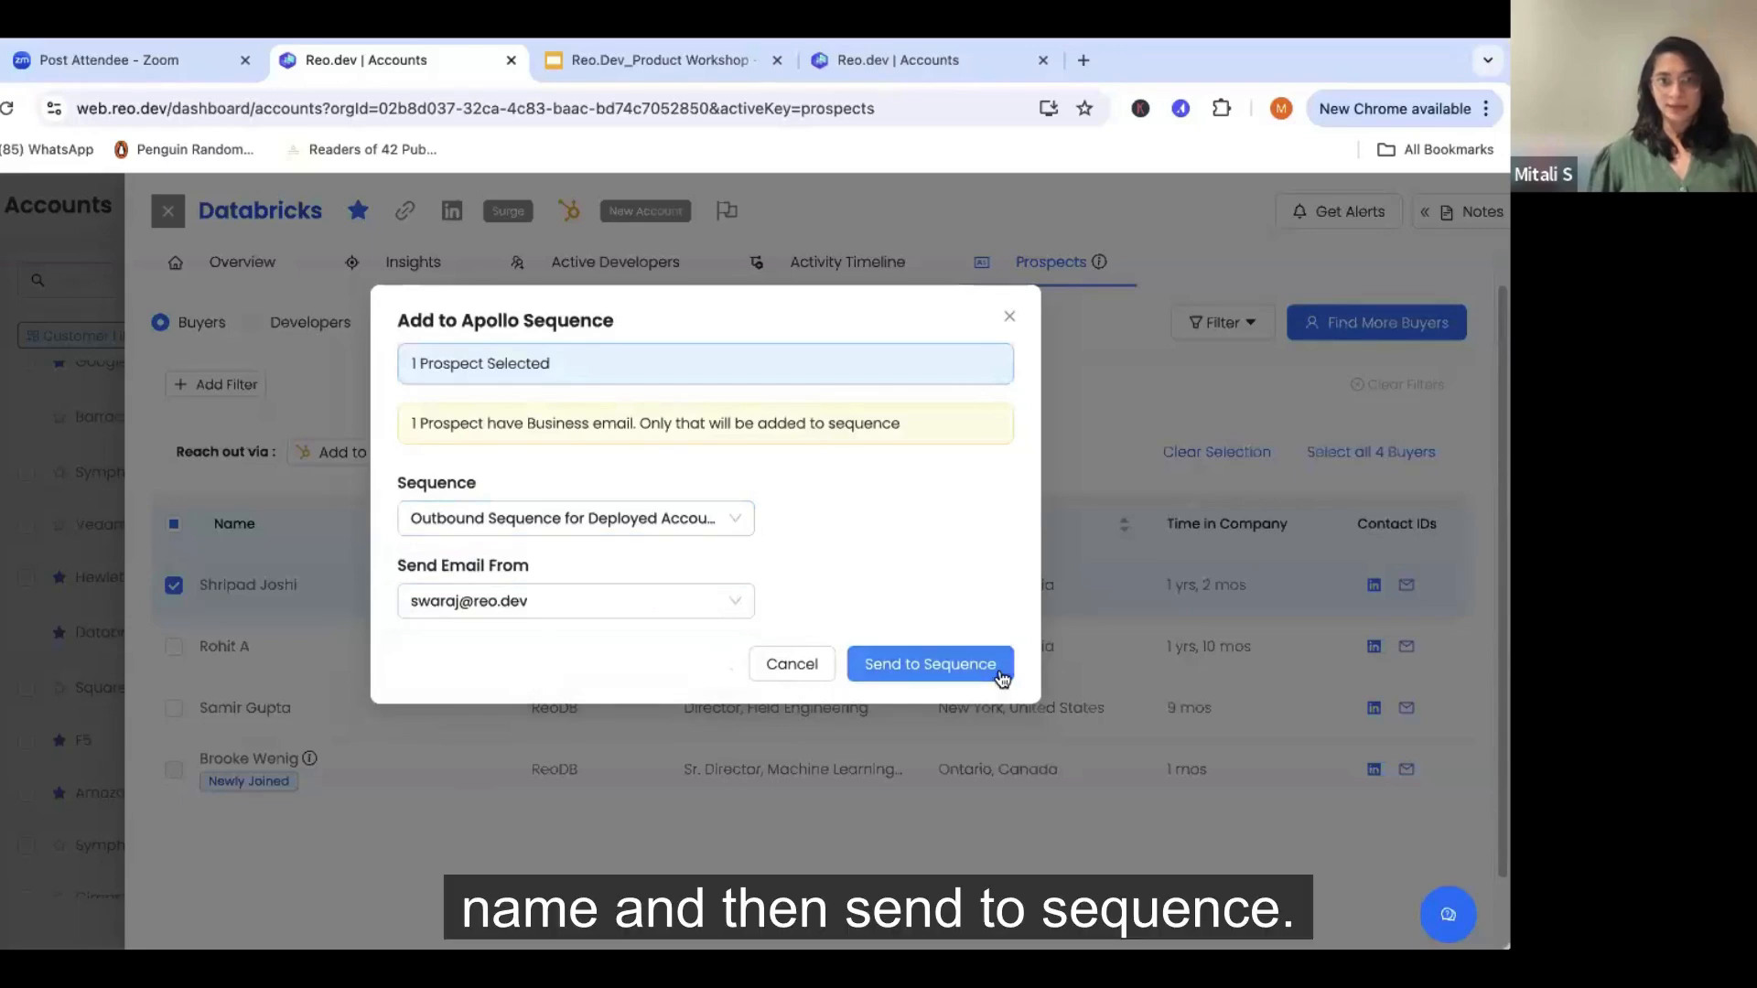
left_click(1005, 671)
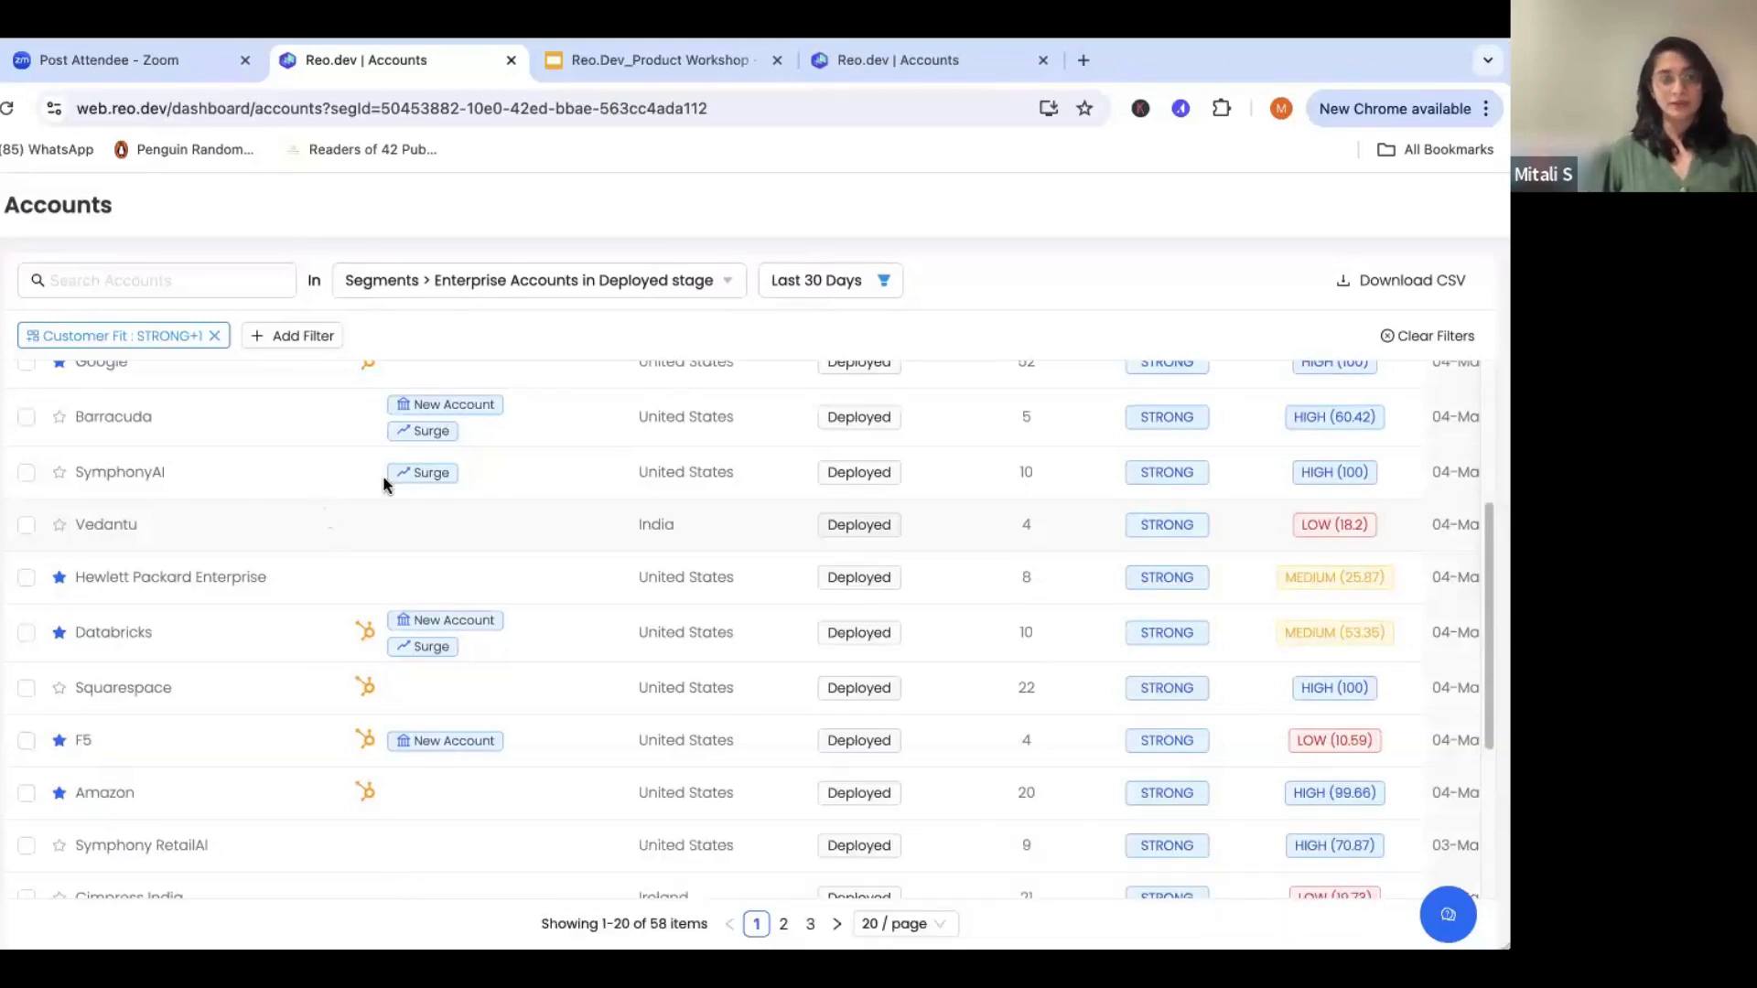
- Open the Persona Configuration page in the Configurations settings
mouse_move(55, 462)
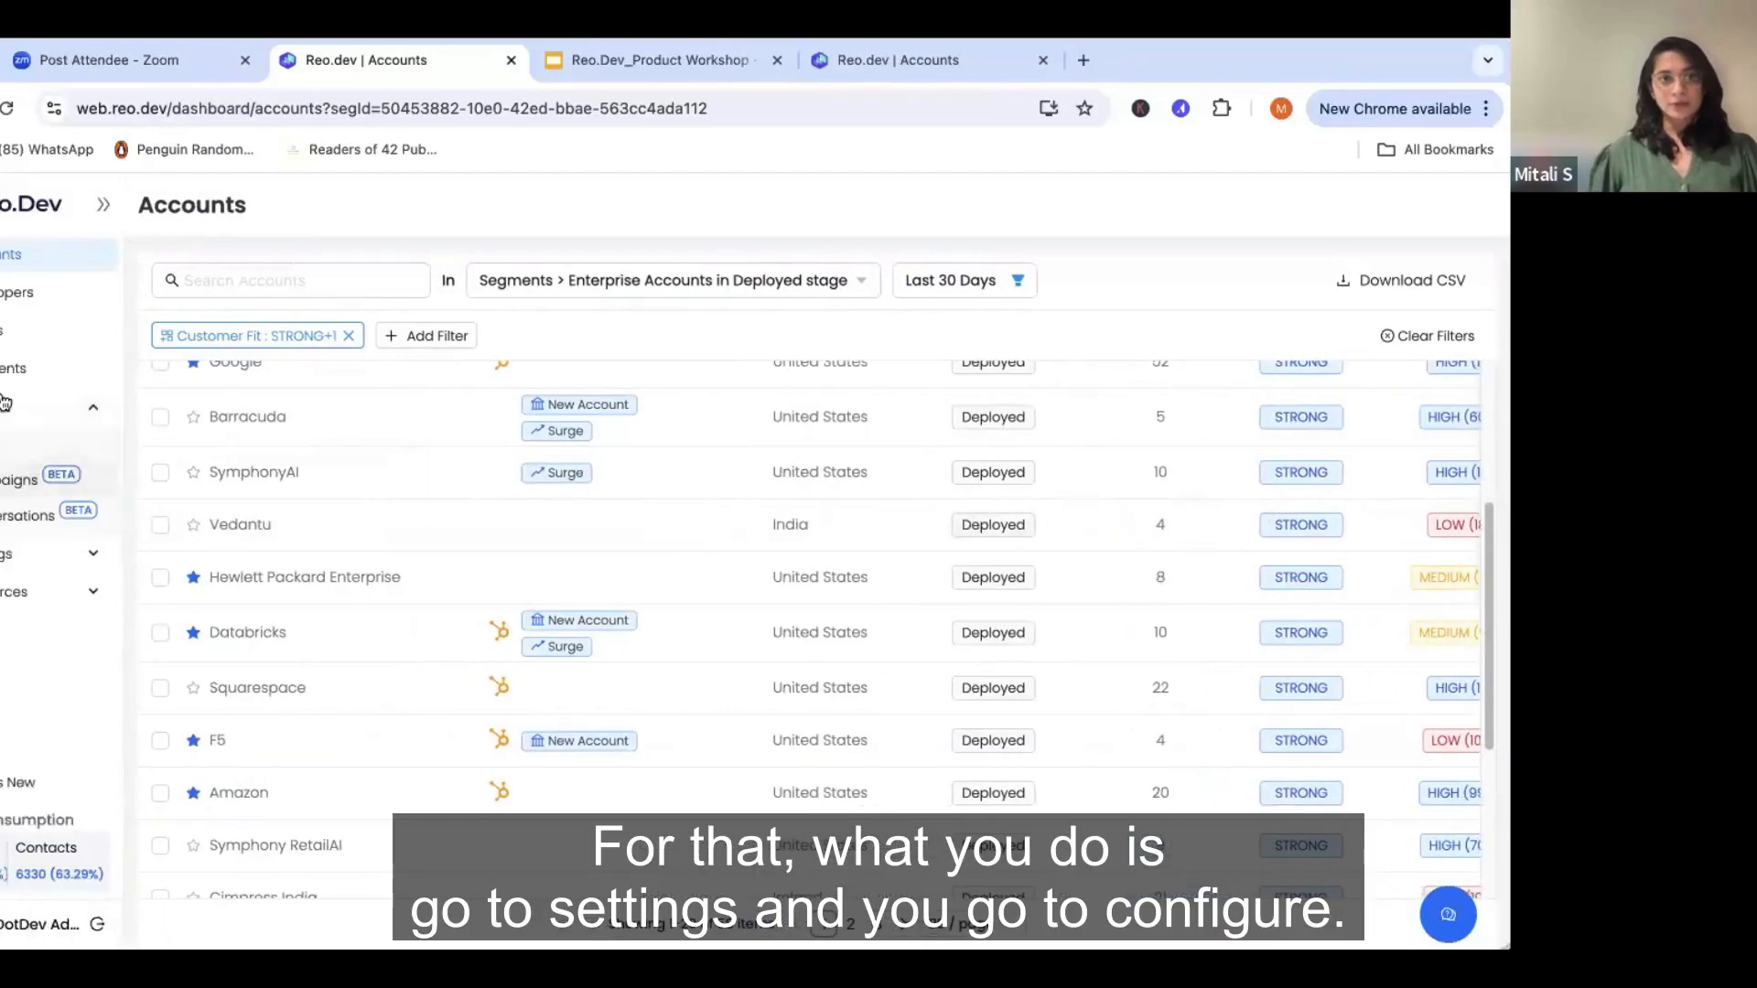
left_click(115, 559)
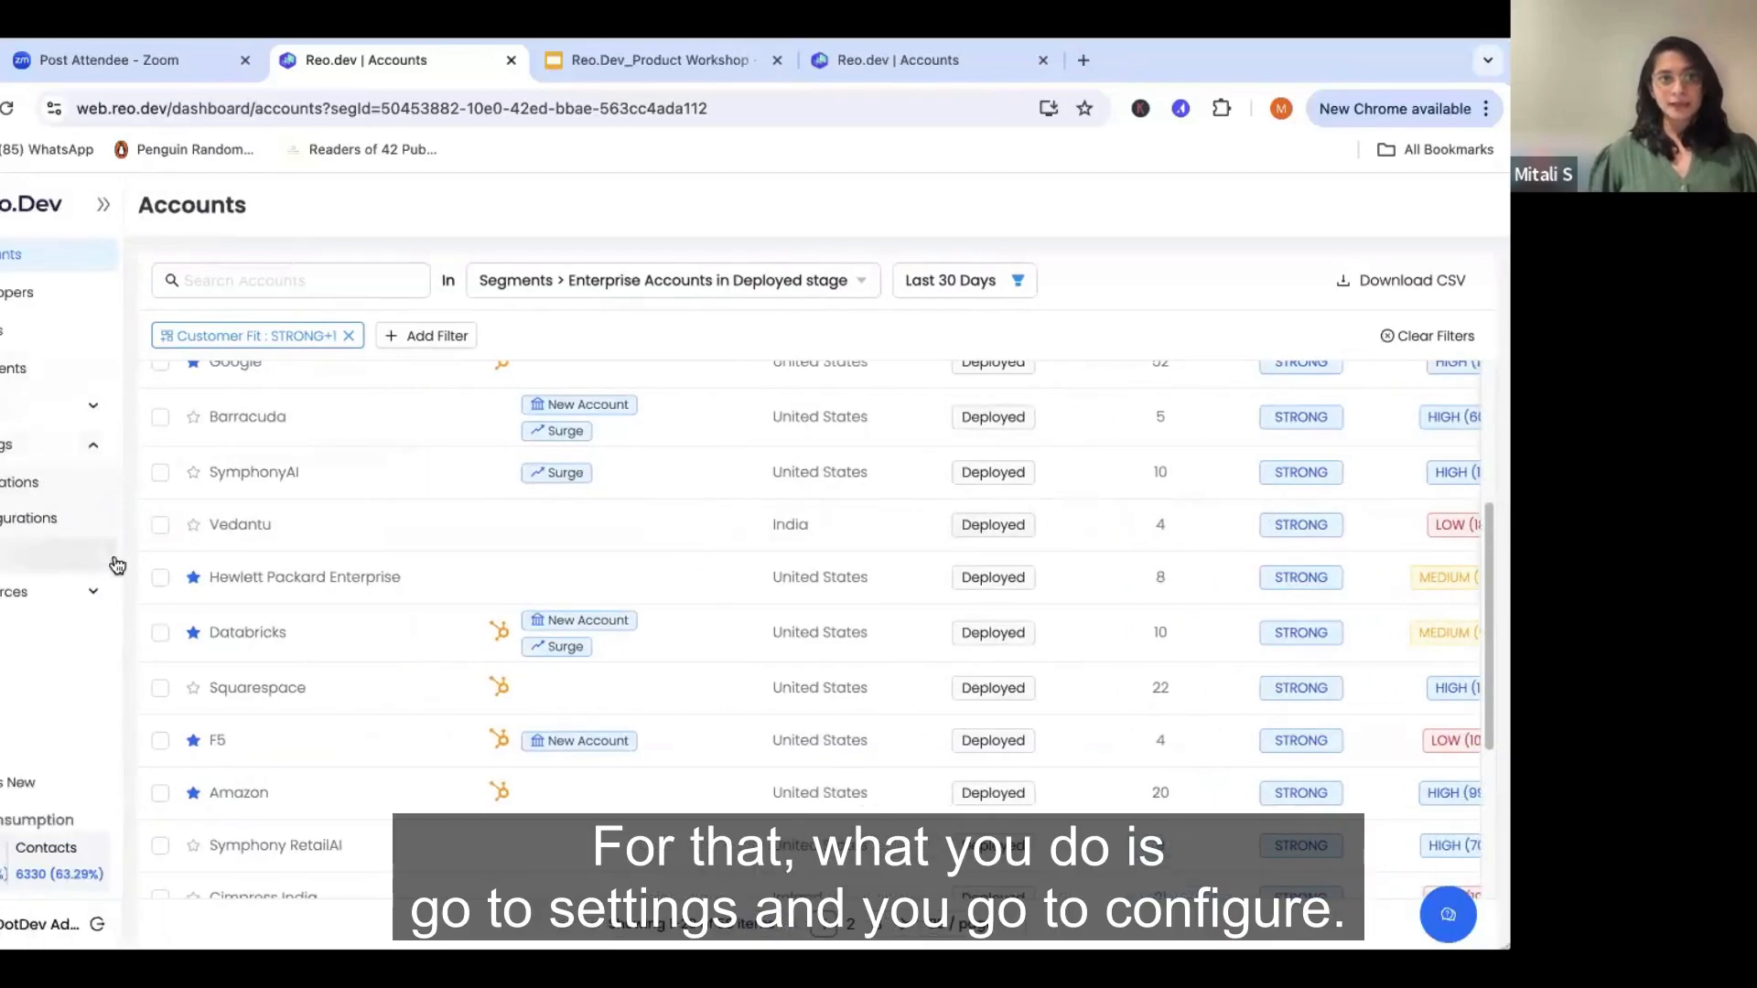
left_click(20, 520)
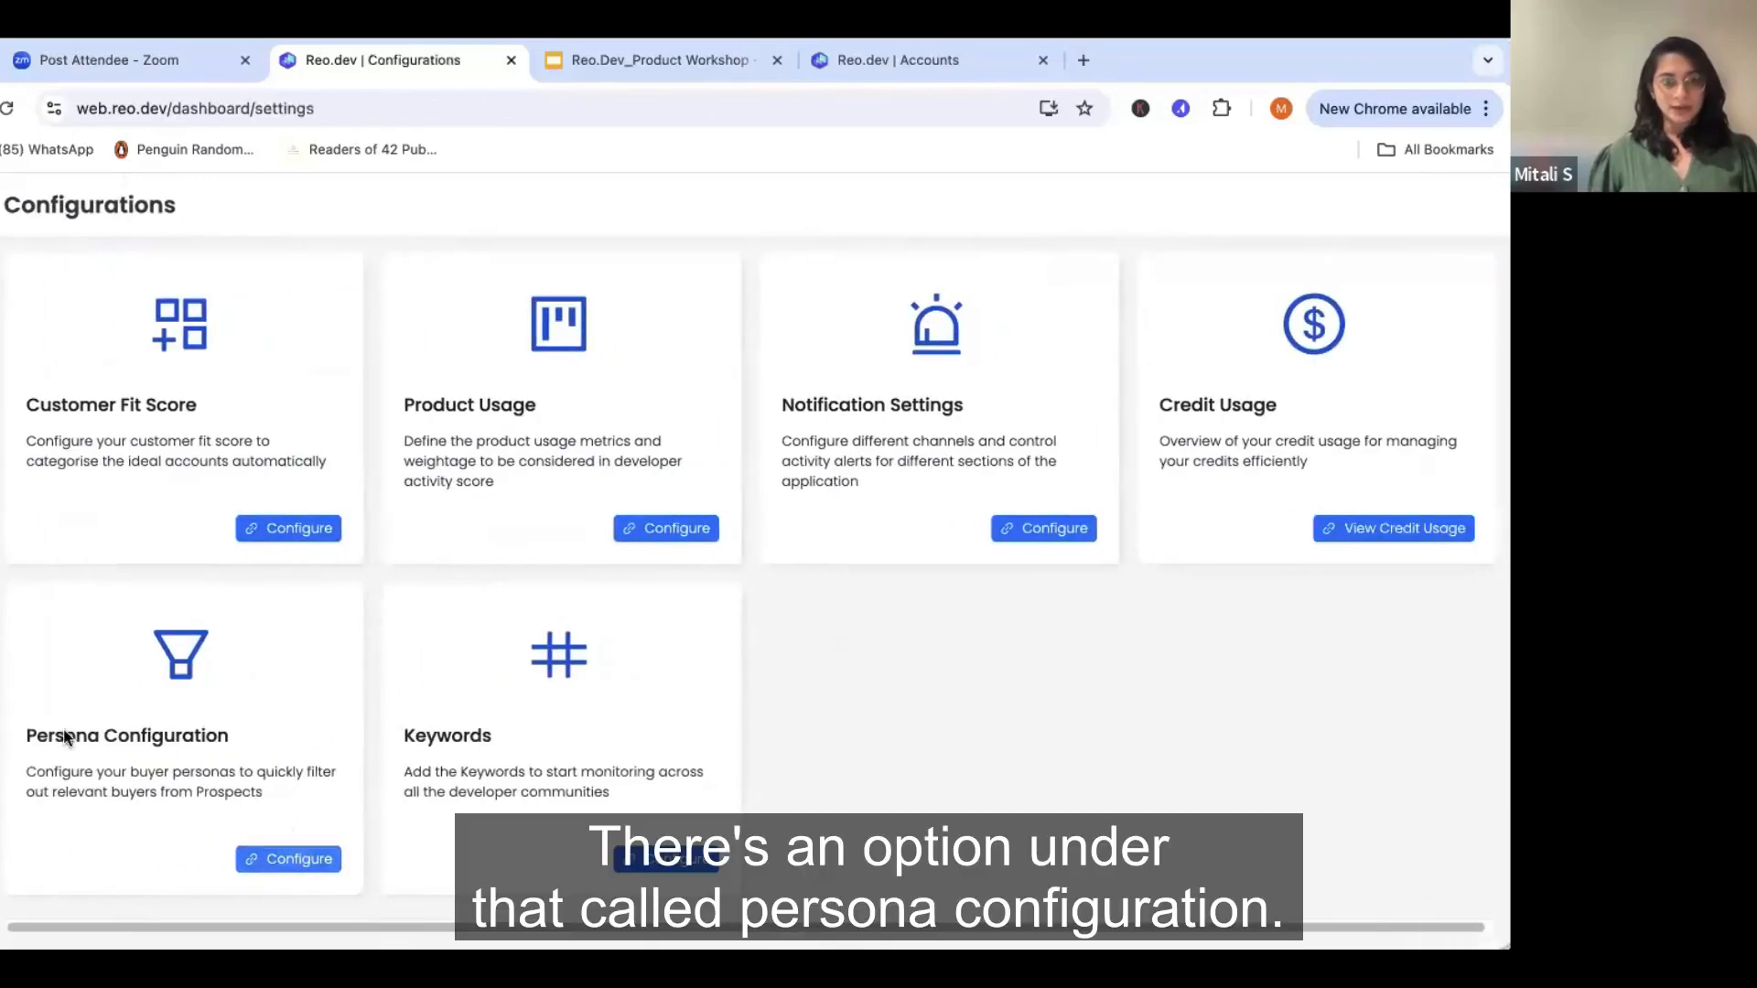
left_click(291, 857)
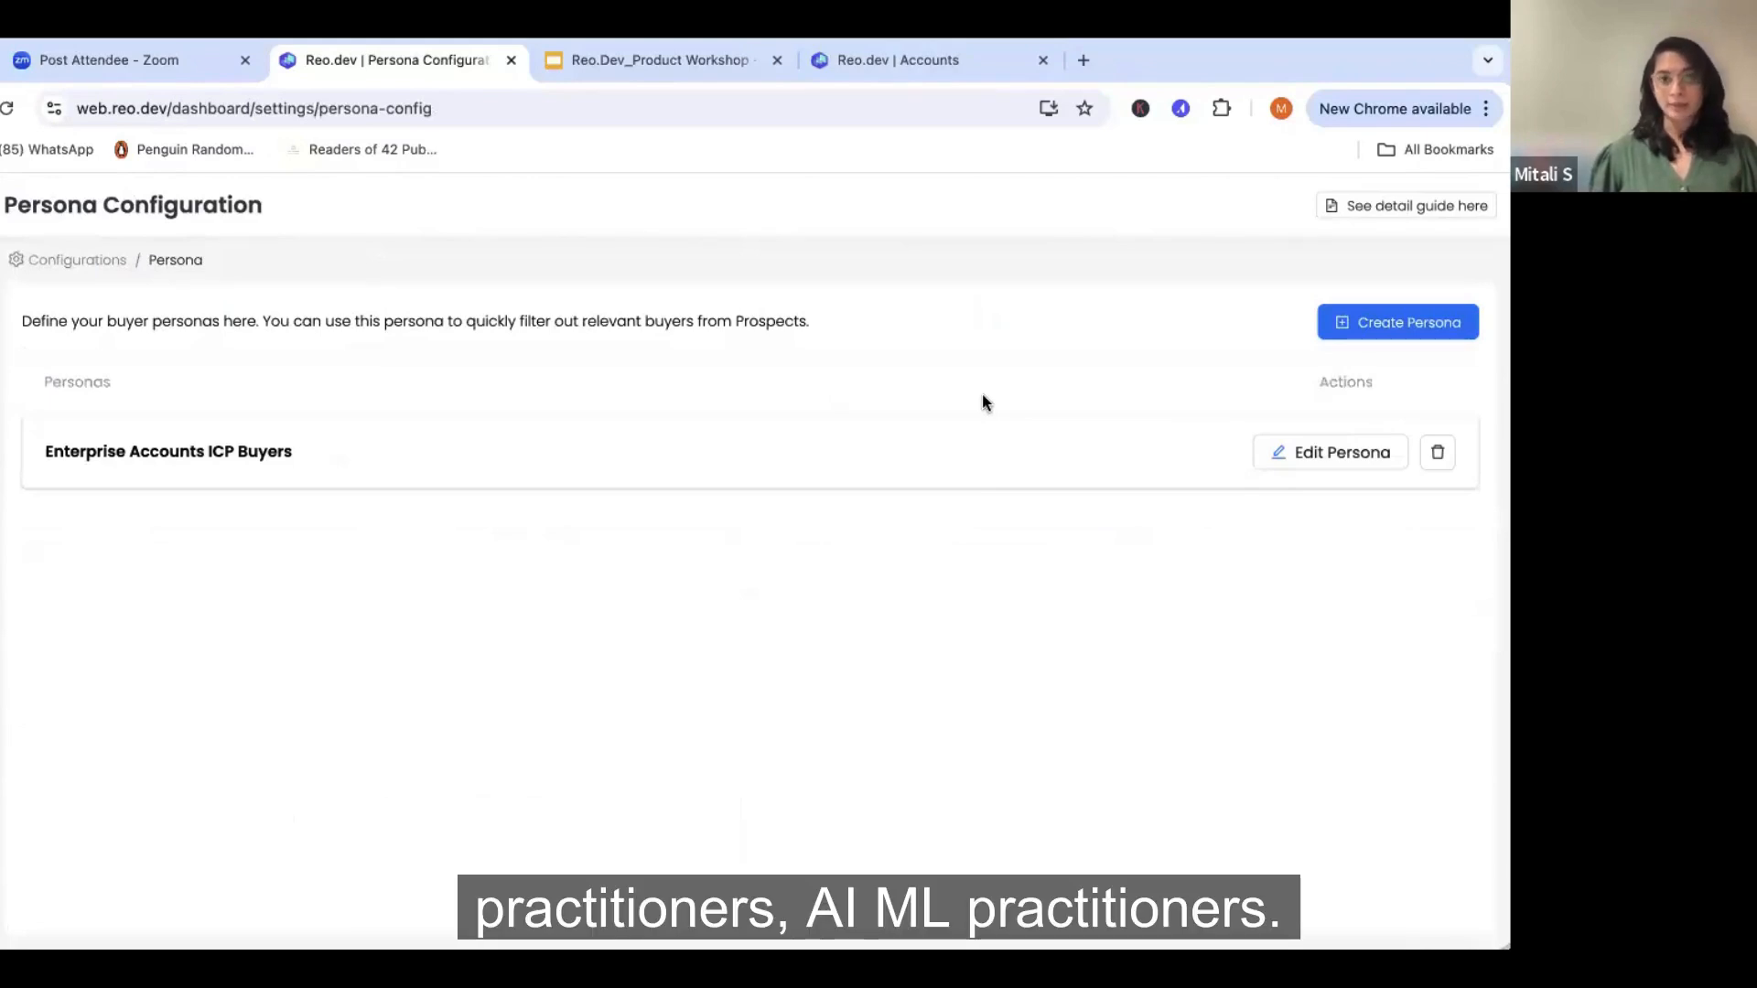
- Start a new buyer persona and name it "AI/ ML enterprise Buyers"
left_click(1380, 332)
left_click(244, 337)
type("Ai/ML")
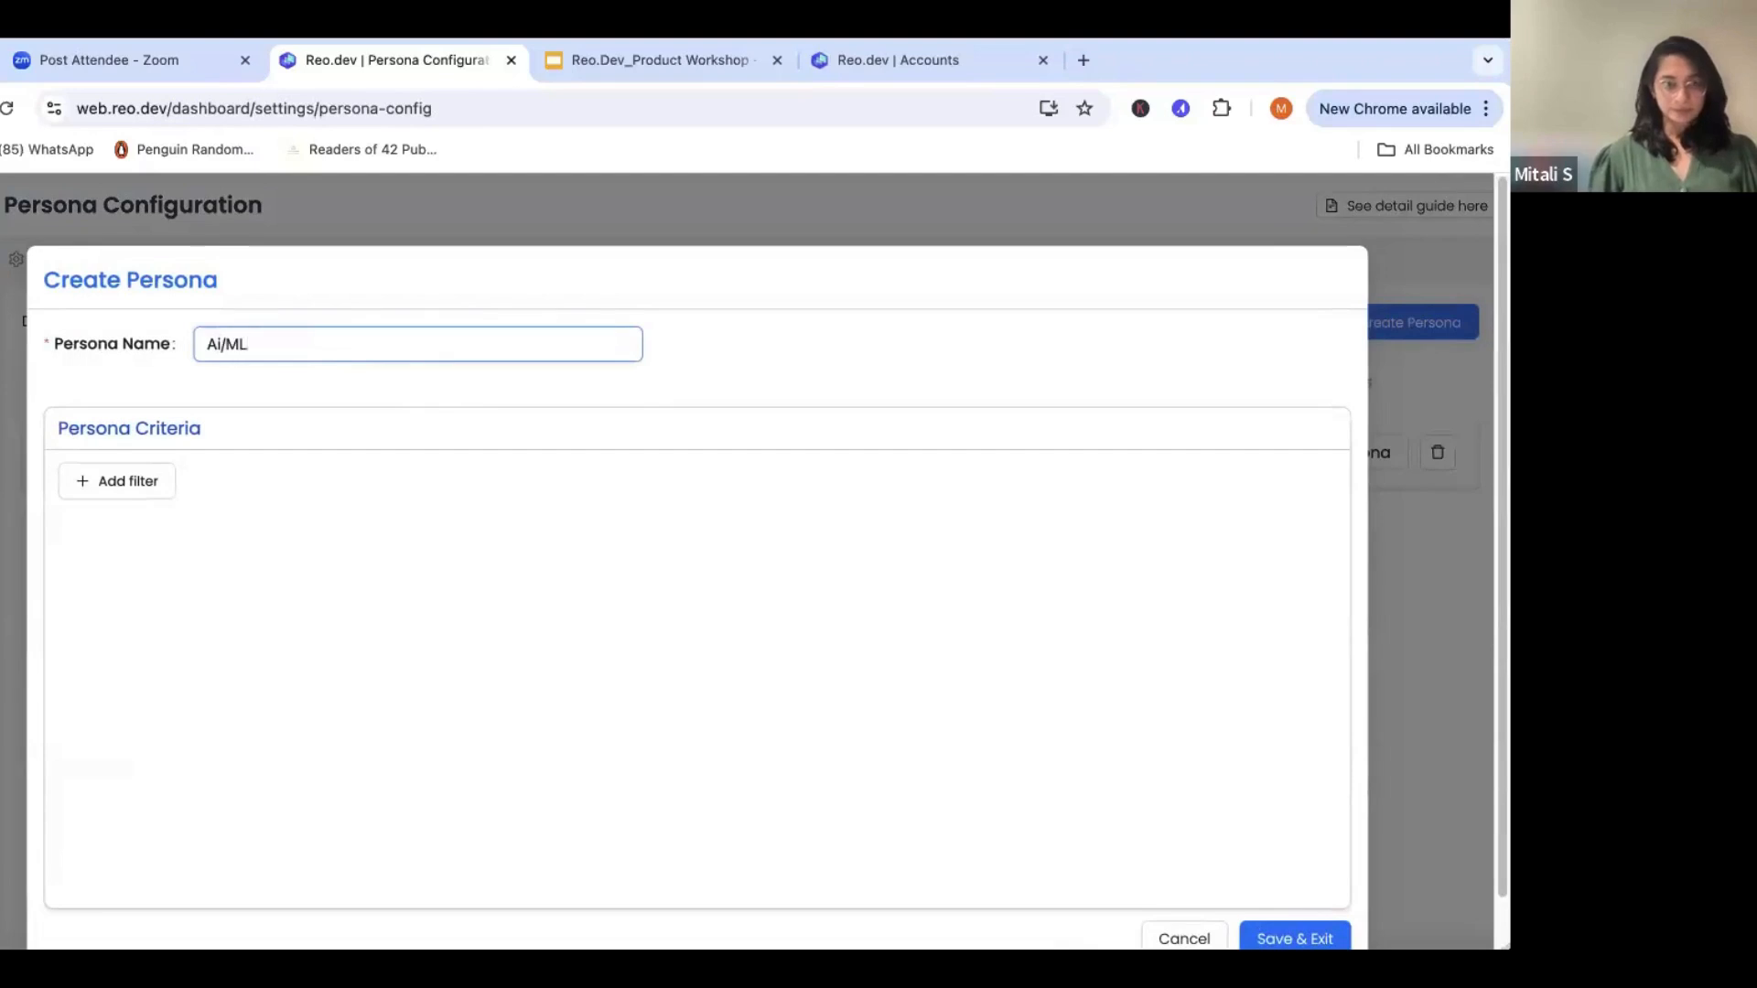
key("BackSpace")
key("BackSpace")
key("BackSpace")
key("BackSpace")
type("I/ ML enterprise Buyers")
- Add a Designation filter to the persona criteria that includes any title matching the wildcard "*Data scientist*"
left_click(108, 485)
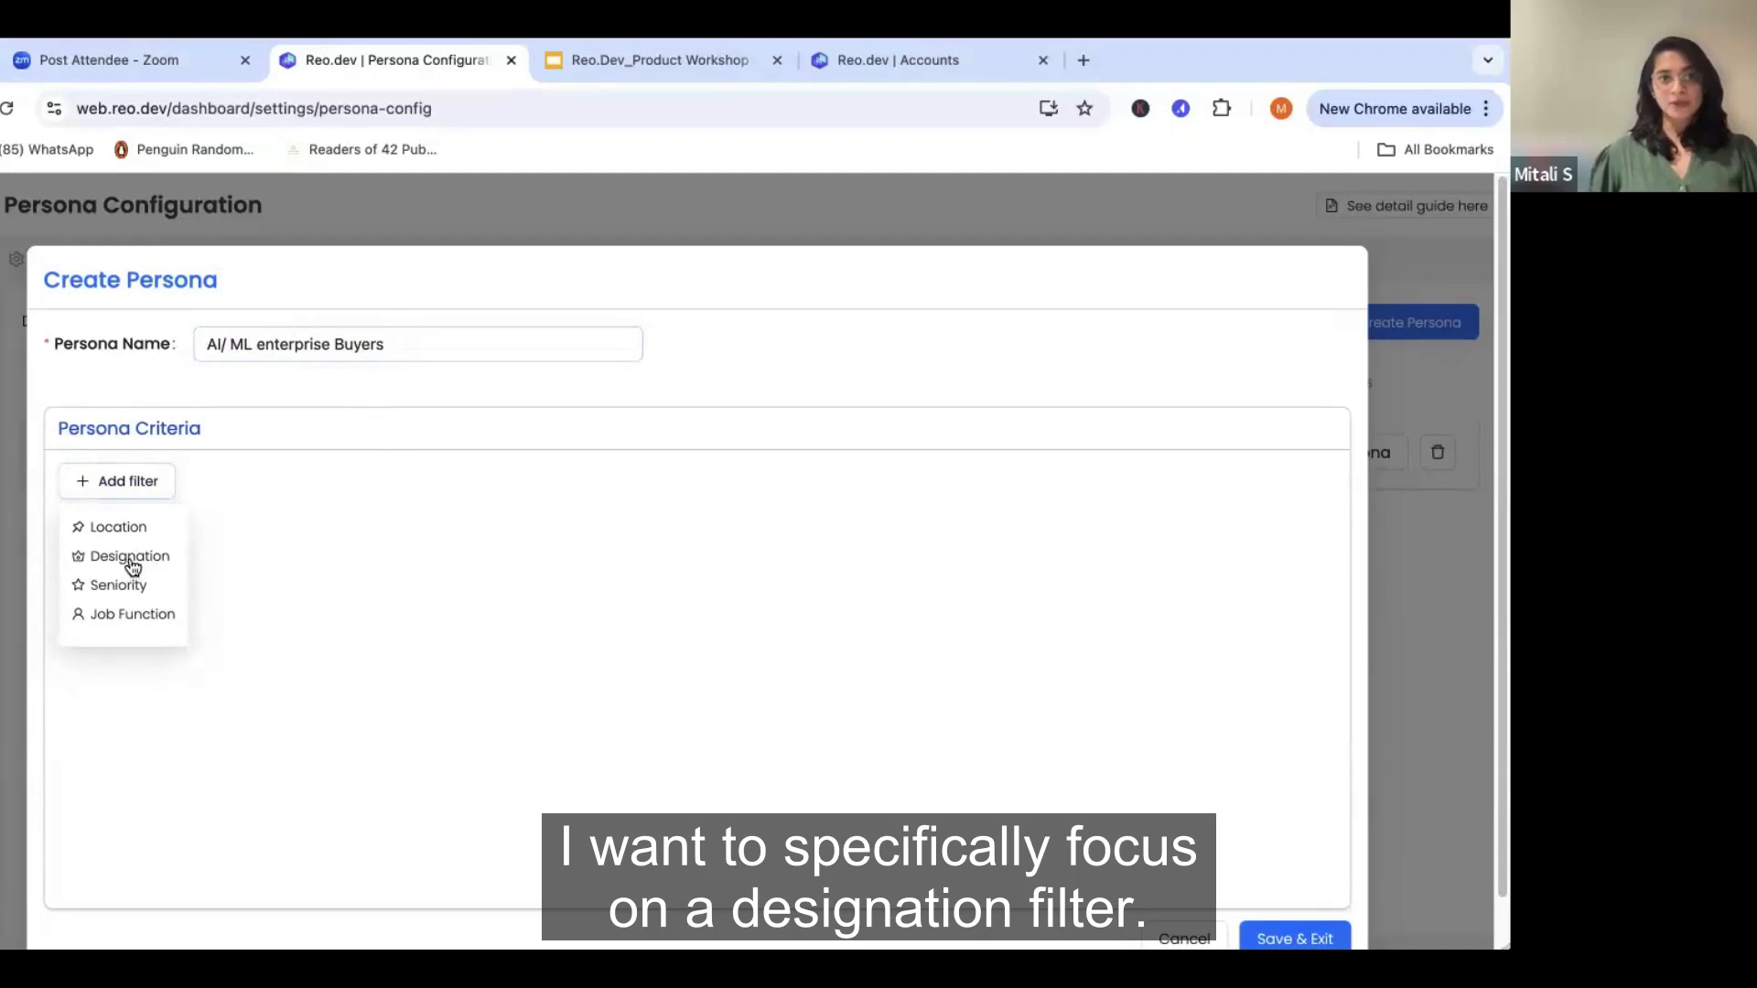
left_click(129, 560)
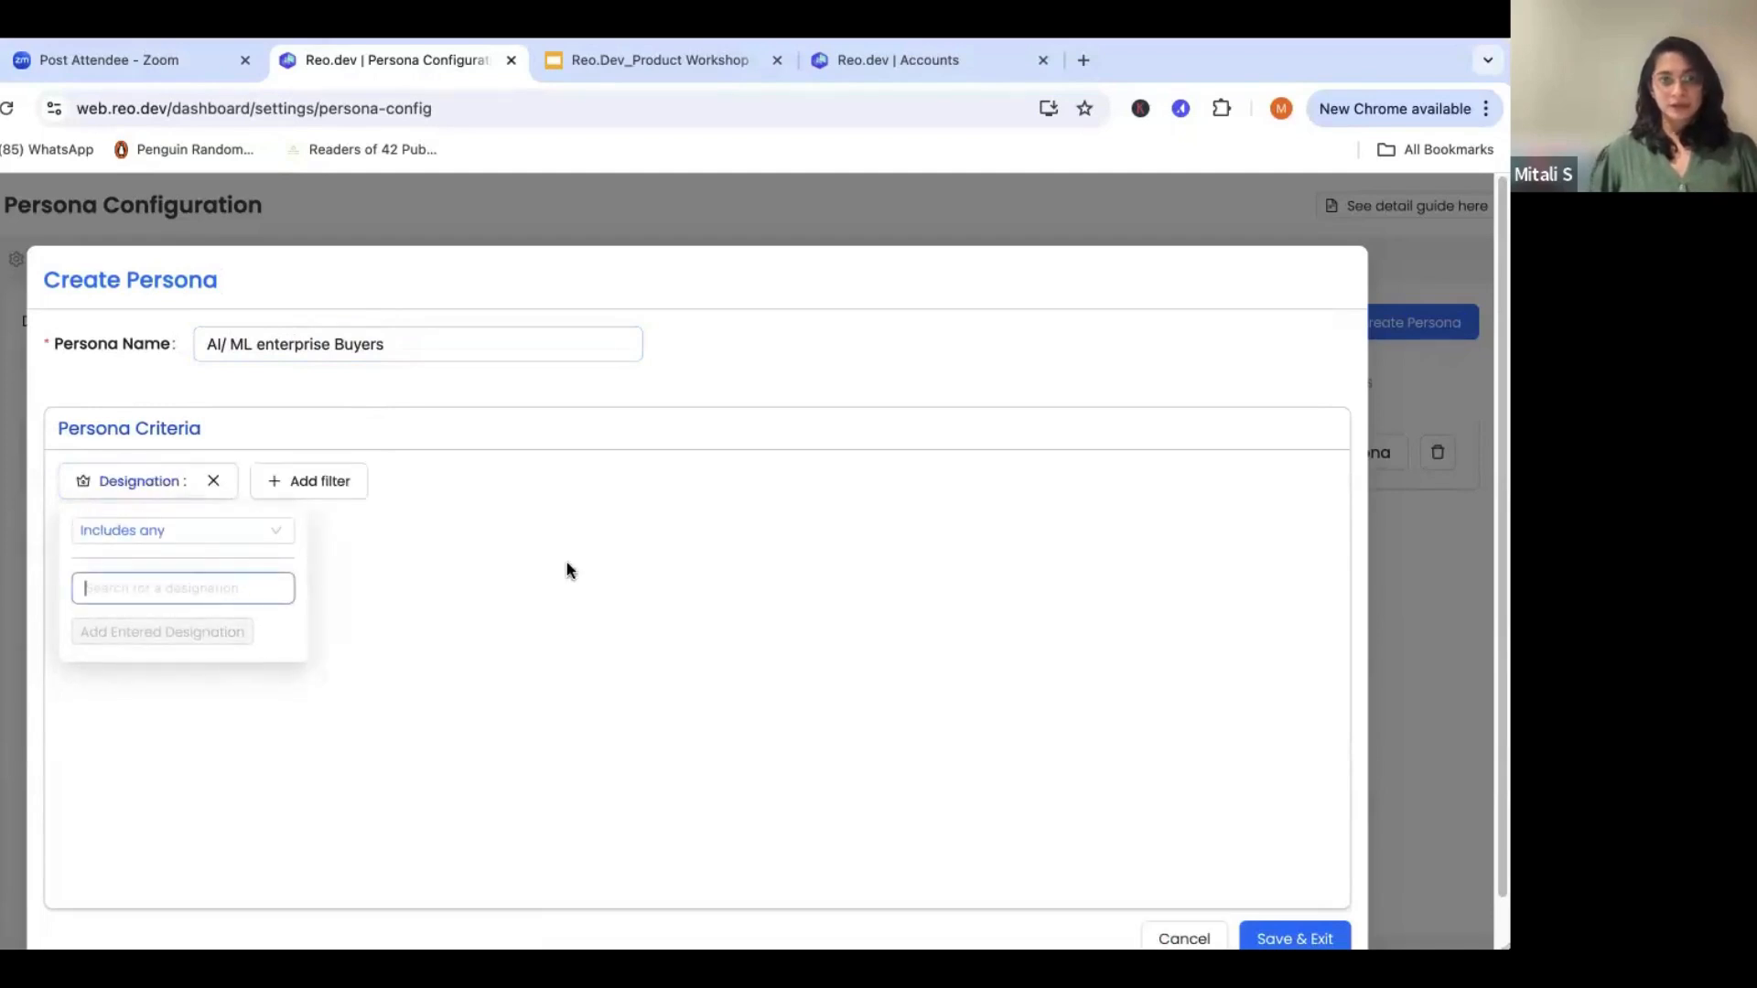
type("Data")
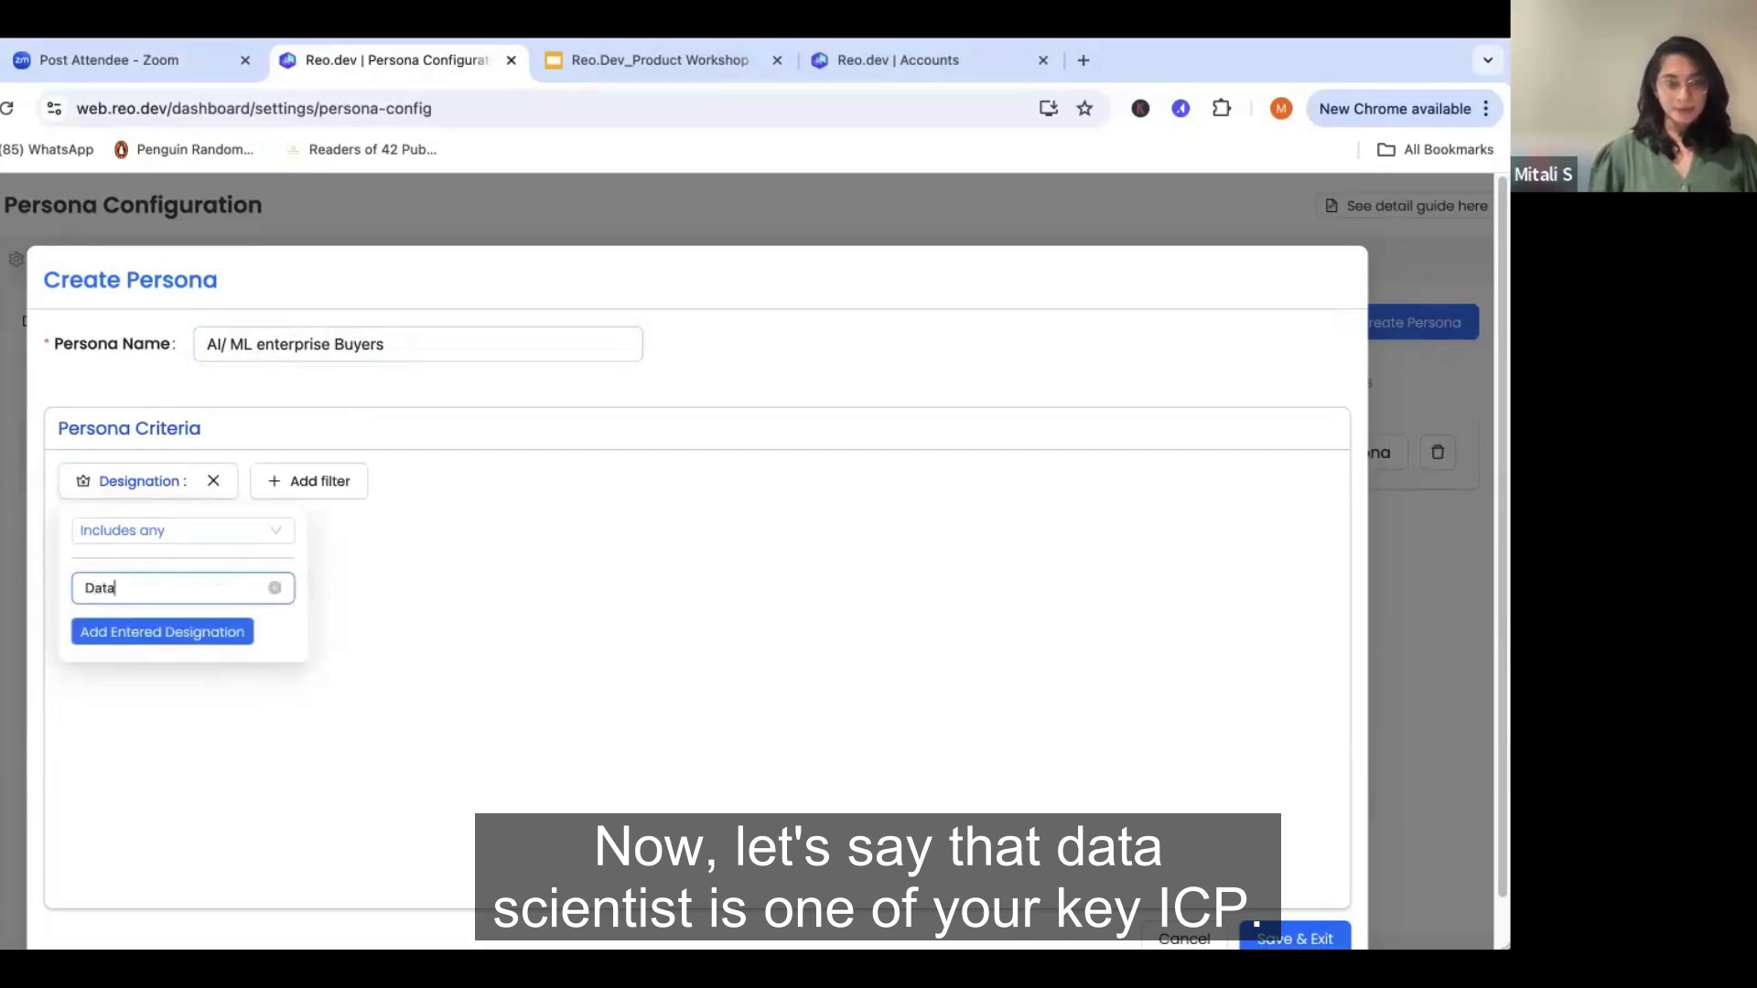
type(" scientist")
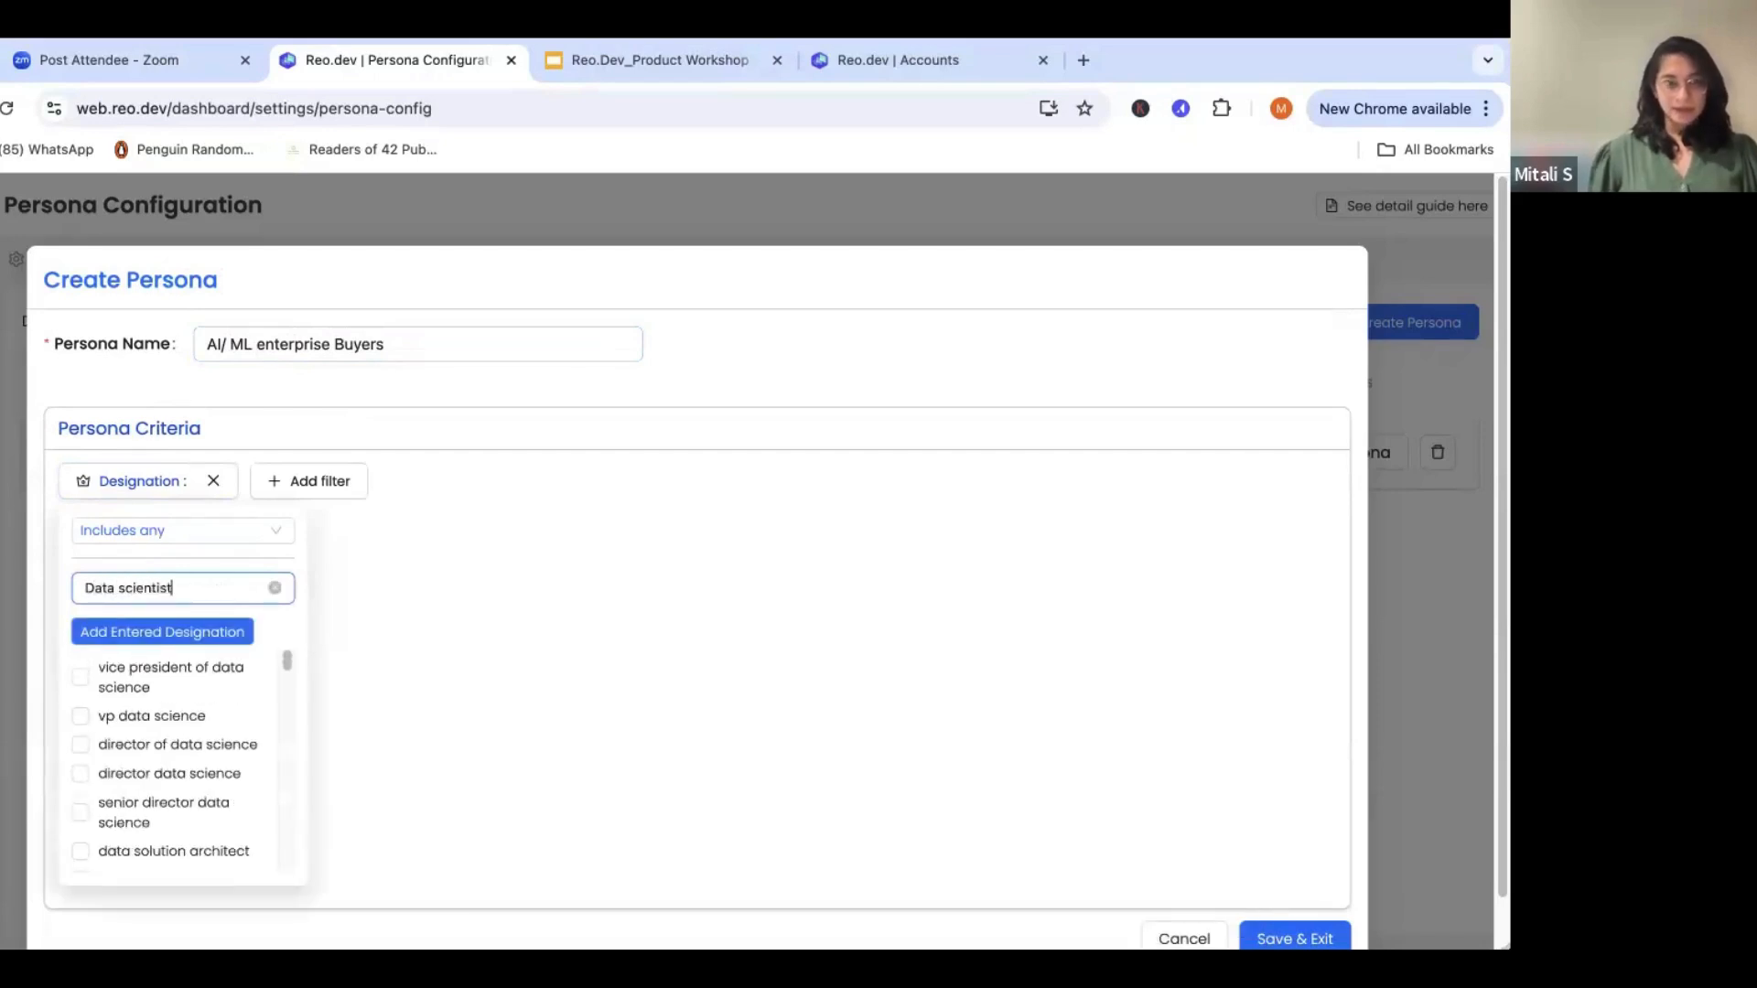
scroll(157, 762, "down", 2)
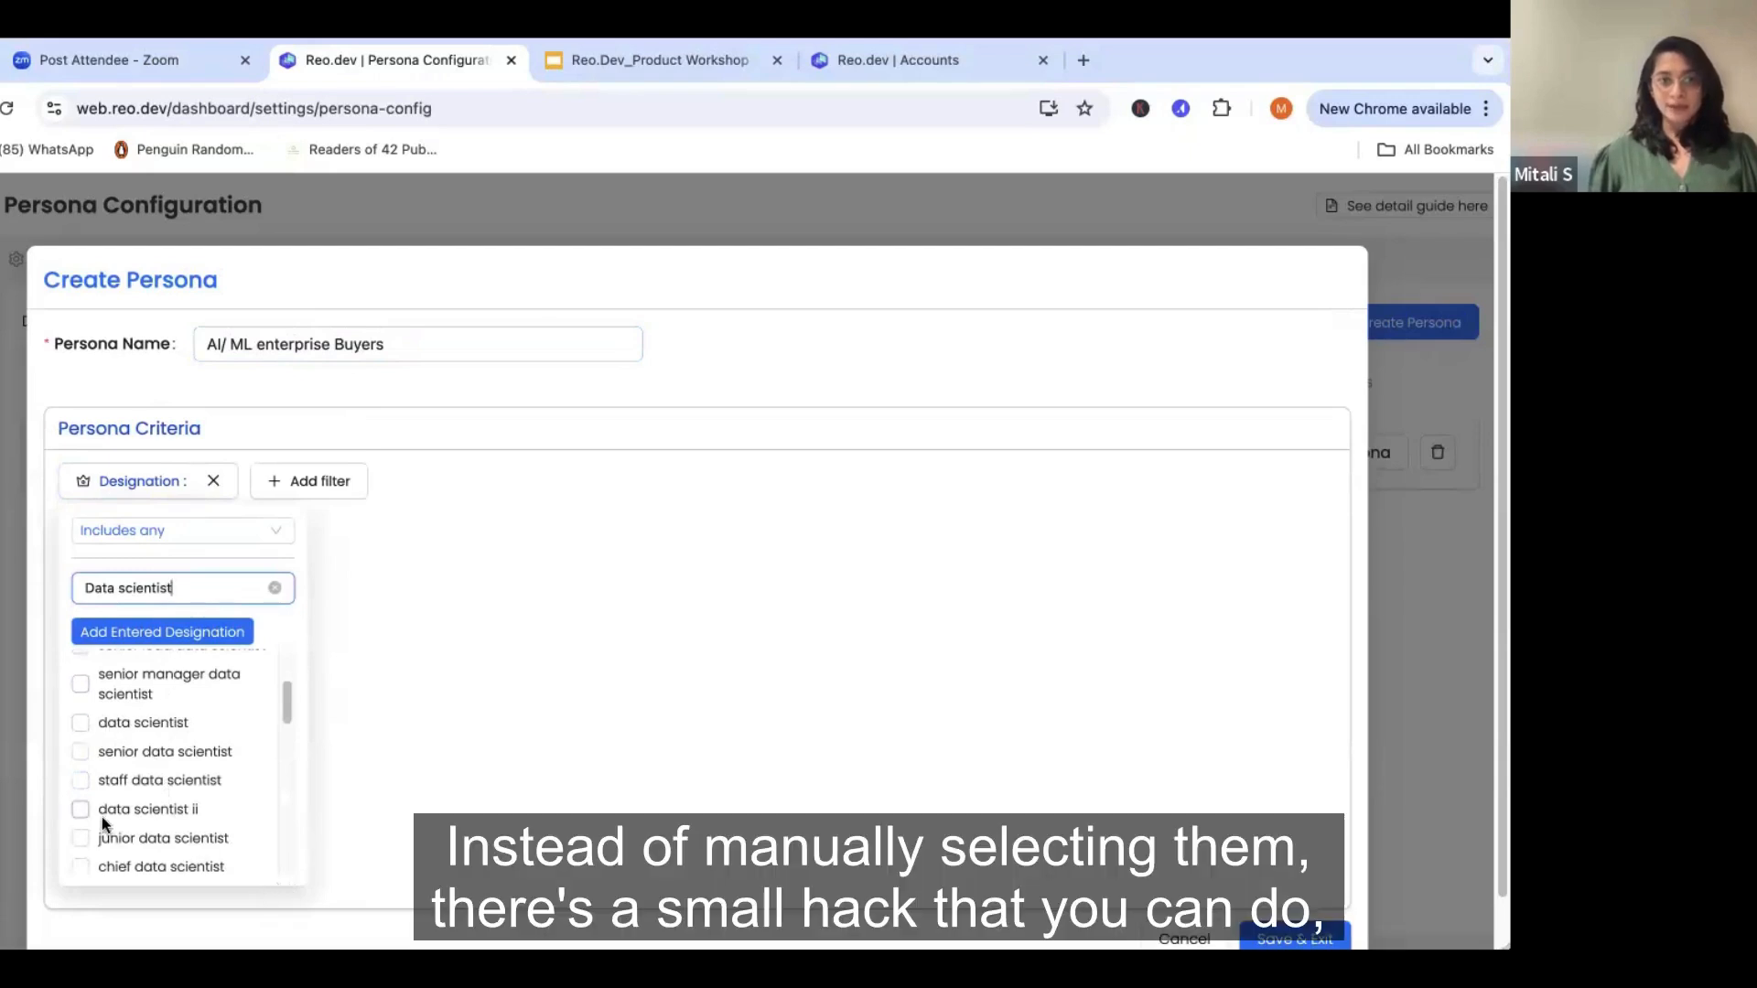
left_click(86, 588)
type("*")
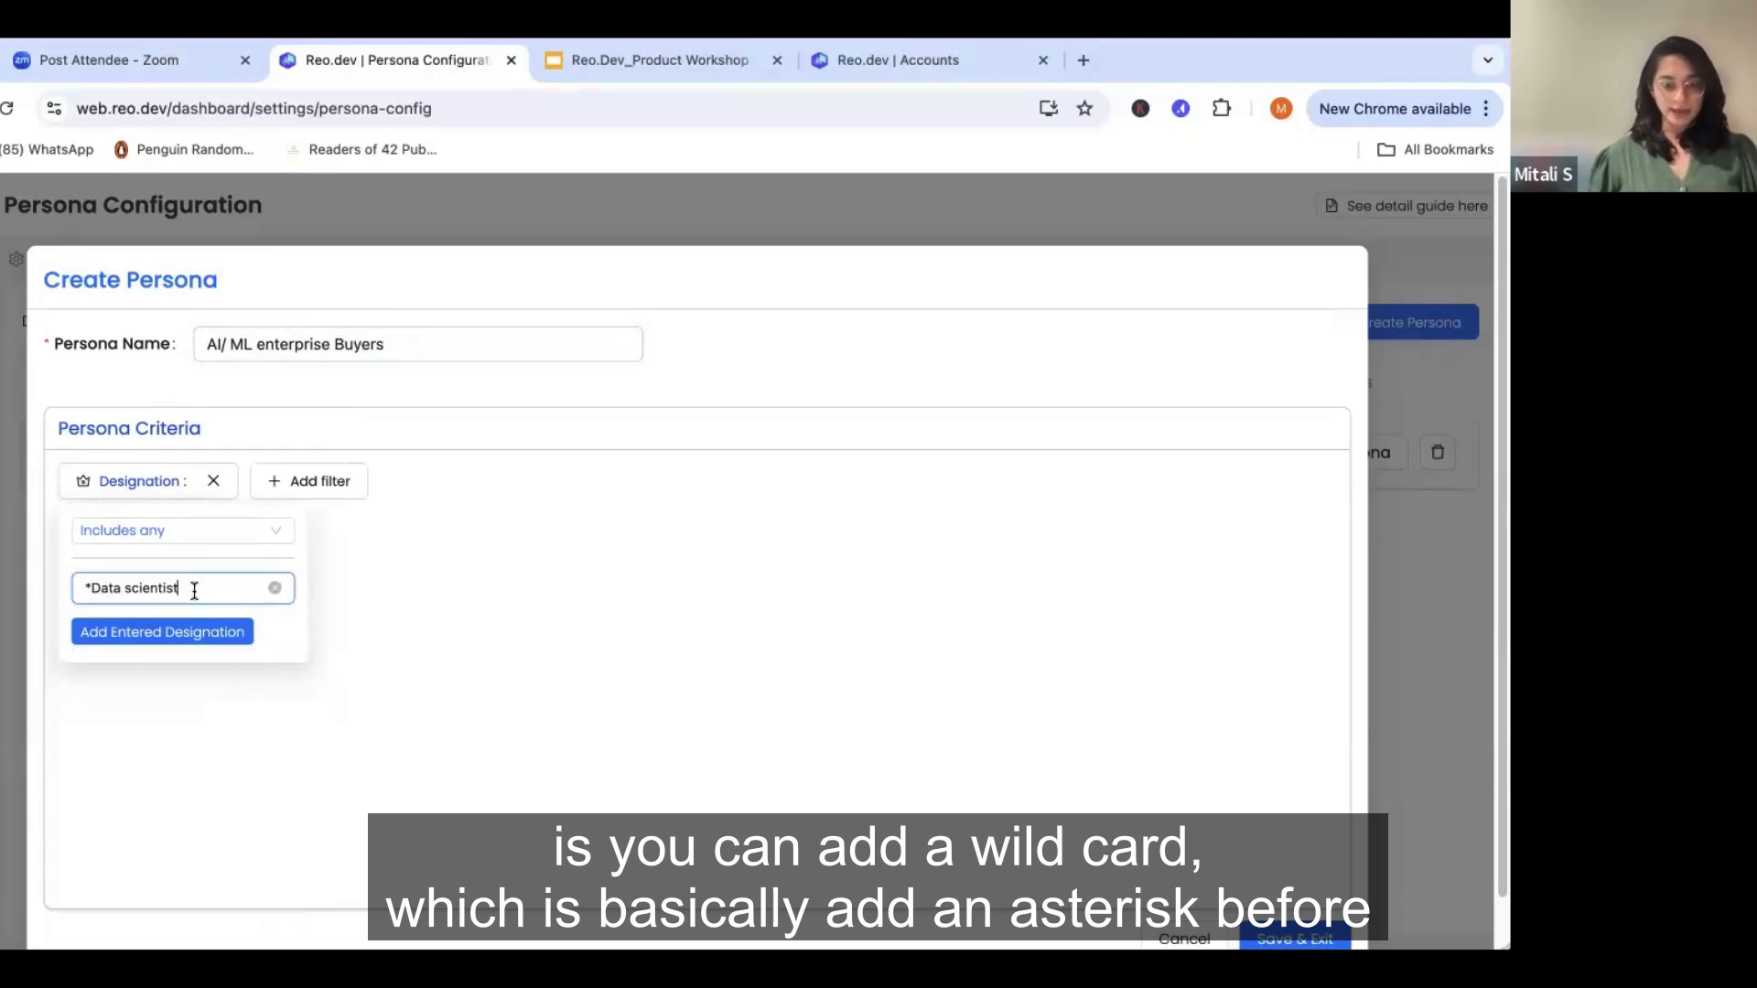
type("*")
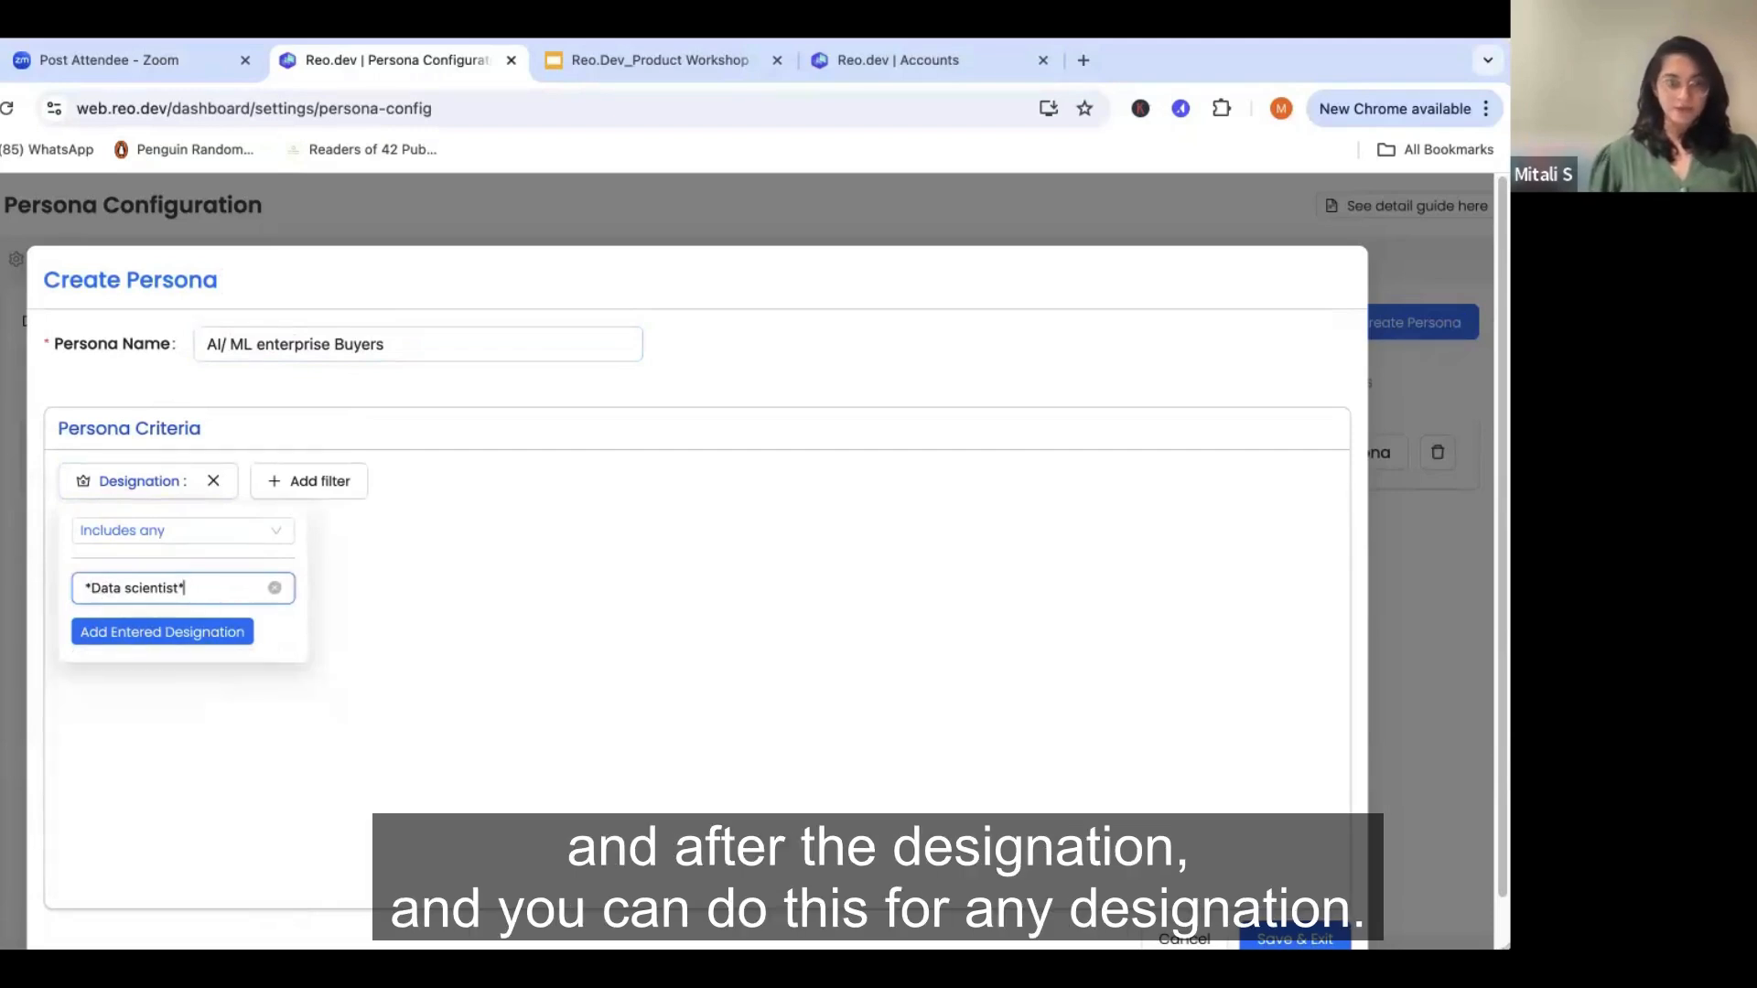
left_click(190, 632)
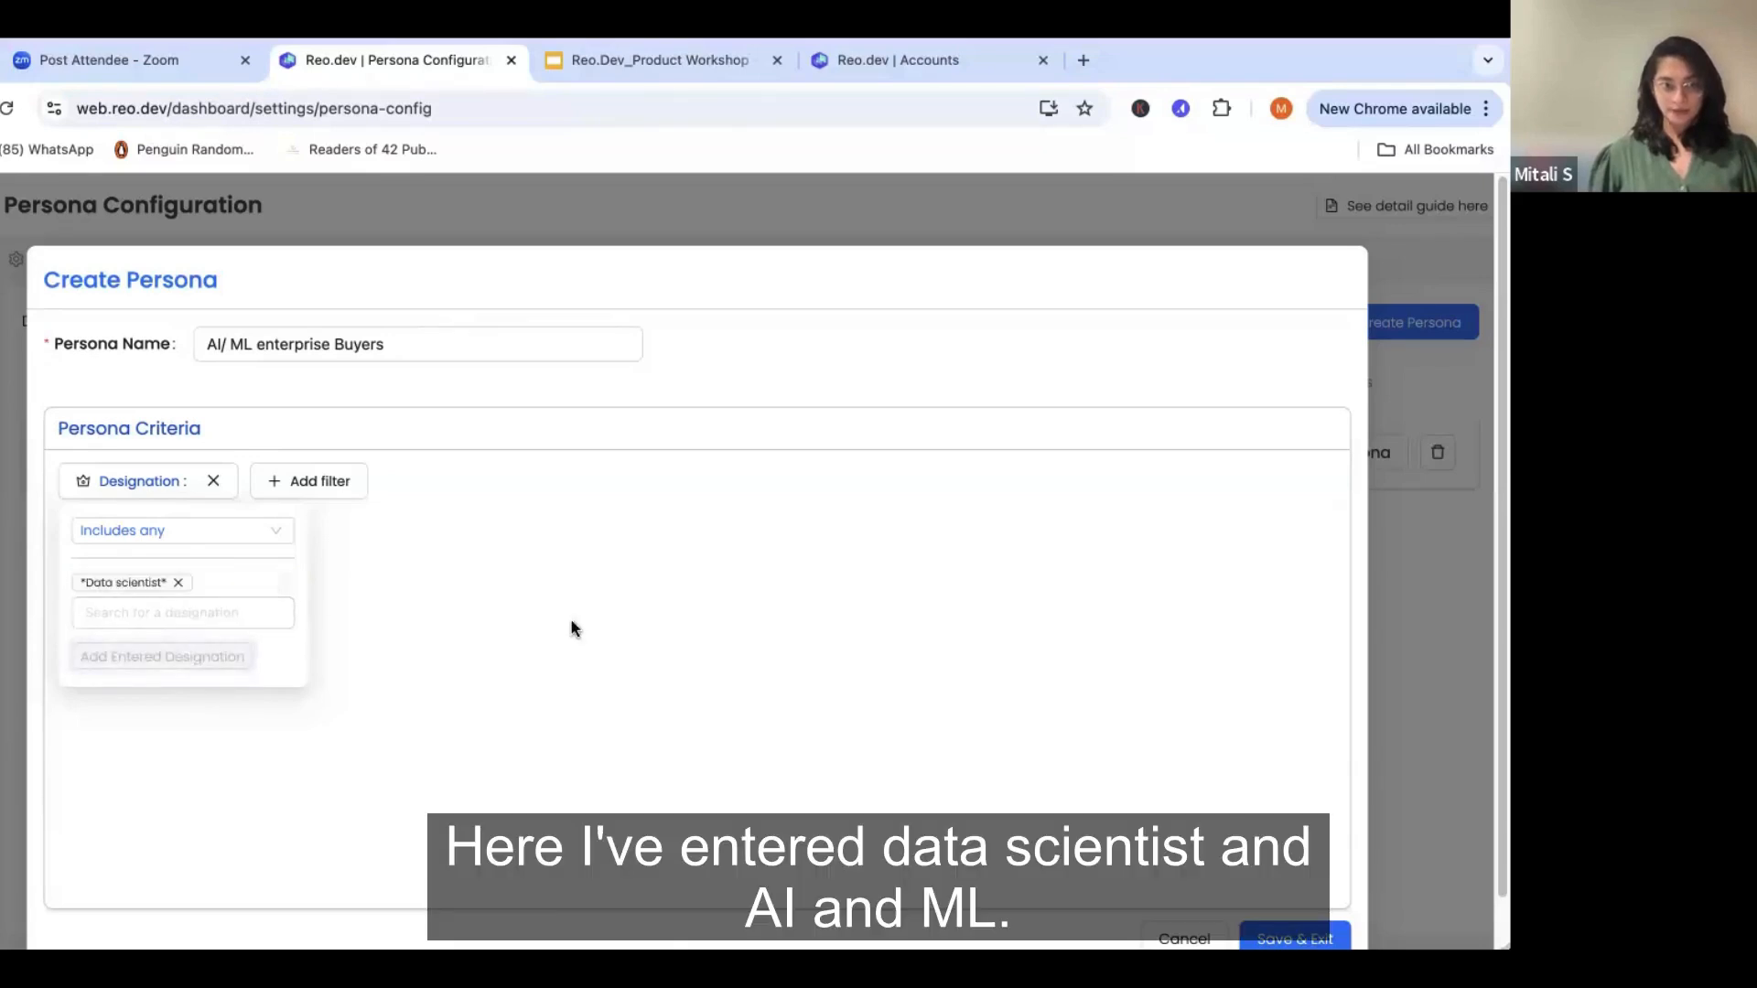
- Add the wildcard title "*AI/ML*" to the persona's Designation filter
left_click(159, 609)
type("*")
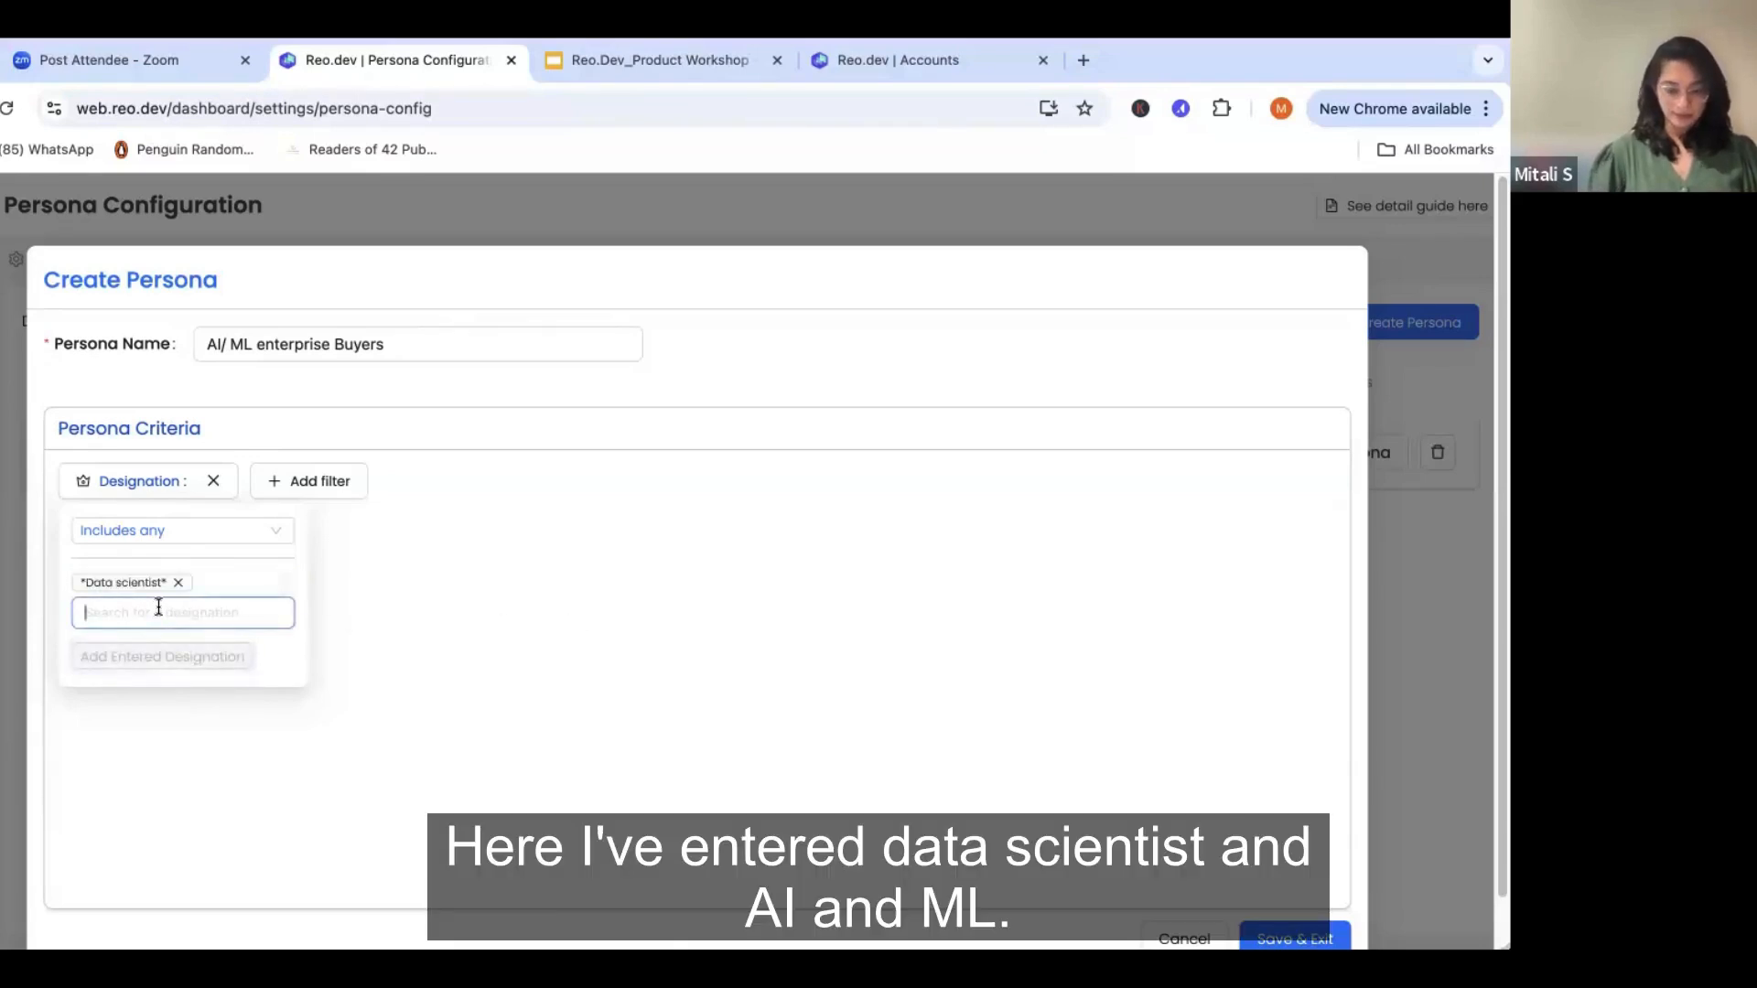
type("AI/ML")
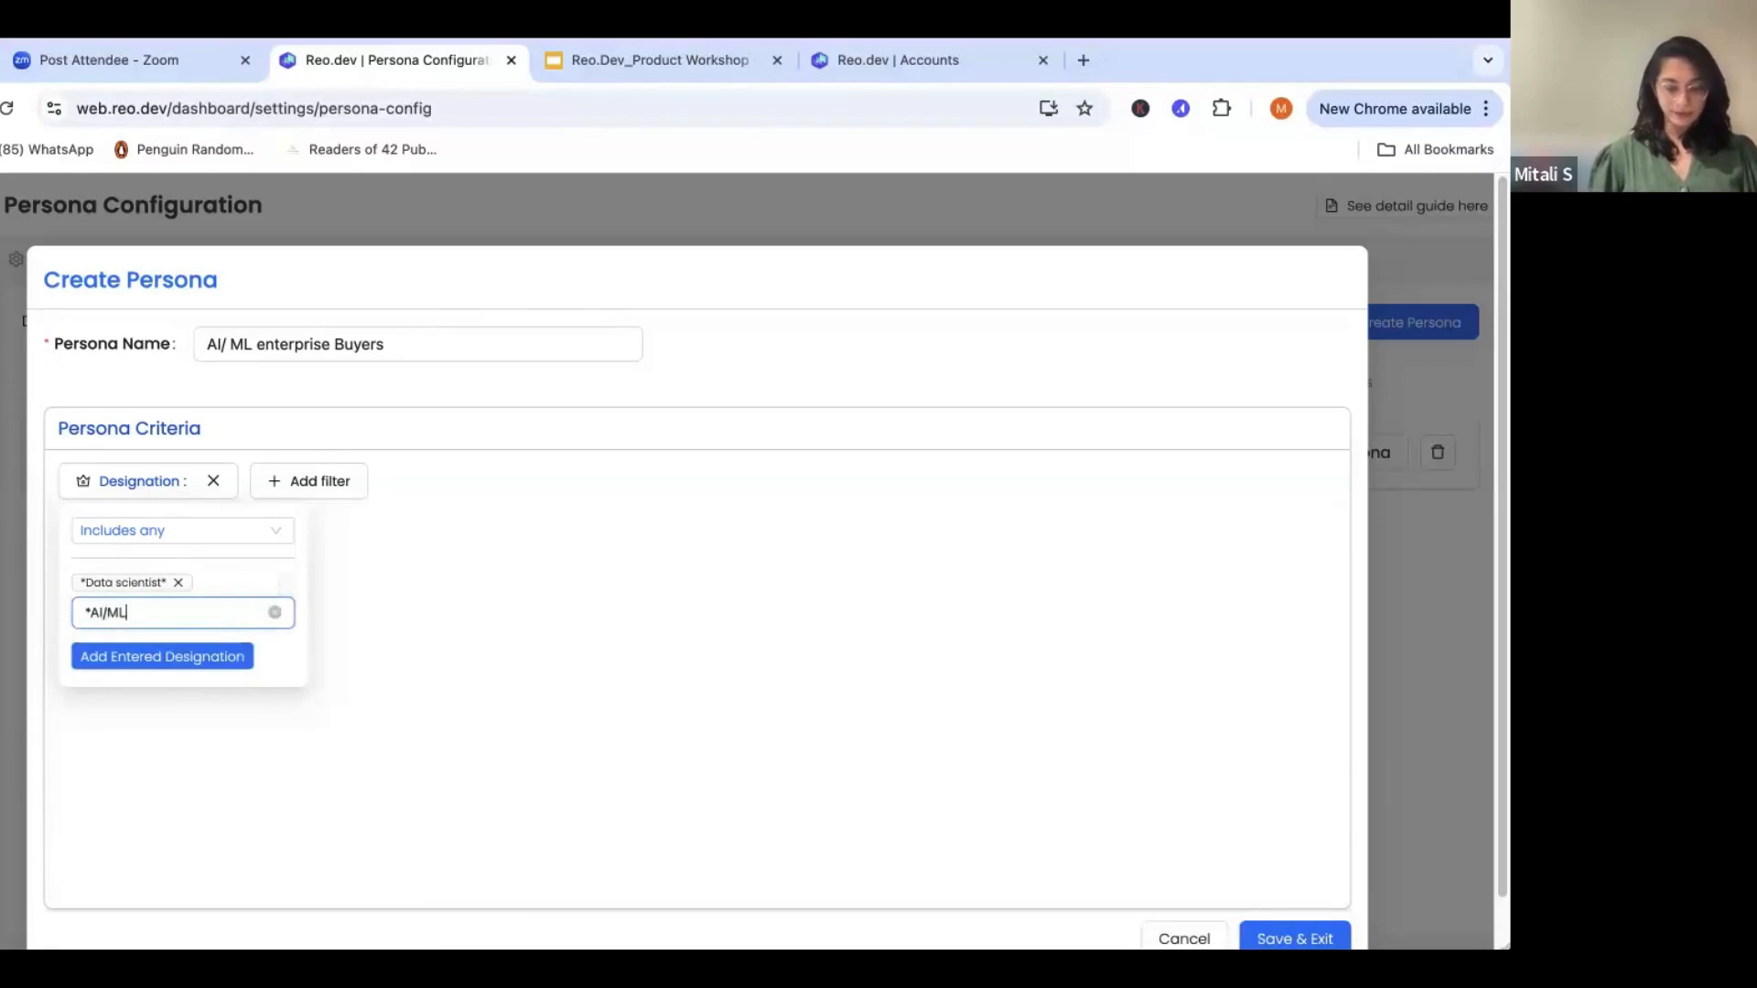
type("*")
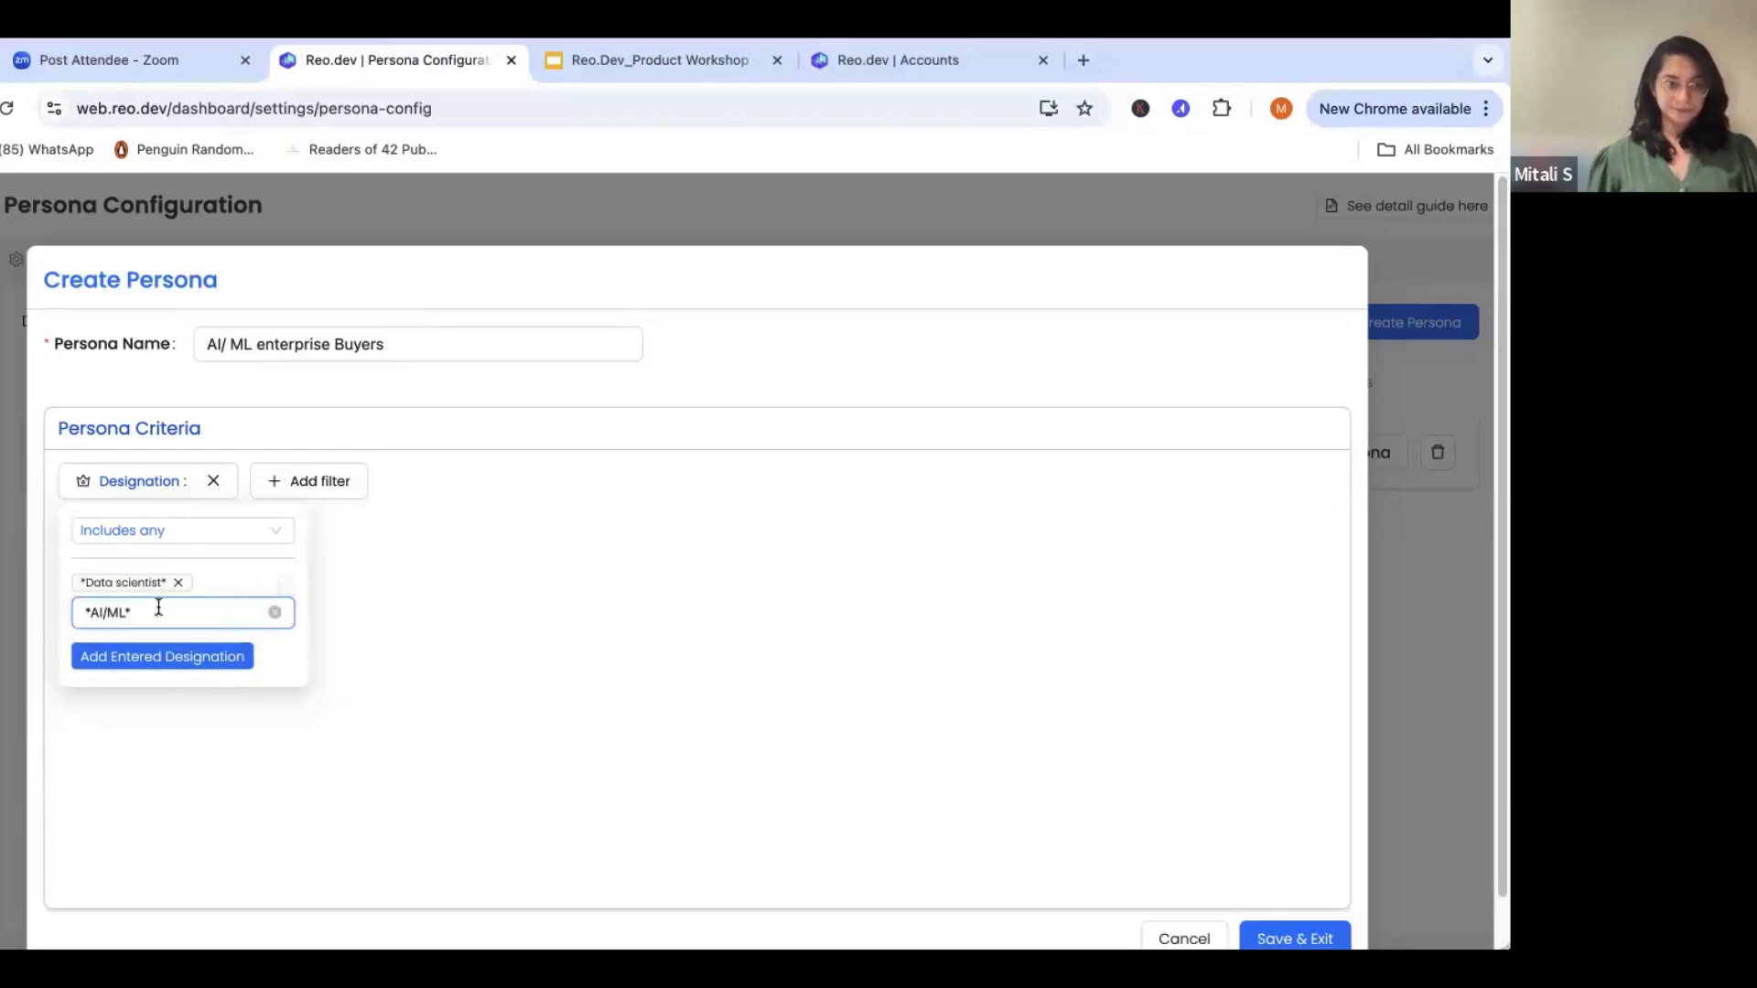
left_click(151, 659)
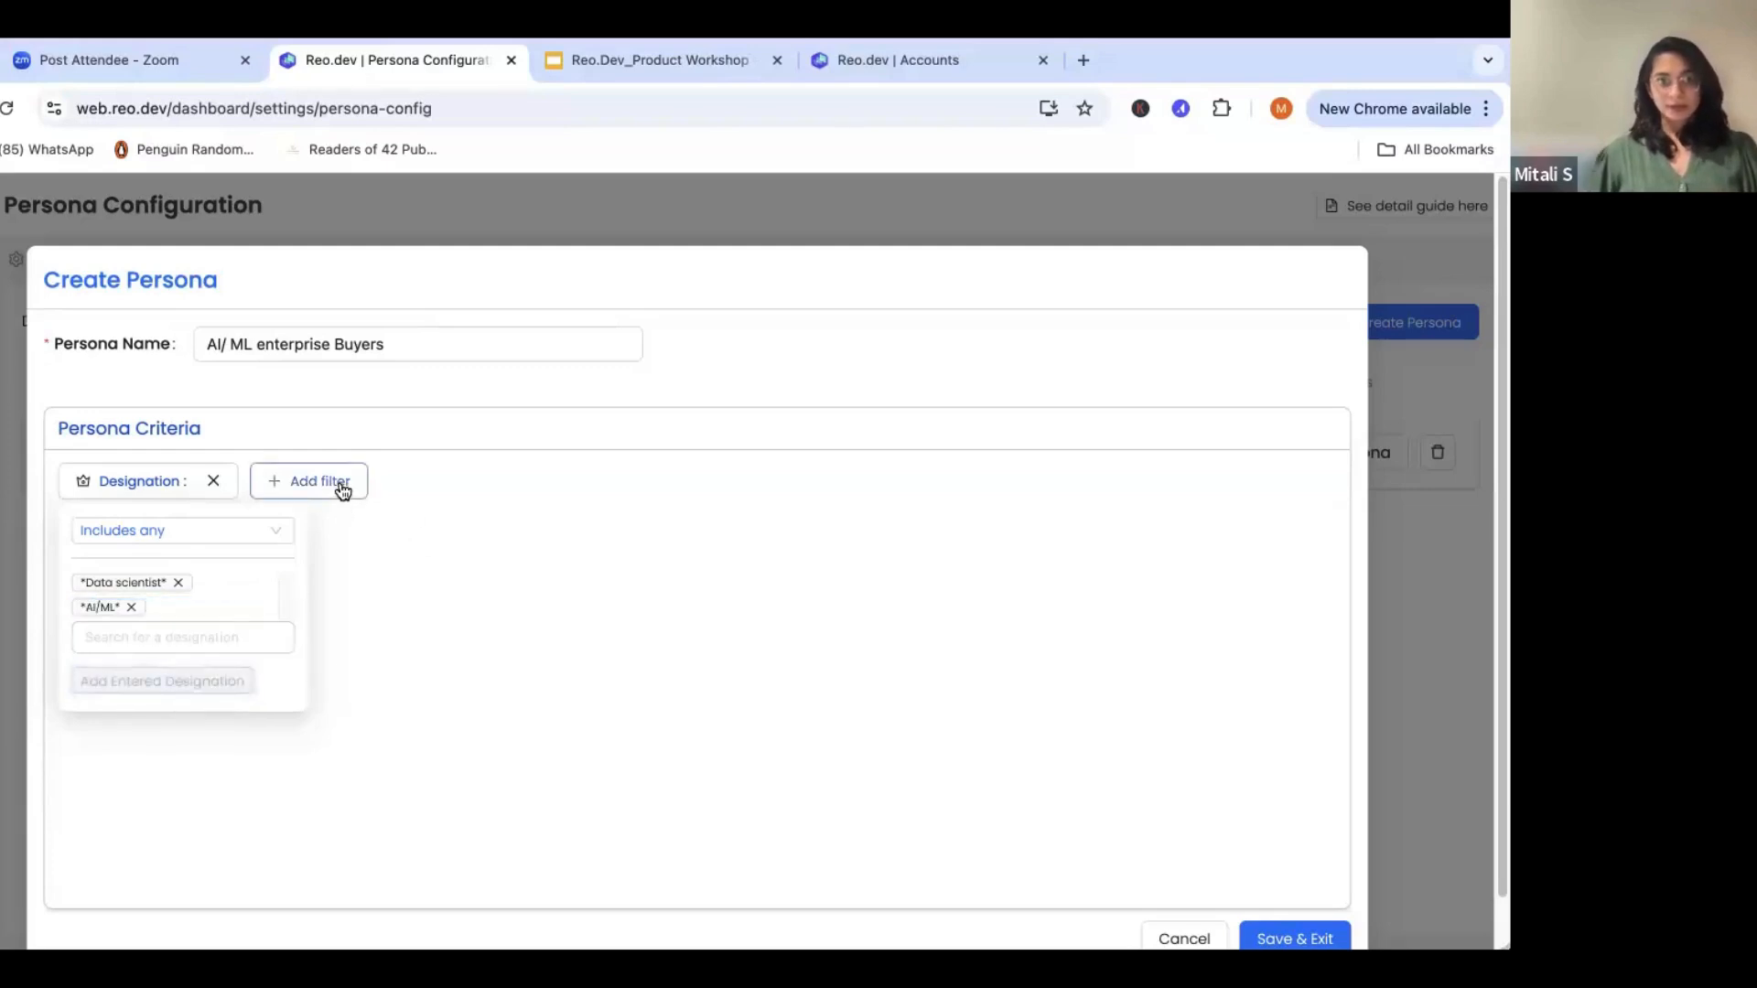
left_click(354, 561)
- Add a Seniority filter to the persona that includes Founder, CXO, Partner, Head, VP and Director
left_click(423, 484)
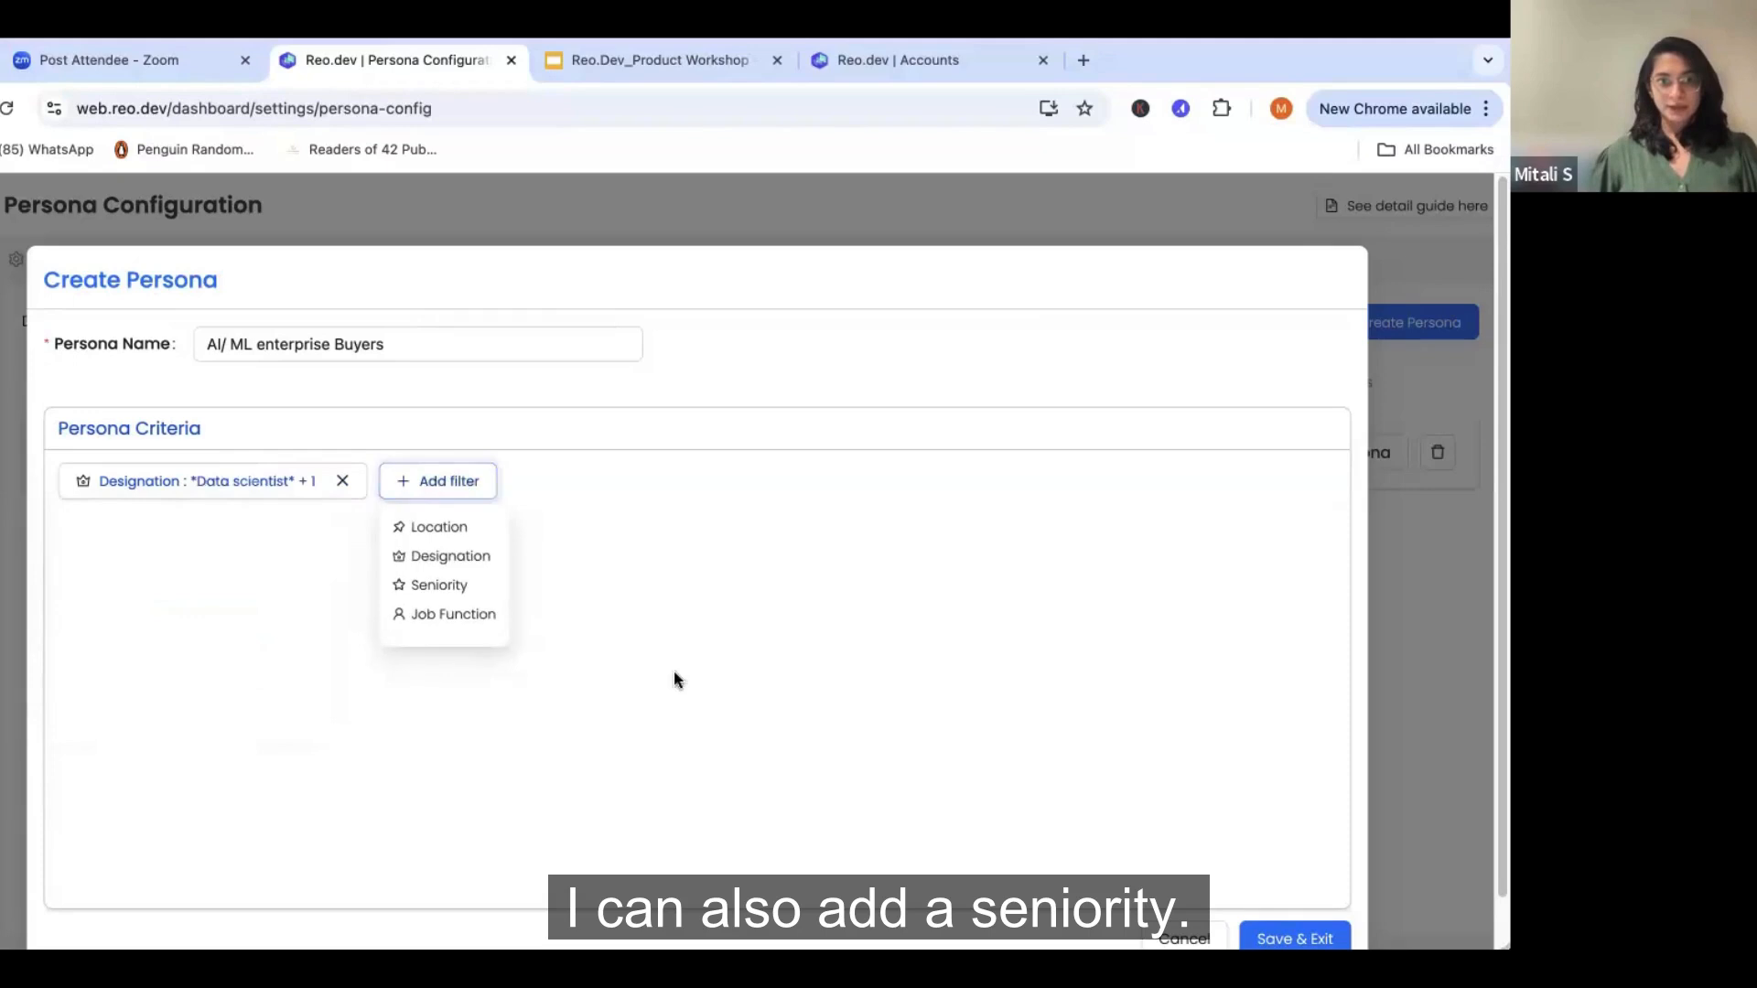
left_click(441, 585)
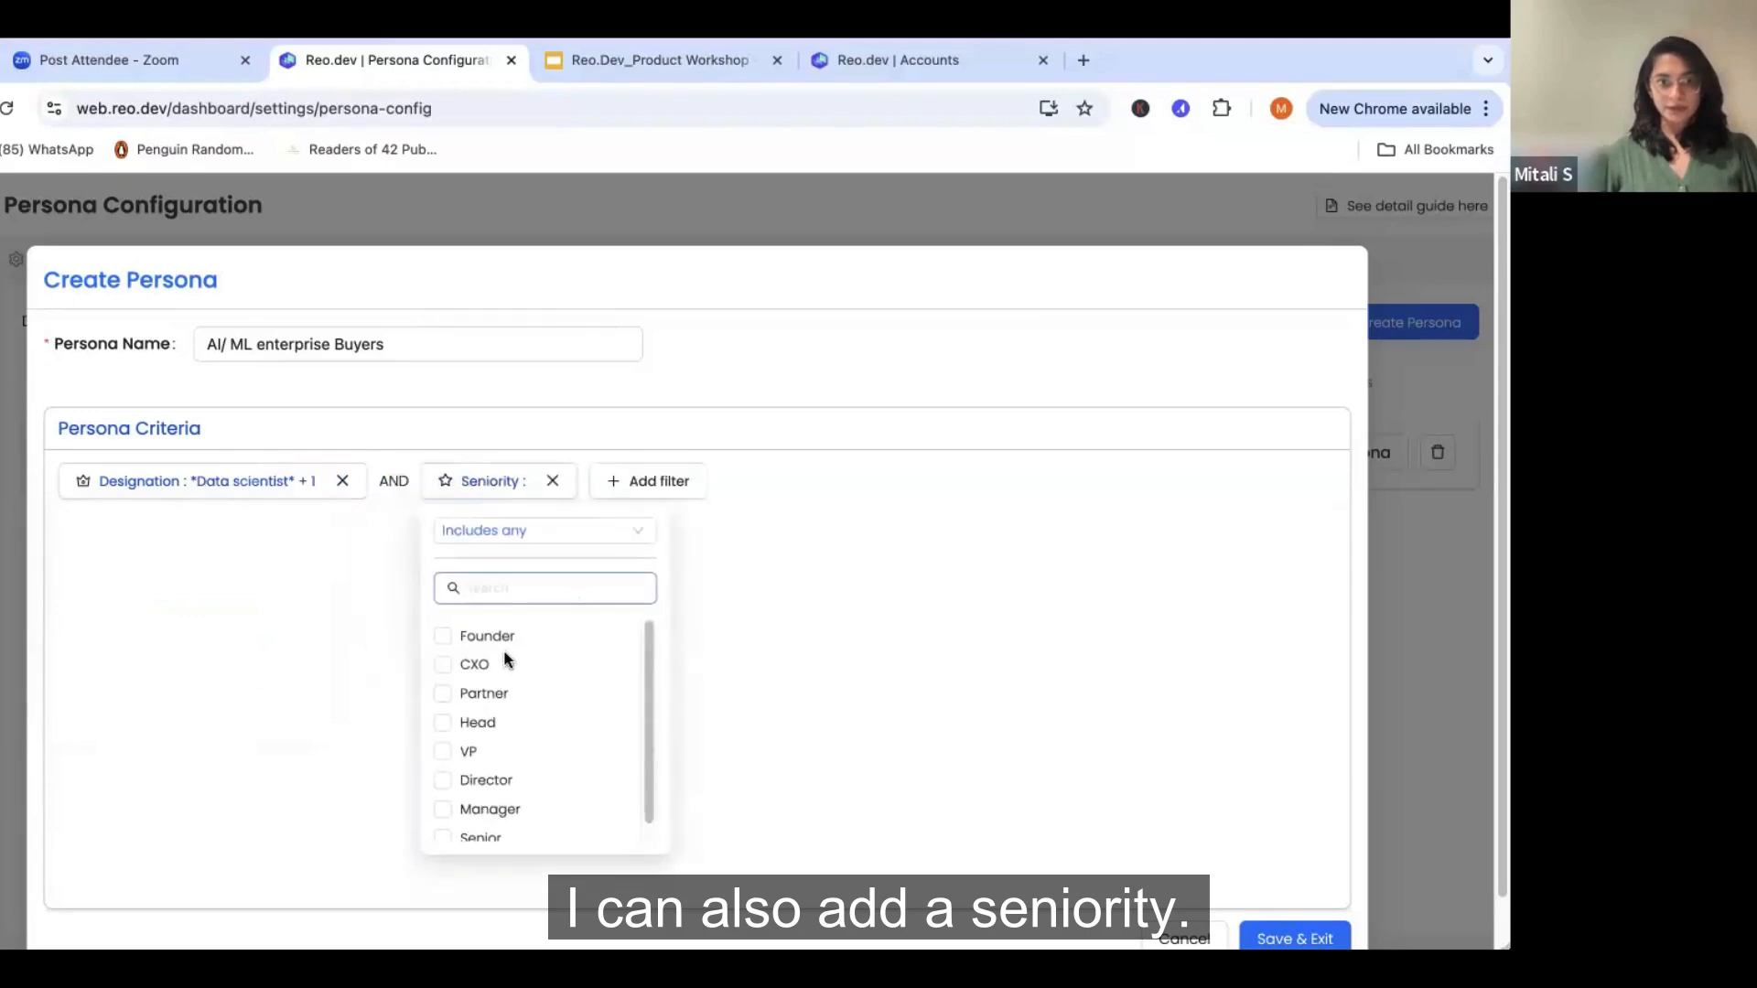
left_click(488, 648)
left_click(462, 668)
left_click(459, 692)
left_click(463, 722)
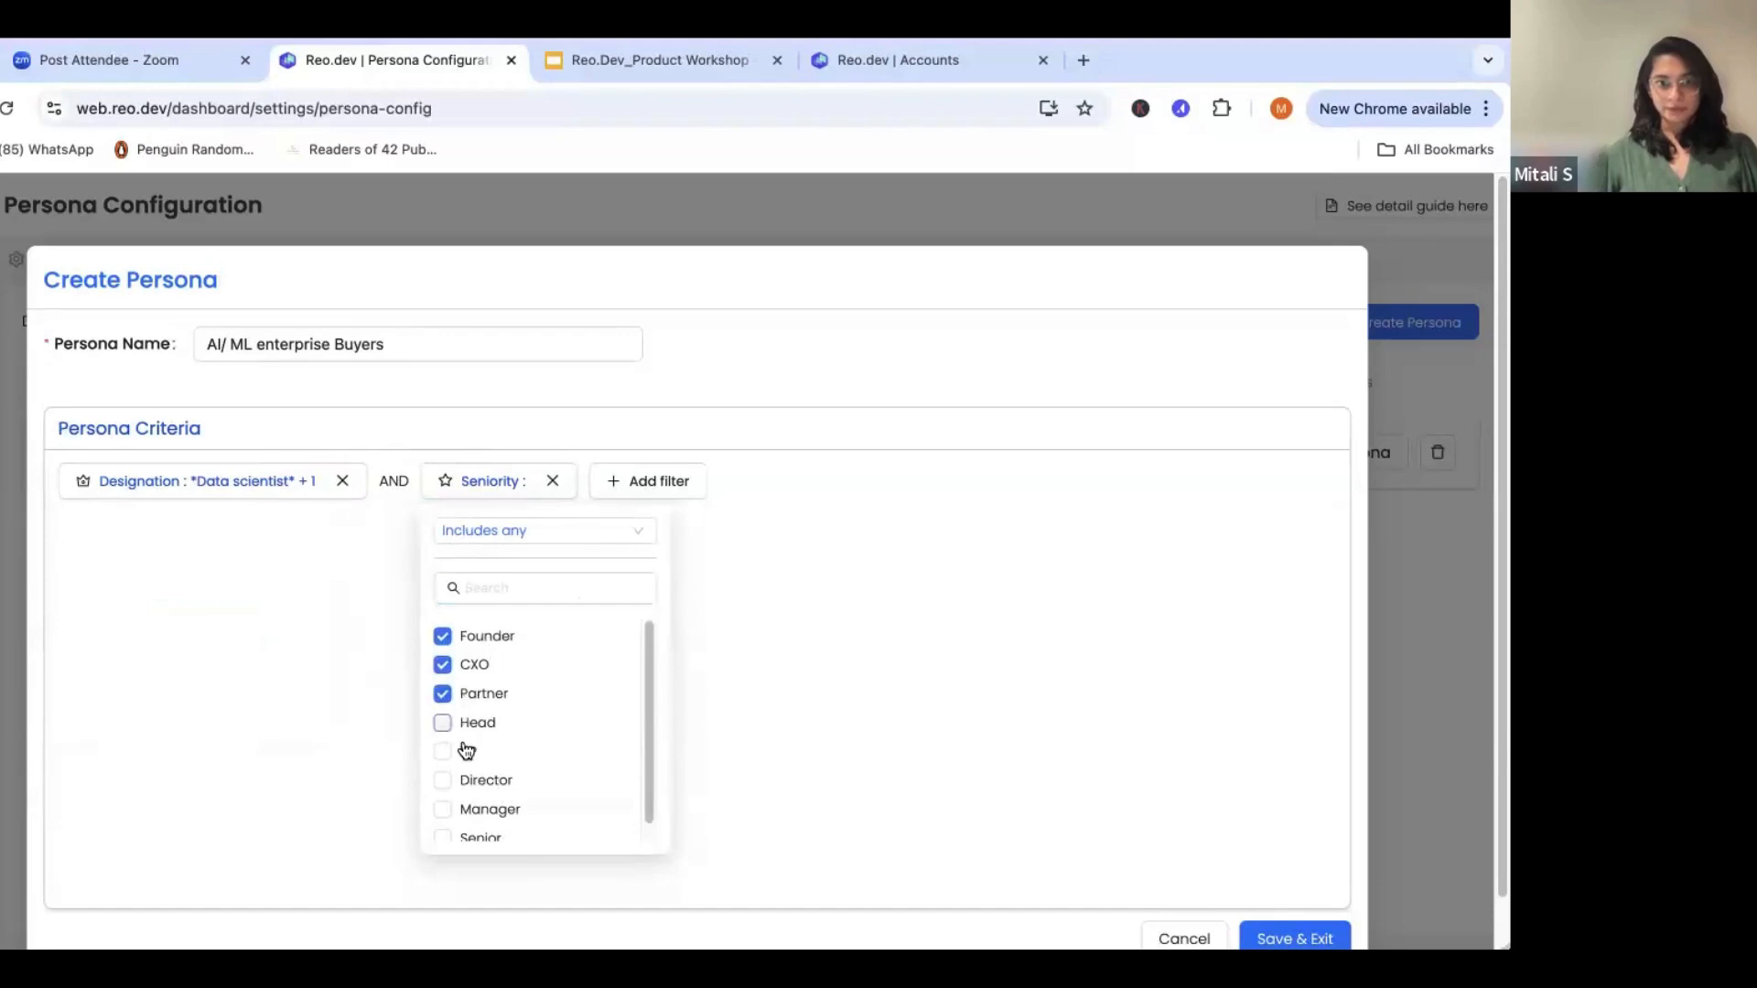
left_click(466, 752)
left_click(486, 783)
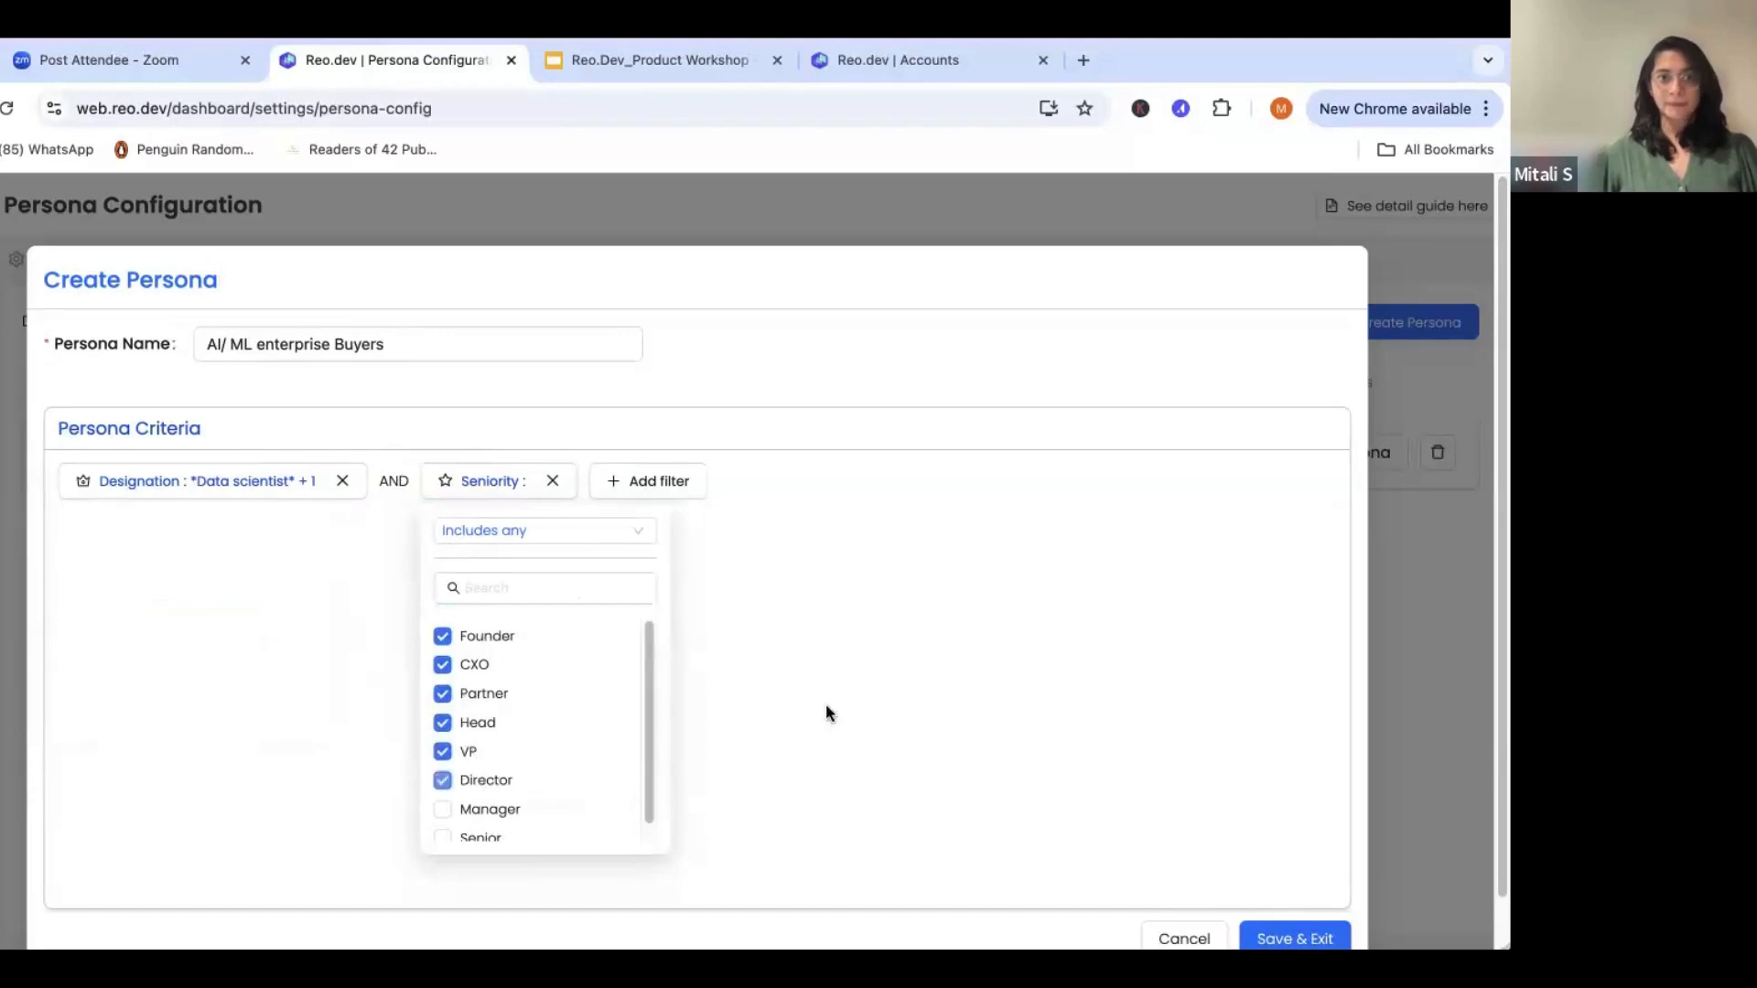
left_click(826, 705)
- Save the "AI/ ML enterprise Buyers" persona and dismiss the confirmation
scroll(1190, 393, "down", 1)
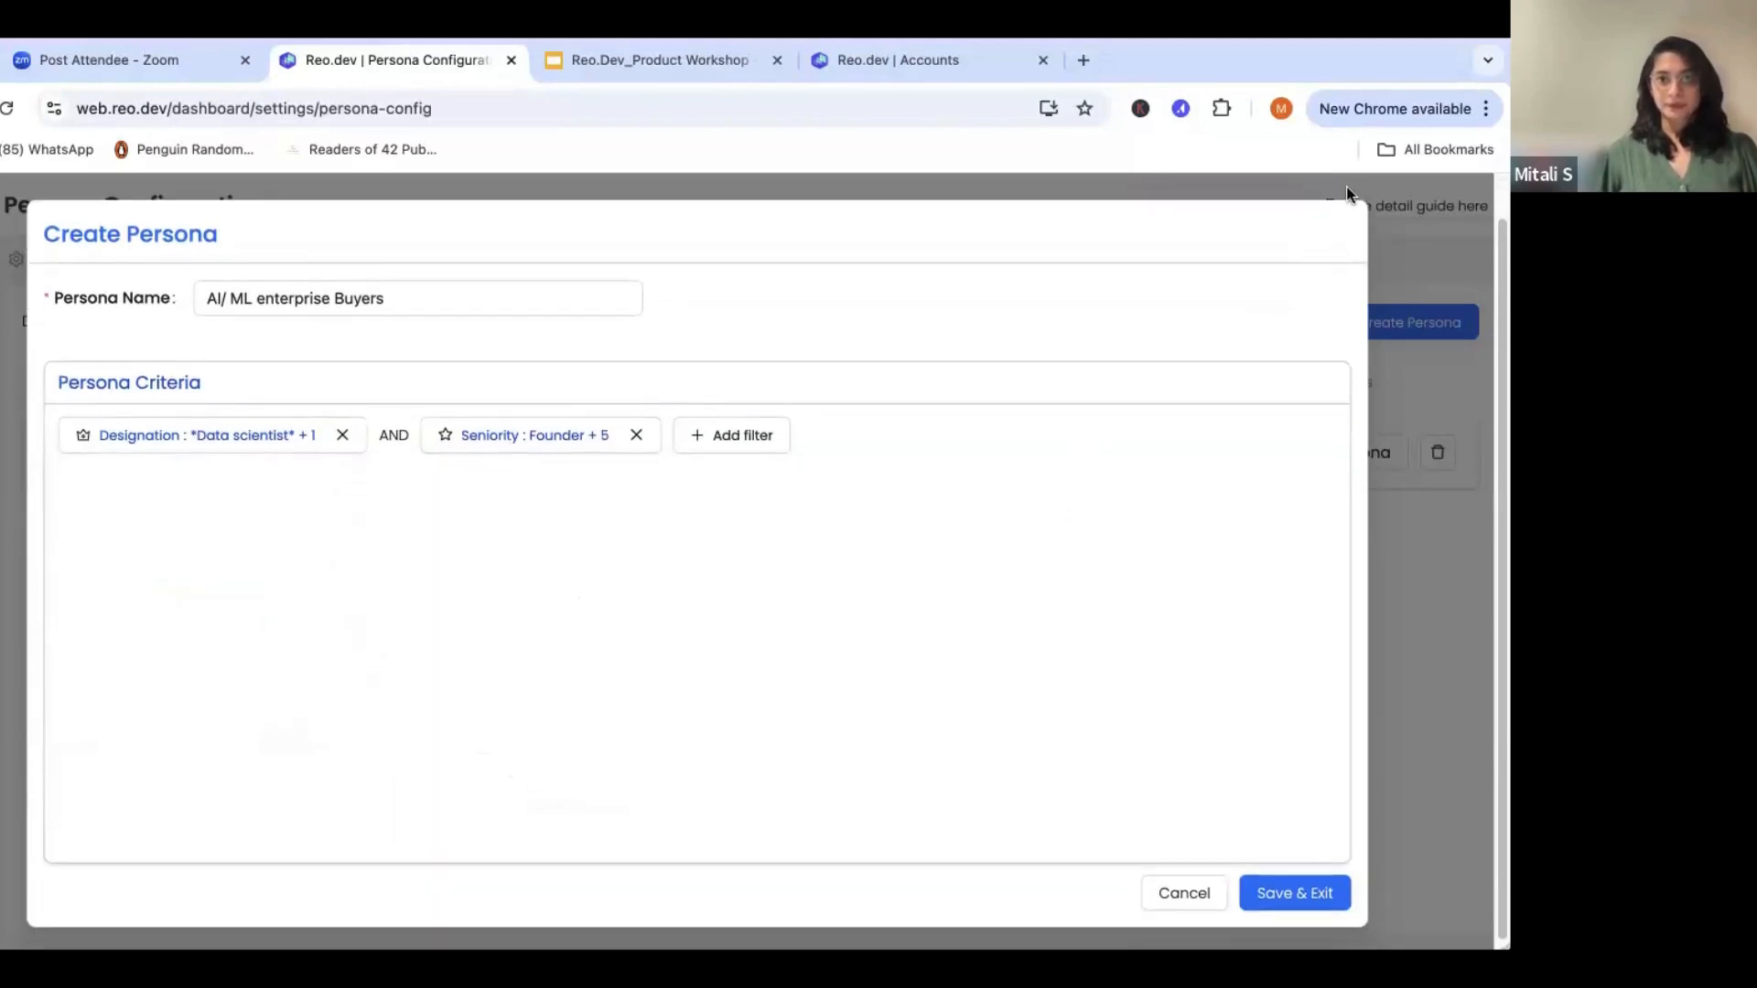
left_click(1319, 902)
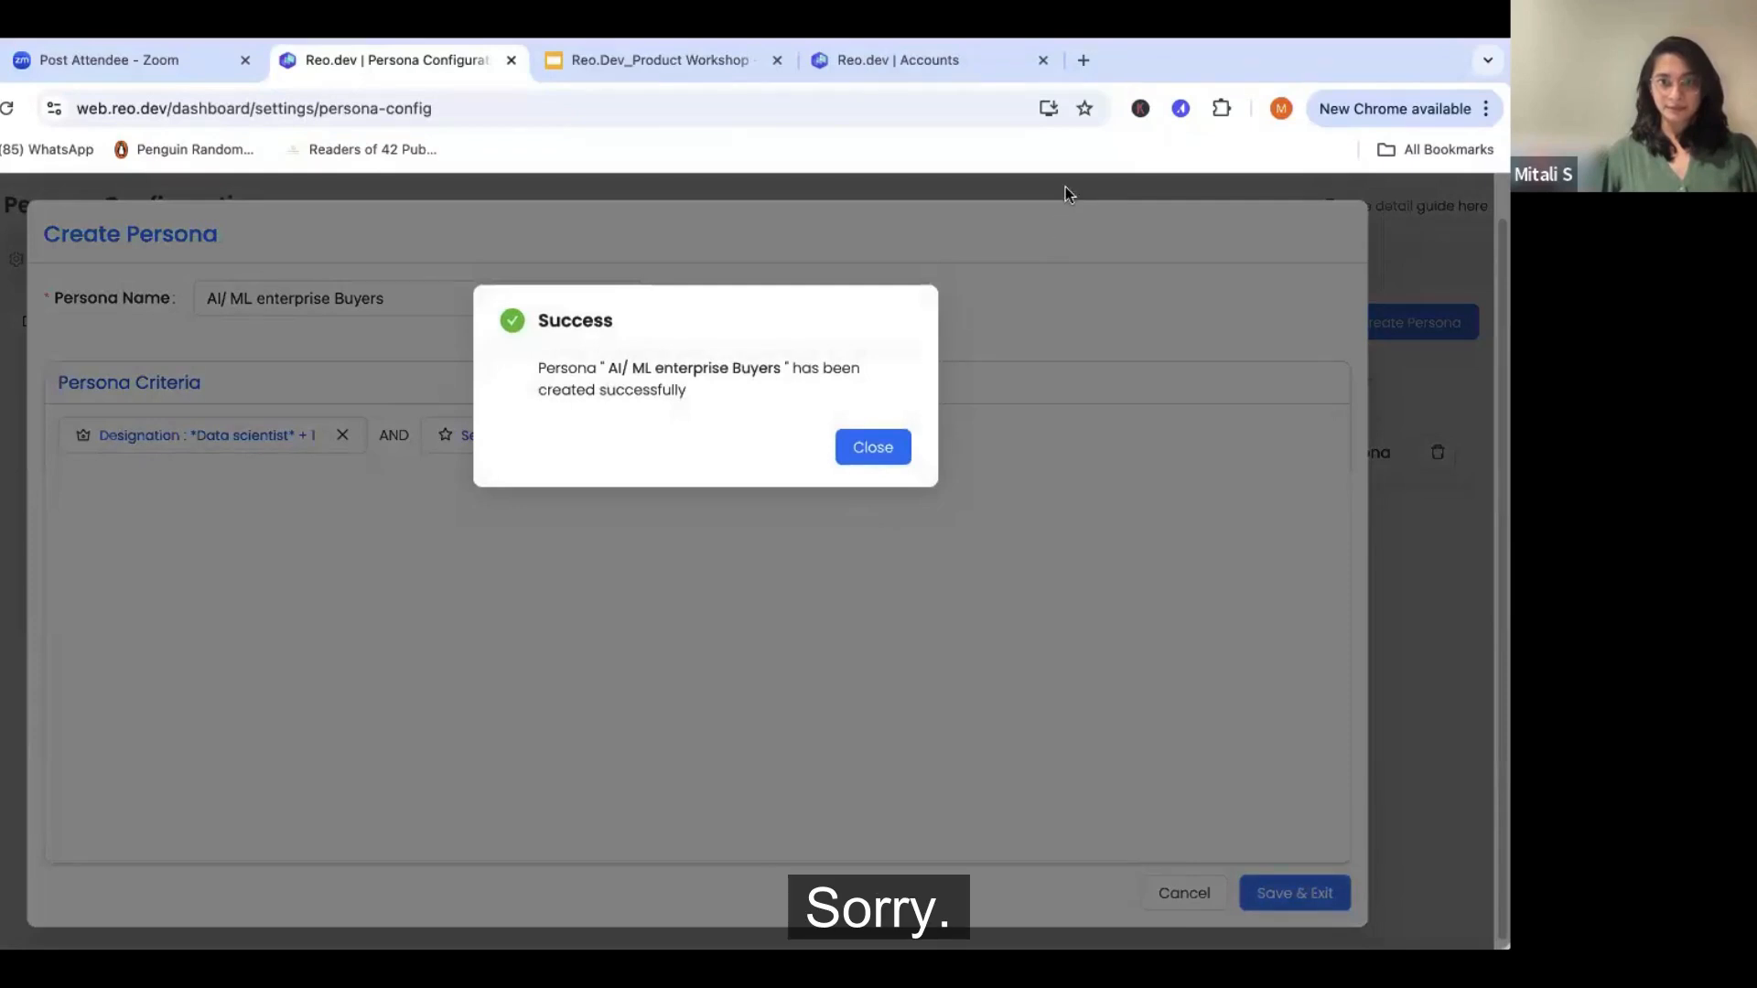
left_click(872, 448)
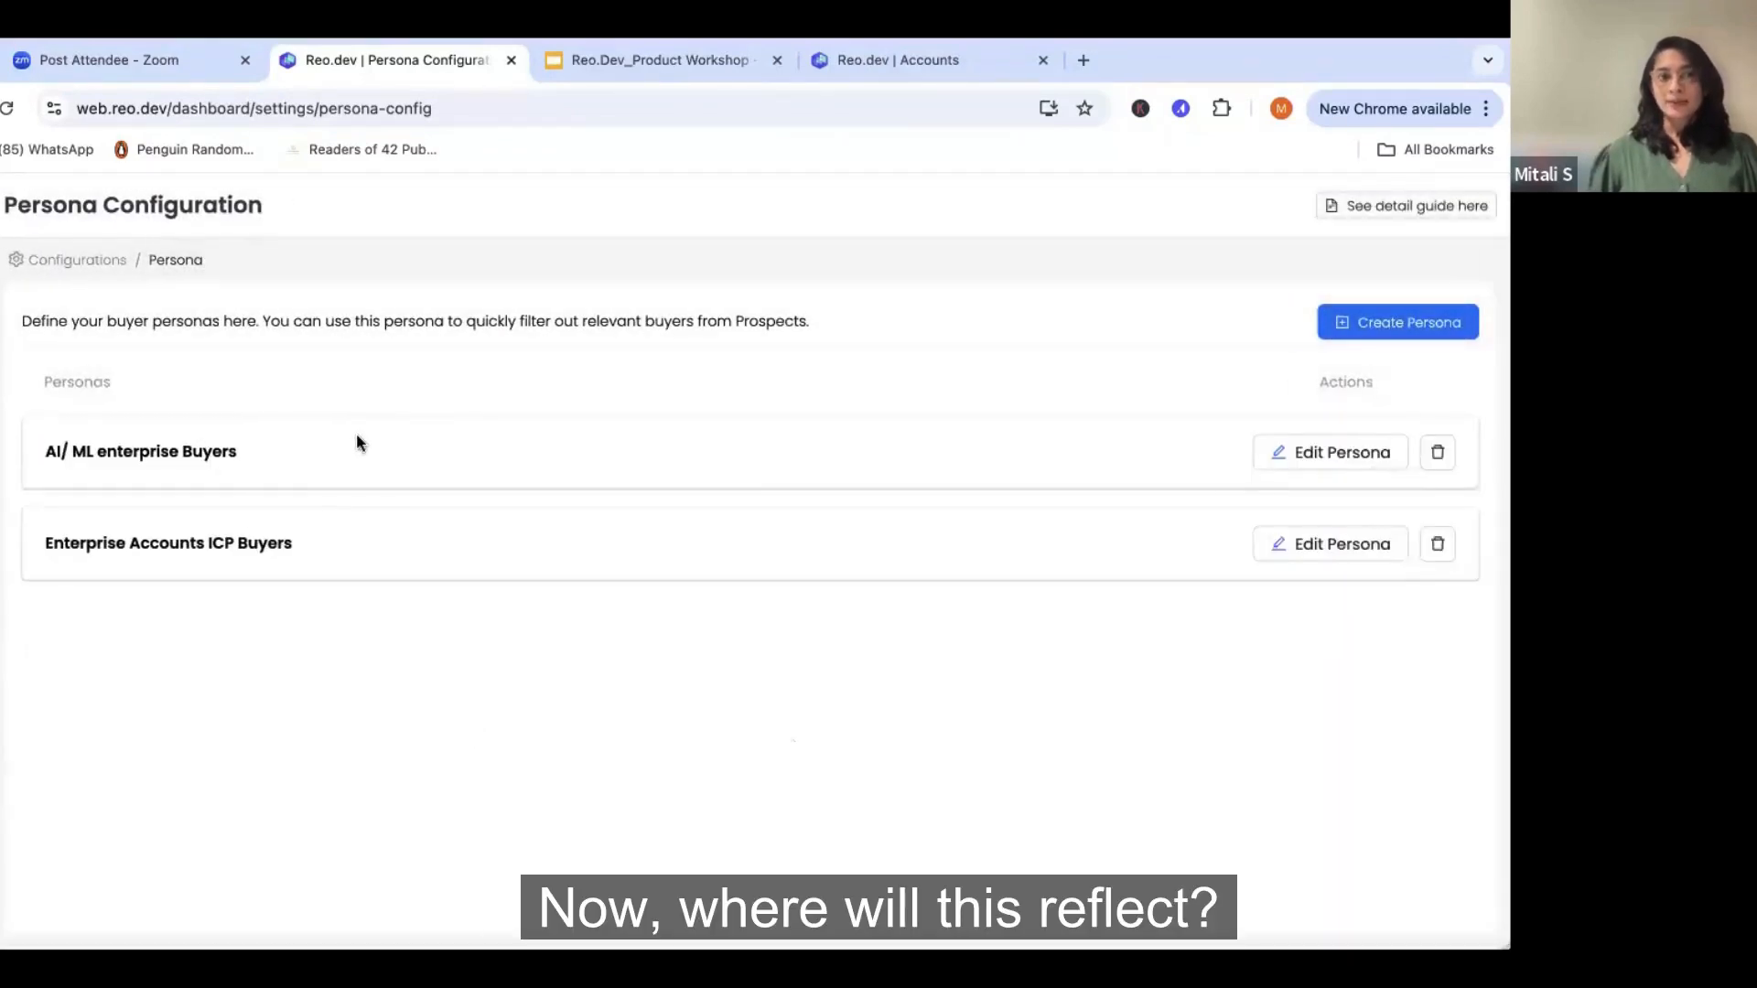
- Switch back to the Accounts page and open the Prospects of the Databricks account
left_click(909, 64)
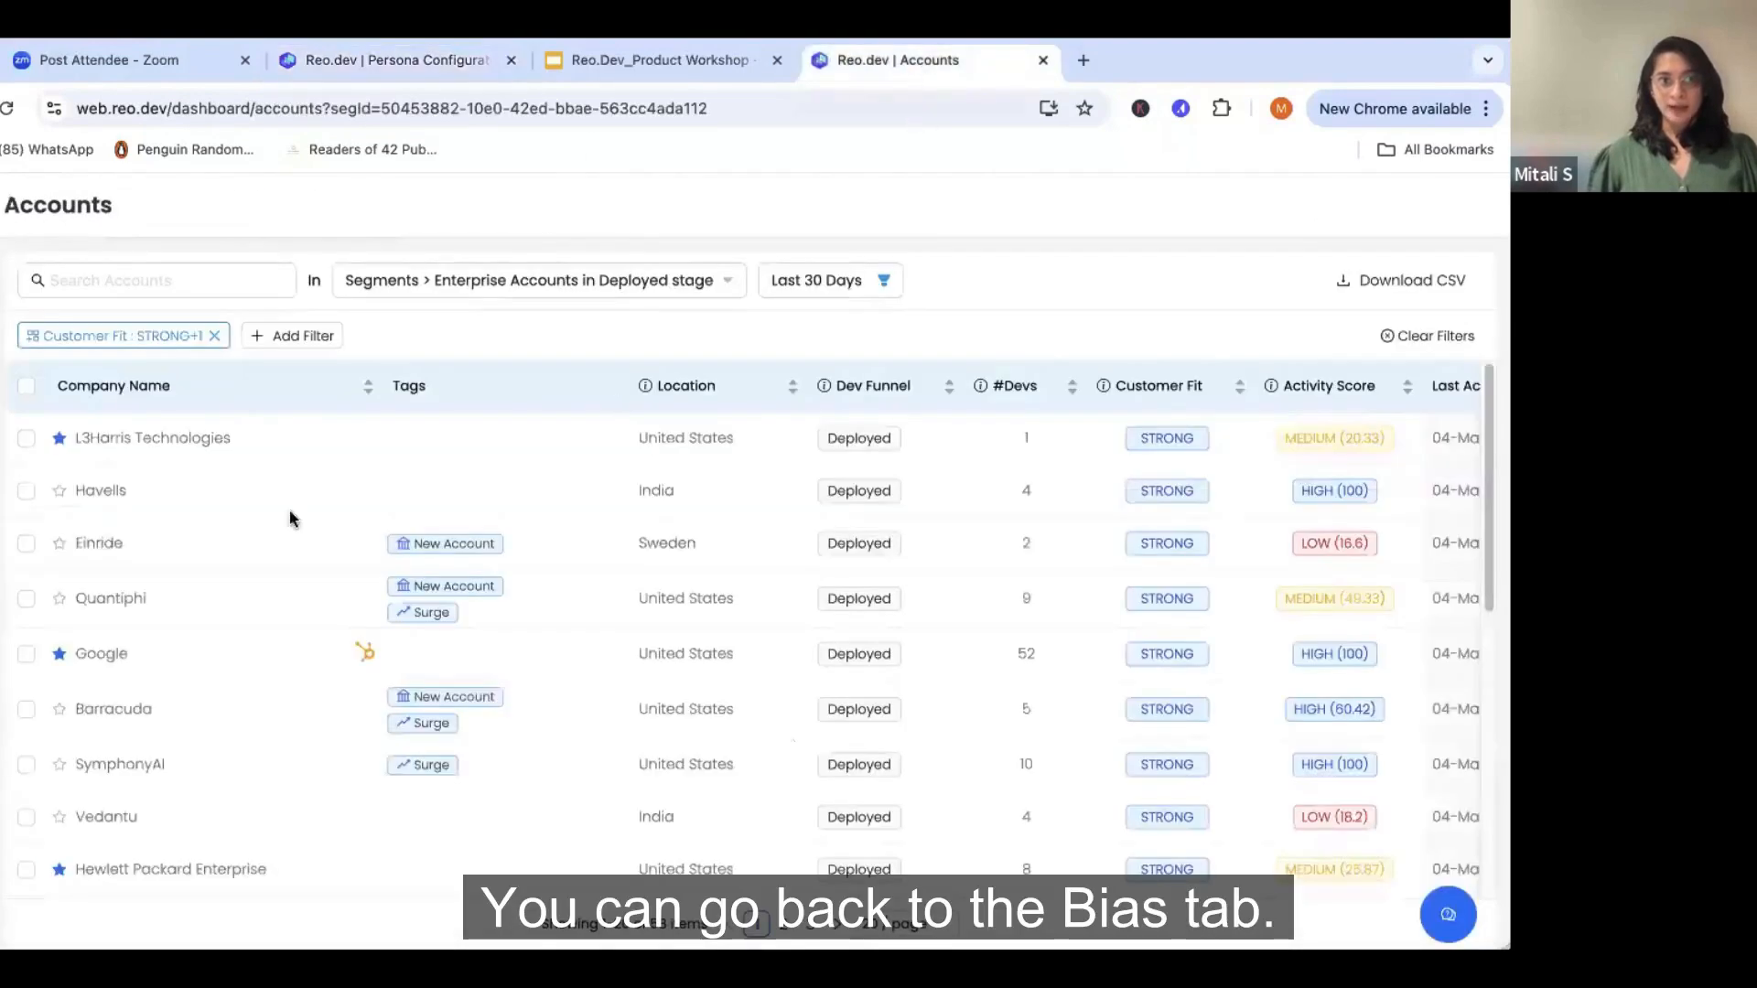
scroll(137, 818, "down", 3)
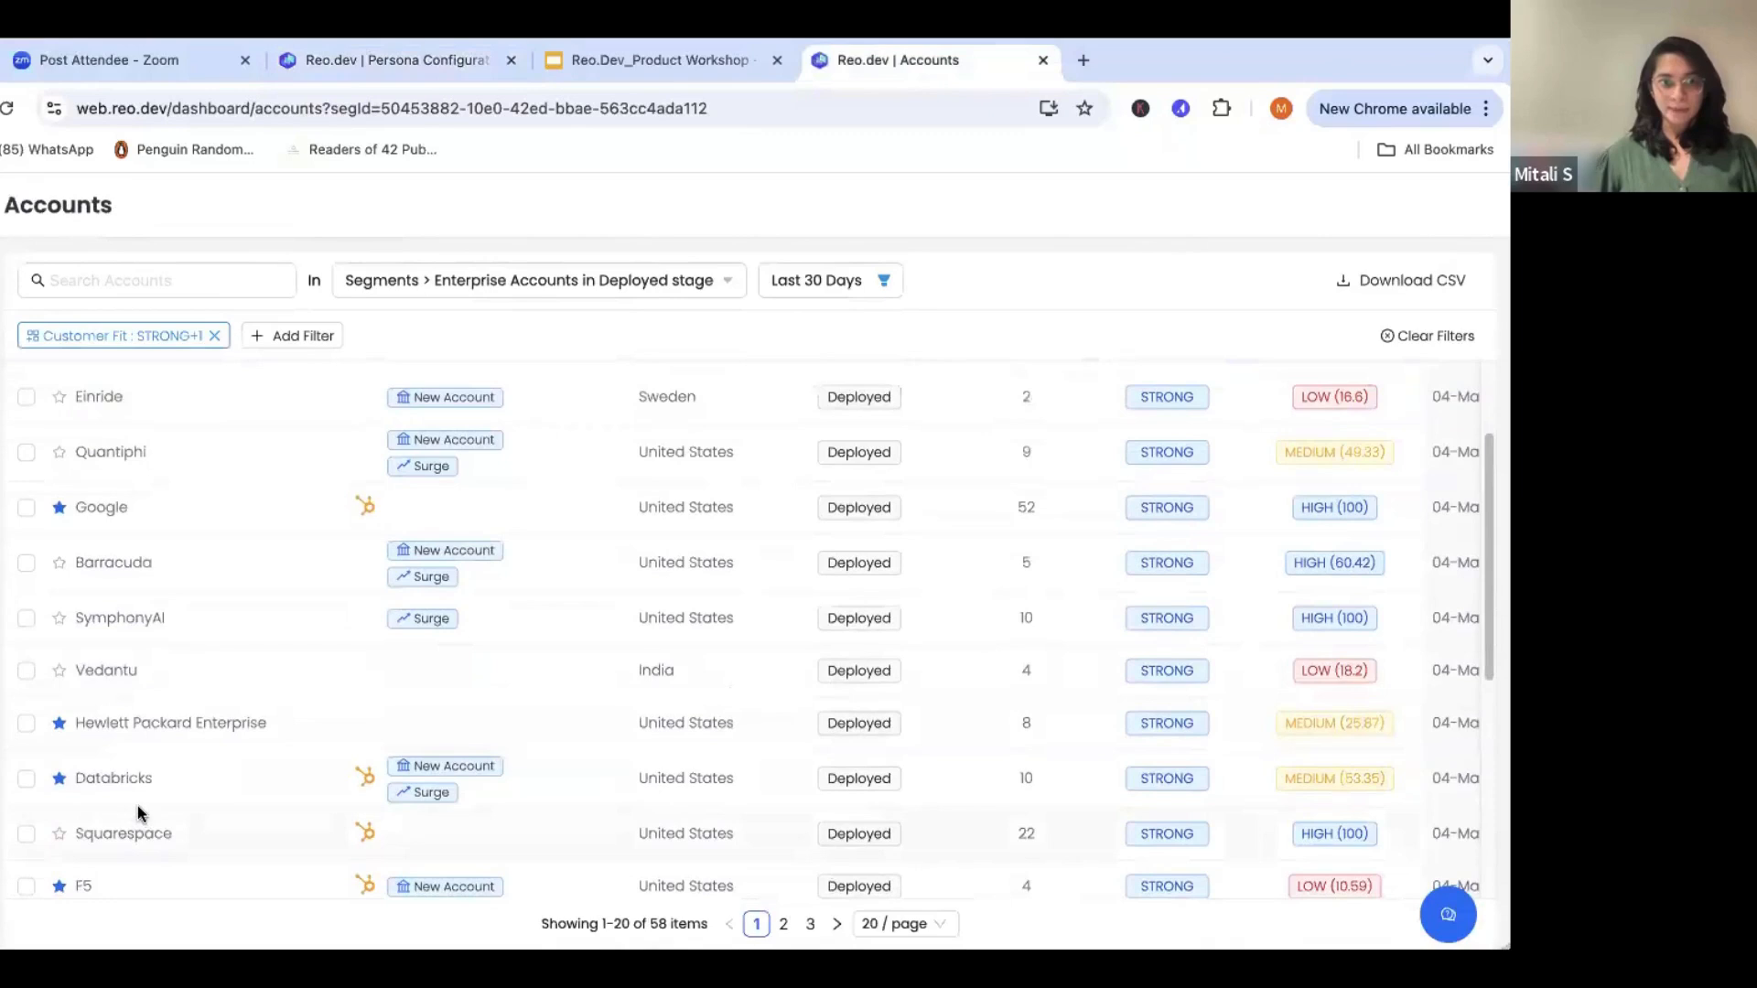
left_click(128, 777)
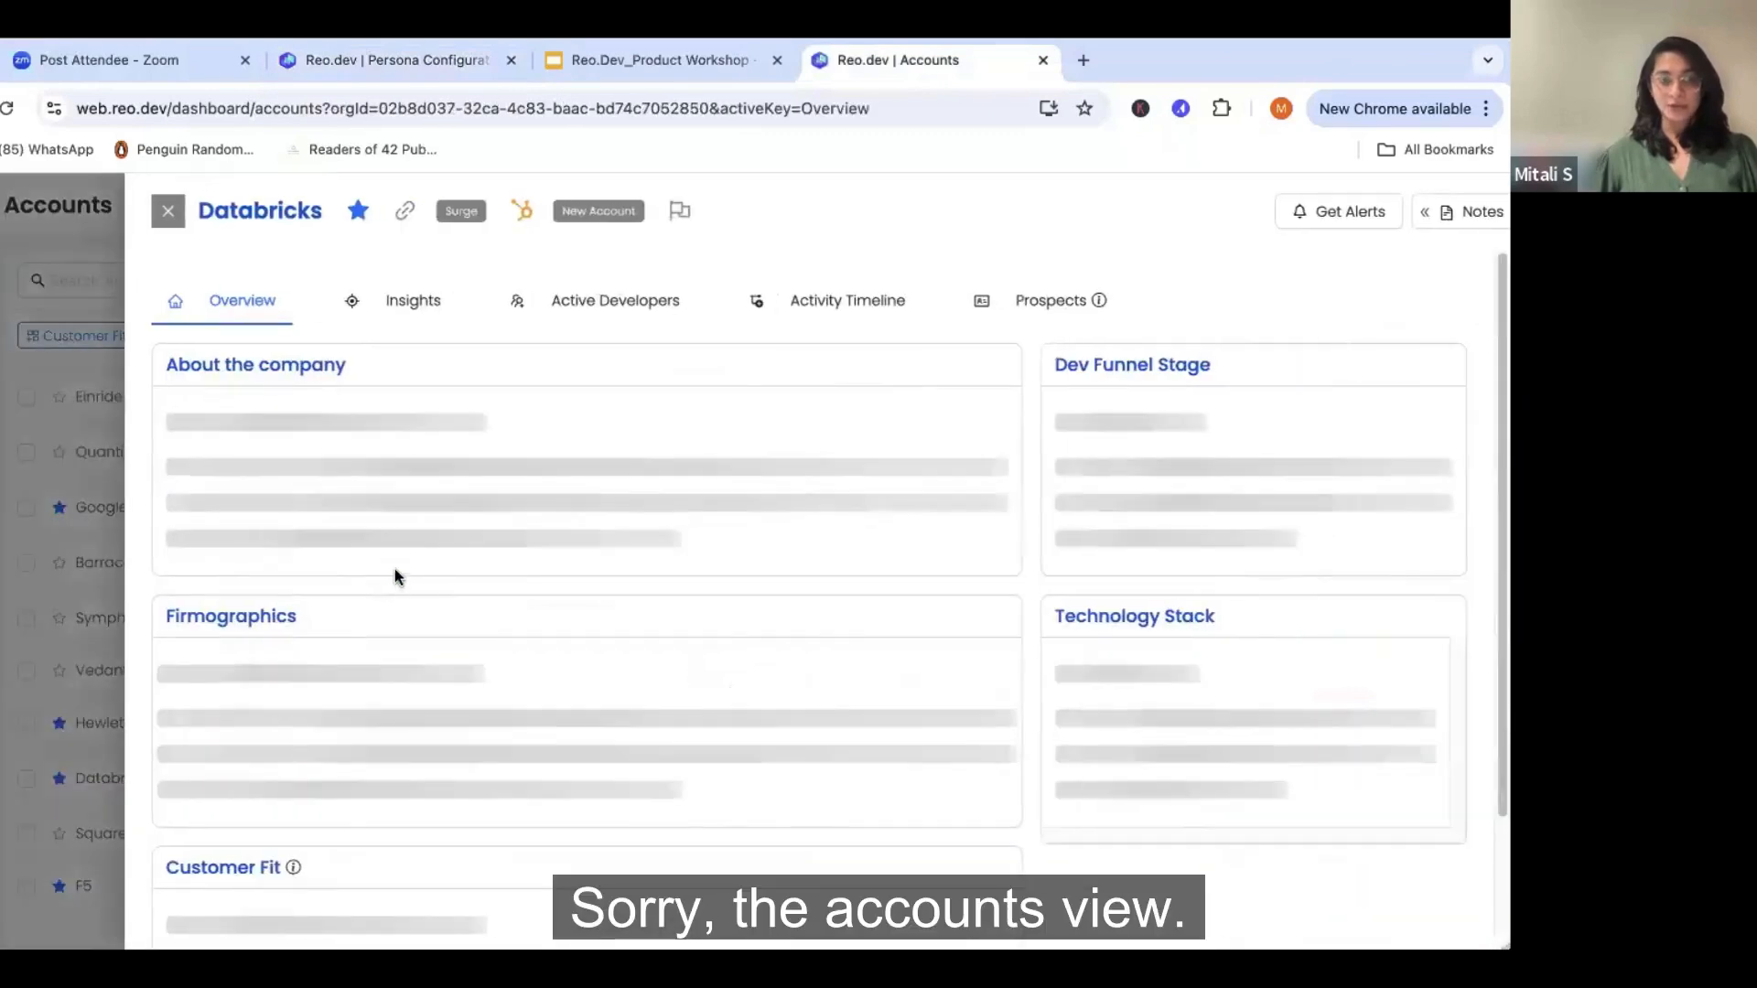
left_click(1080, 316)
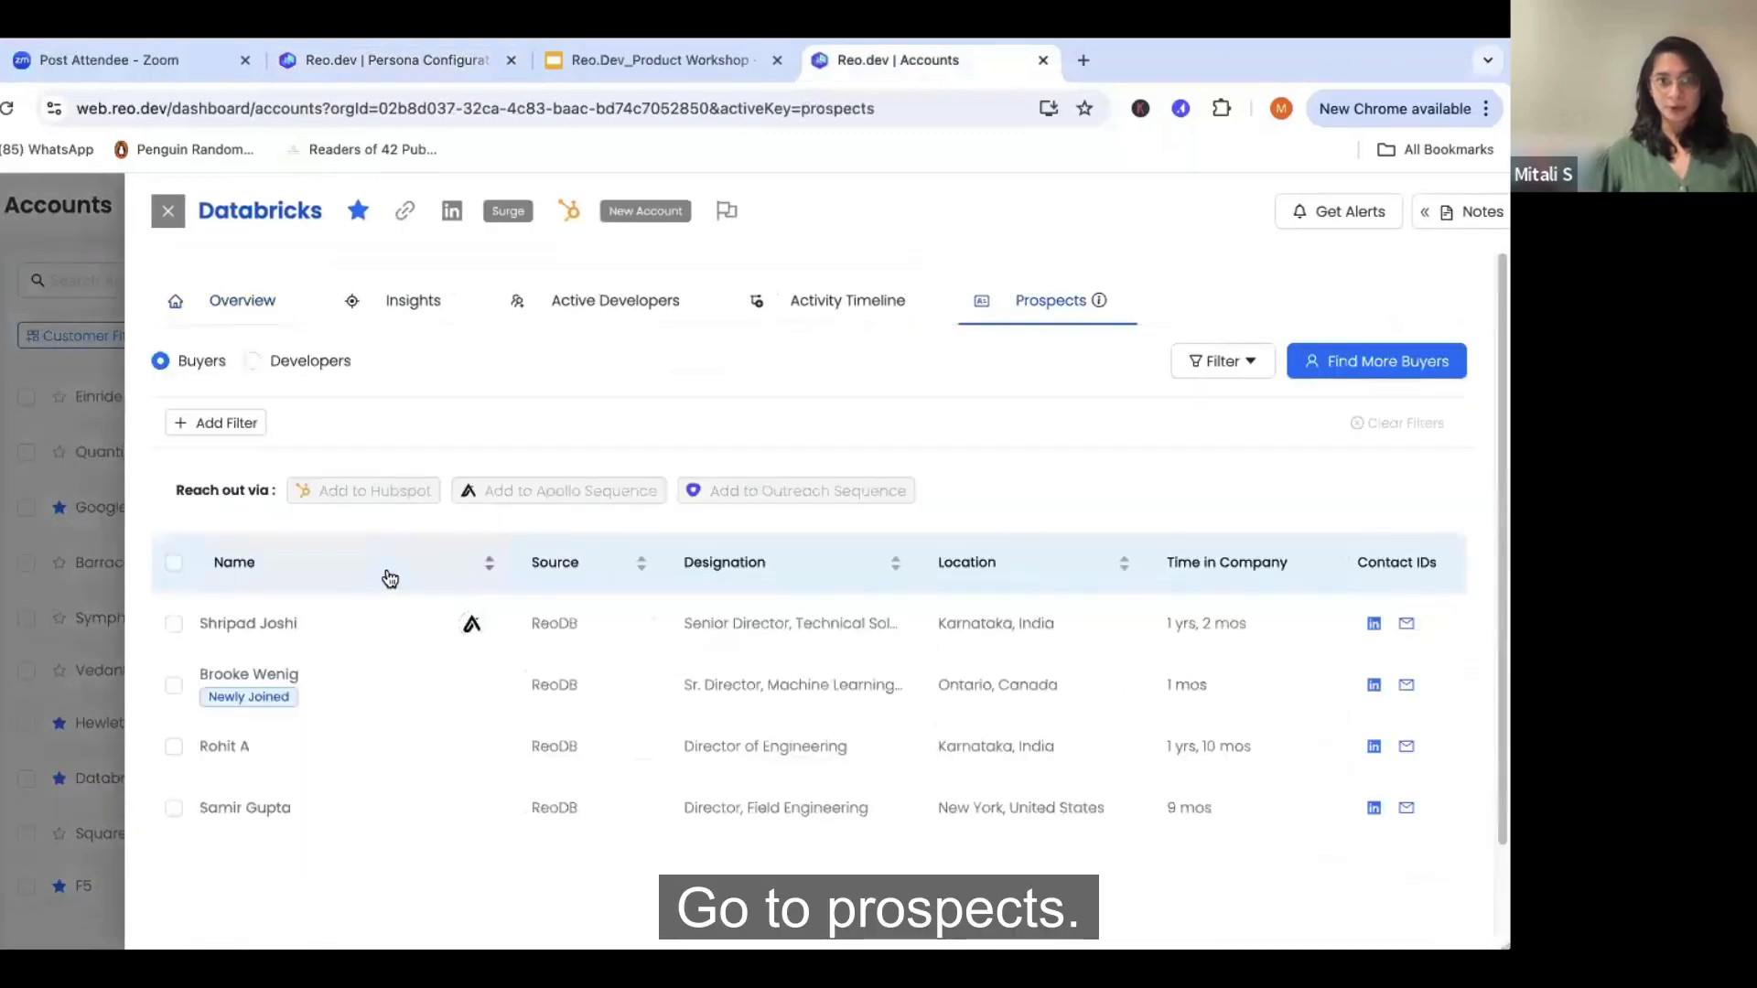
- Find more buyers for Databricks using the "AI/ ML enterprise Buyers" persona
left_click(1336, 361)
left_click(345, 375)
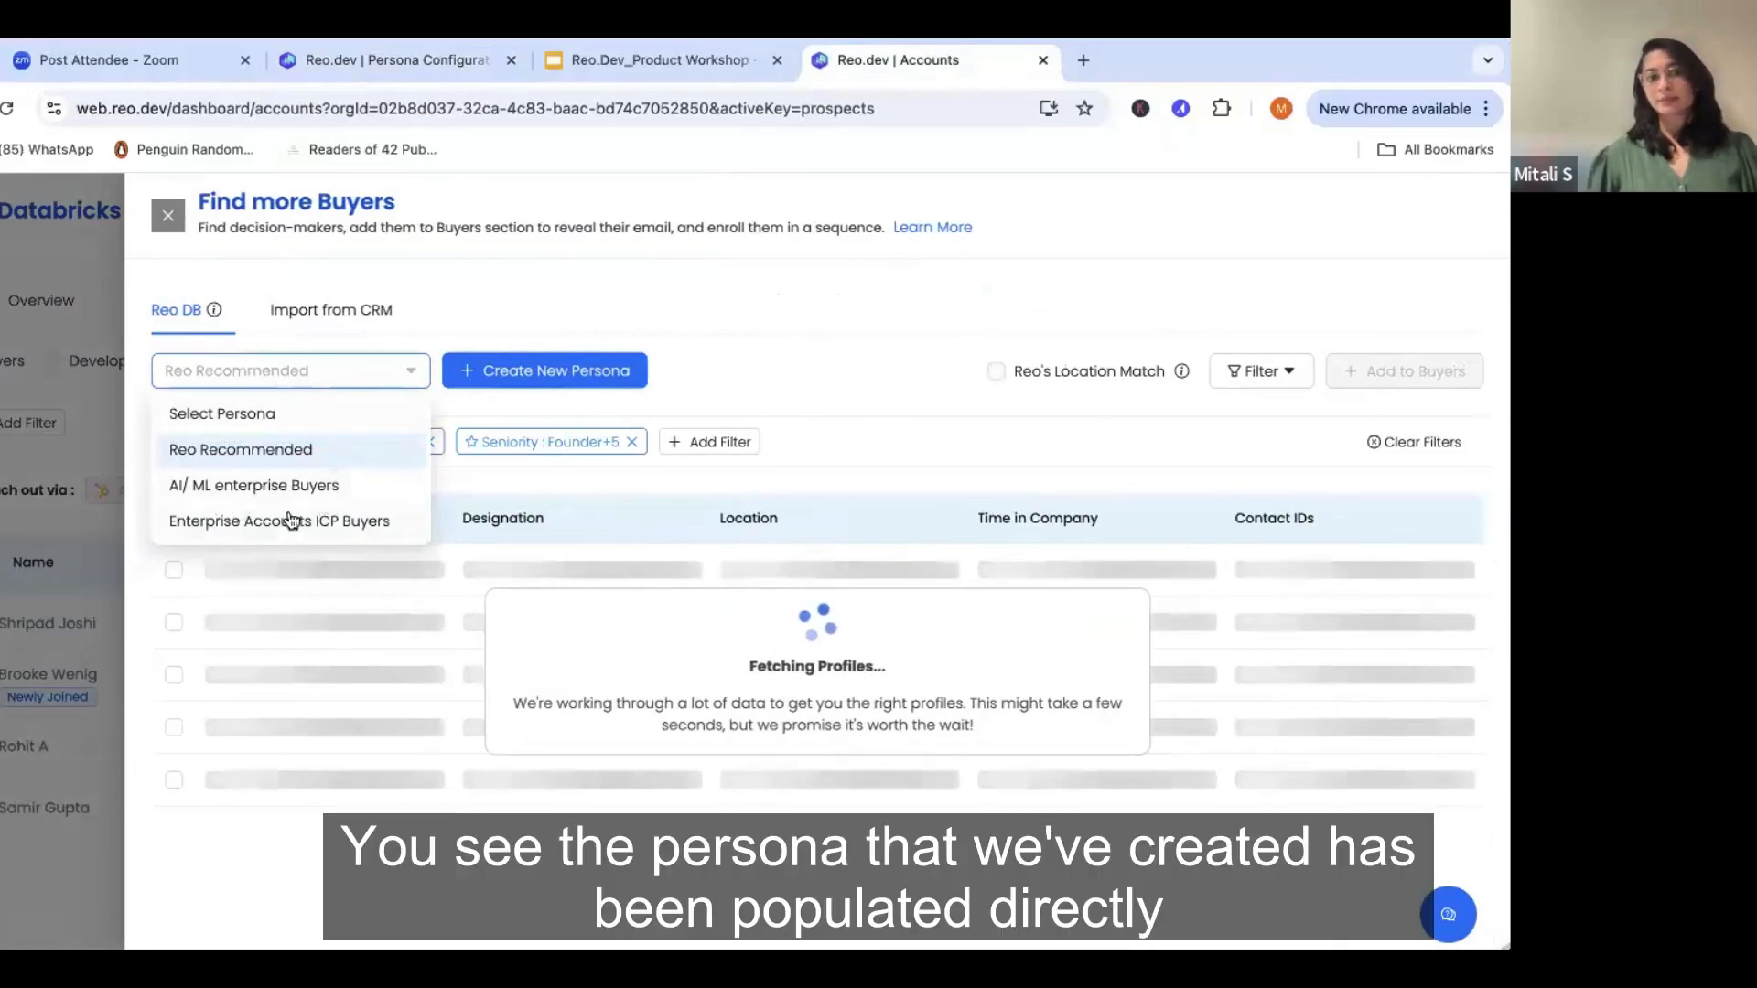
left_click(329, 487)
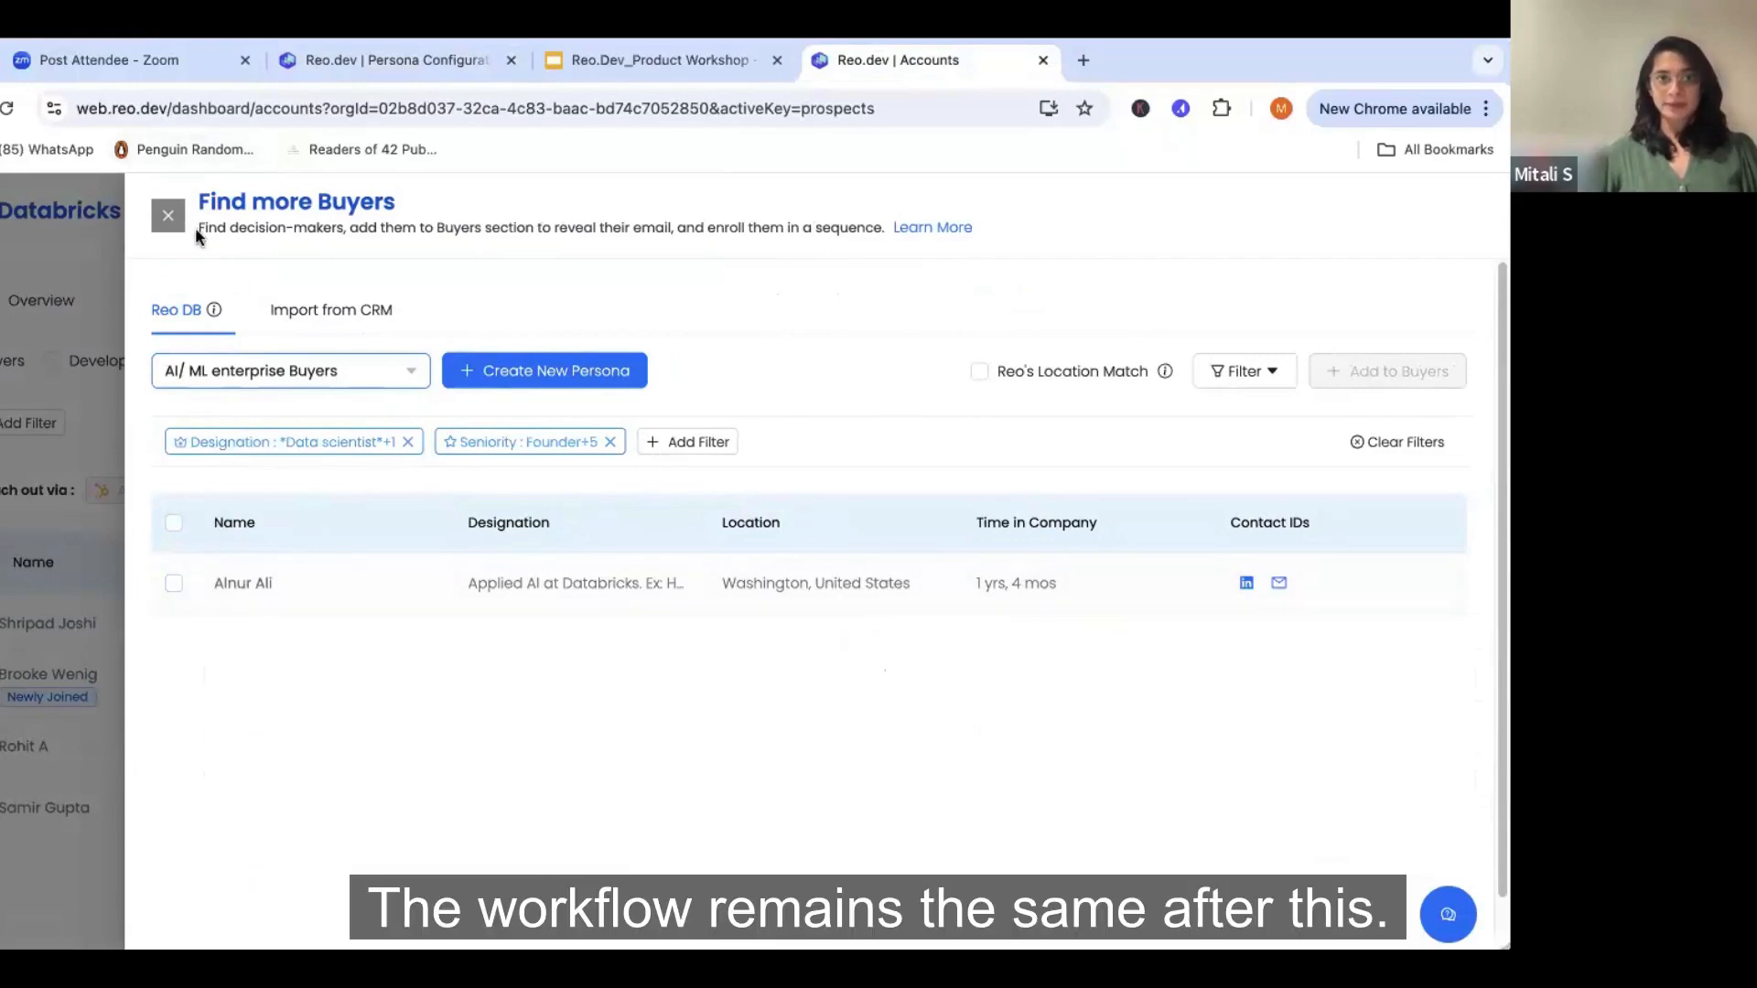
- Close the Databricks buyer search and go to the Buyers view
left_click(169, 221)
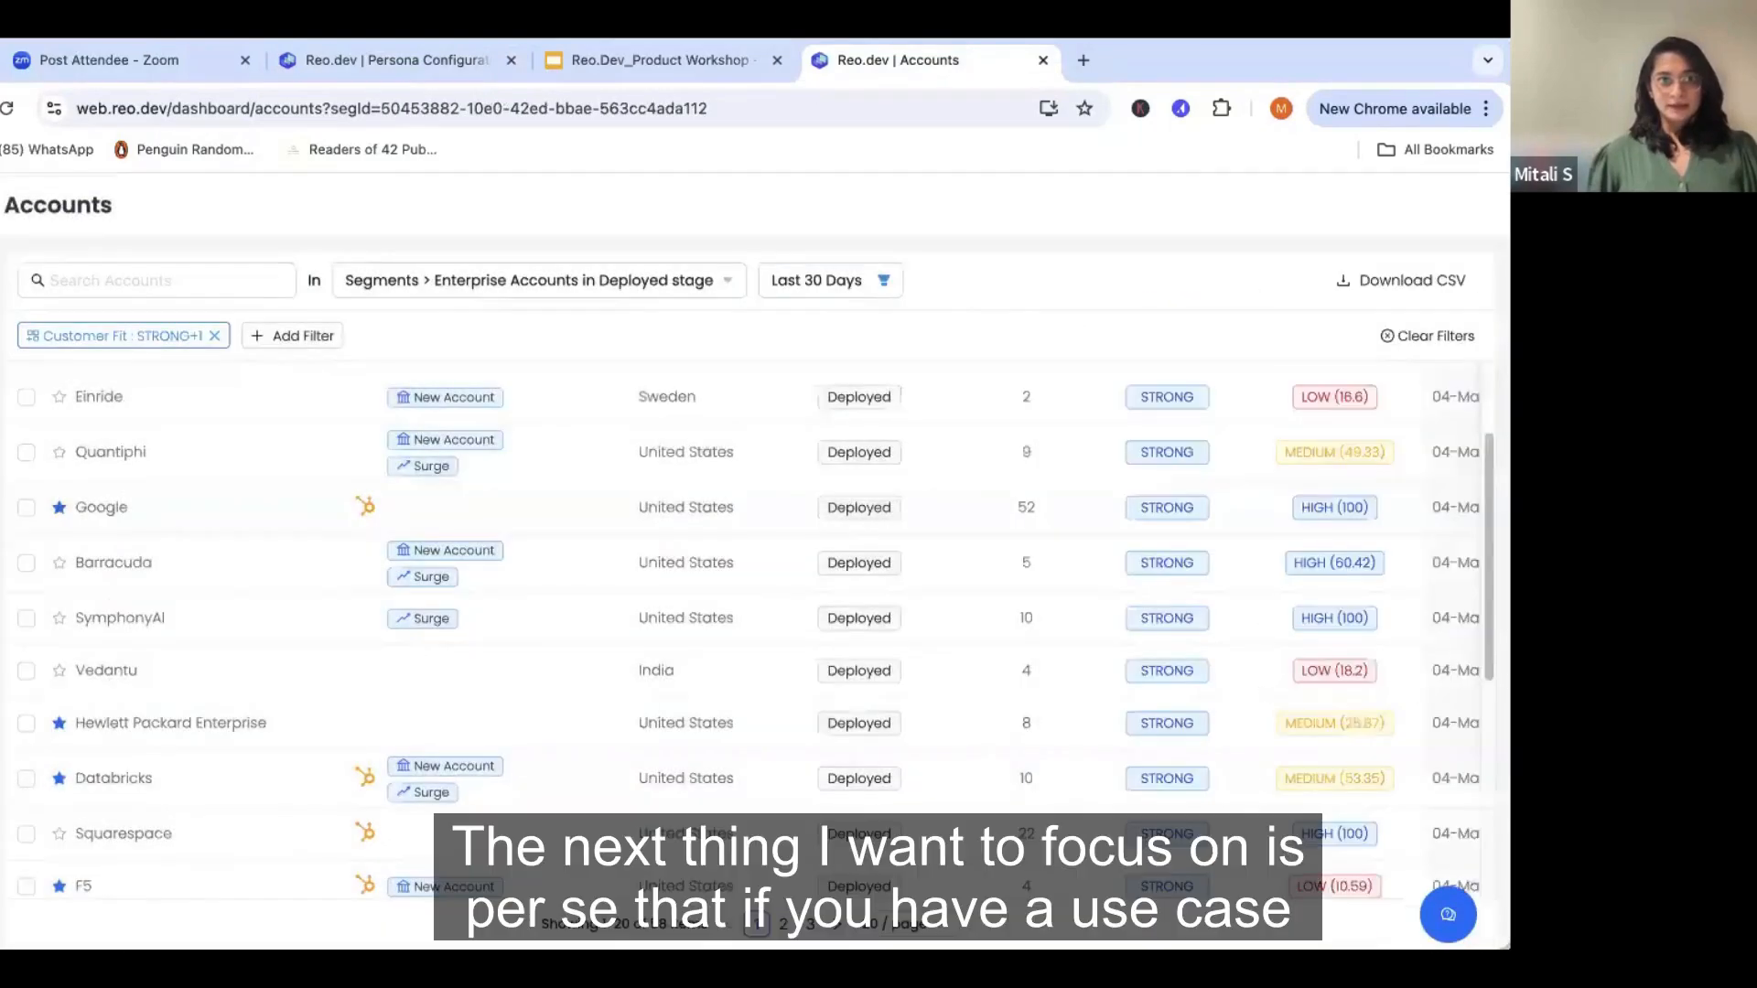
left_click(29, 331)
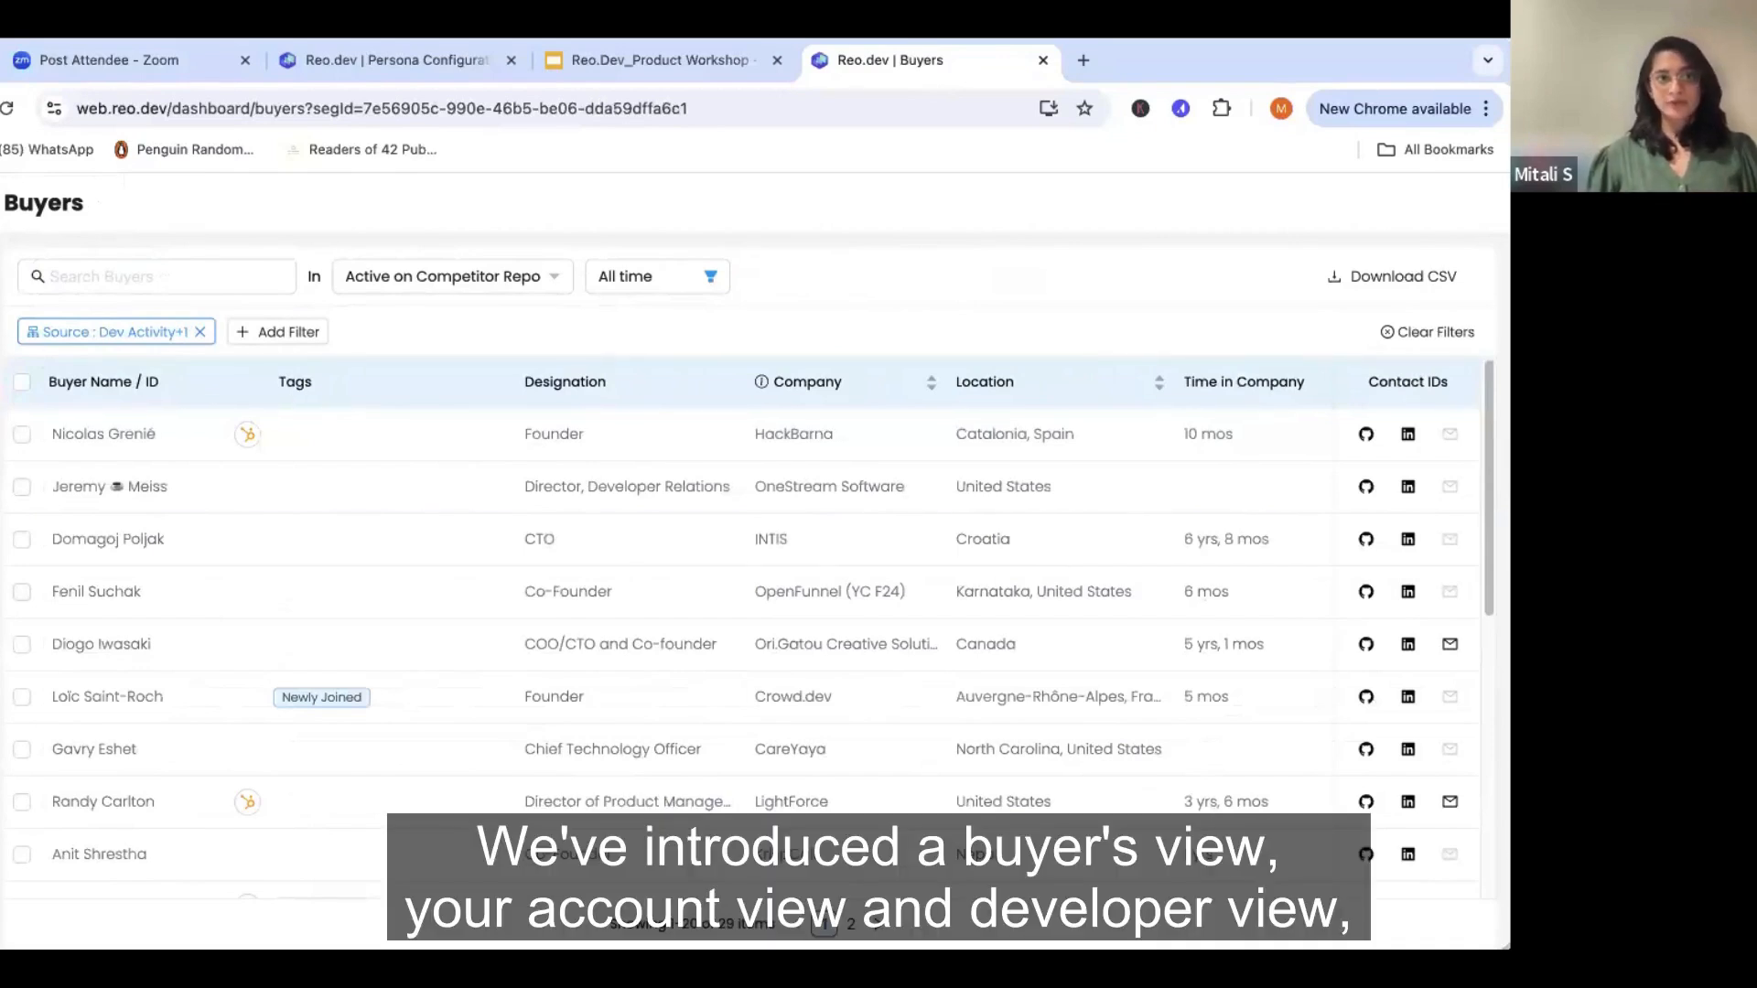
- Start a new basic segment of the Buyers type from the Segments page
mouse_move(2, 346)
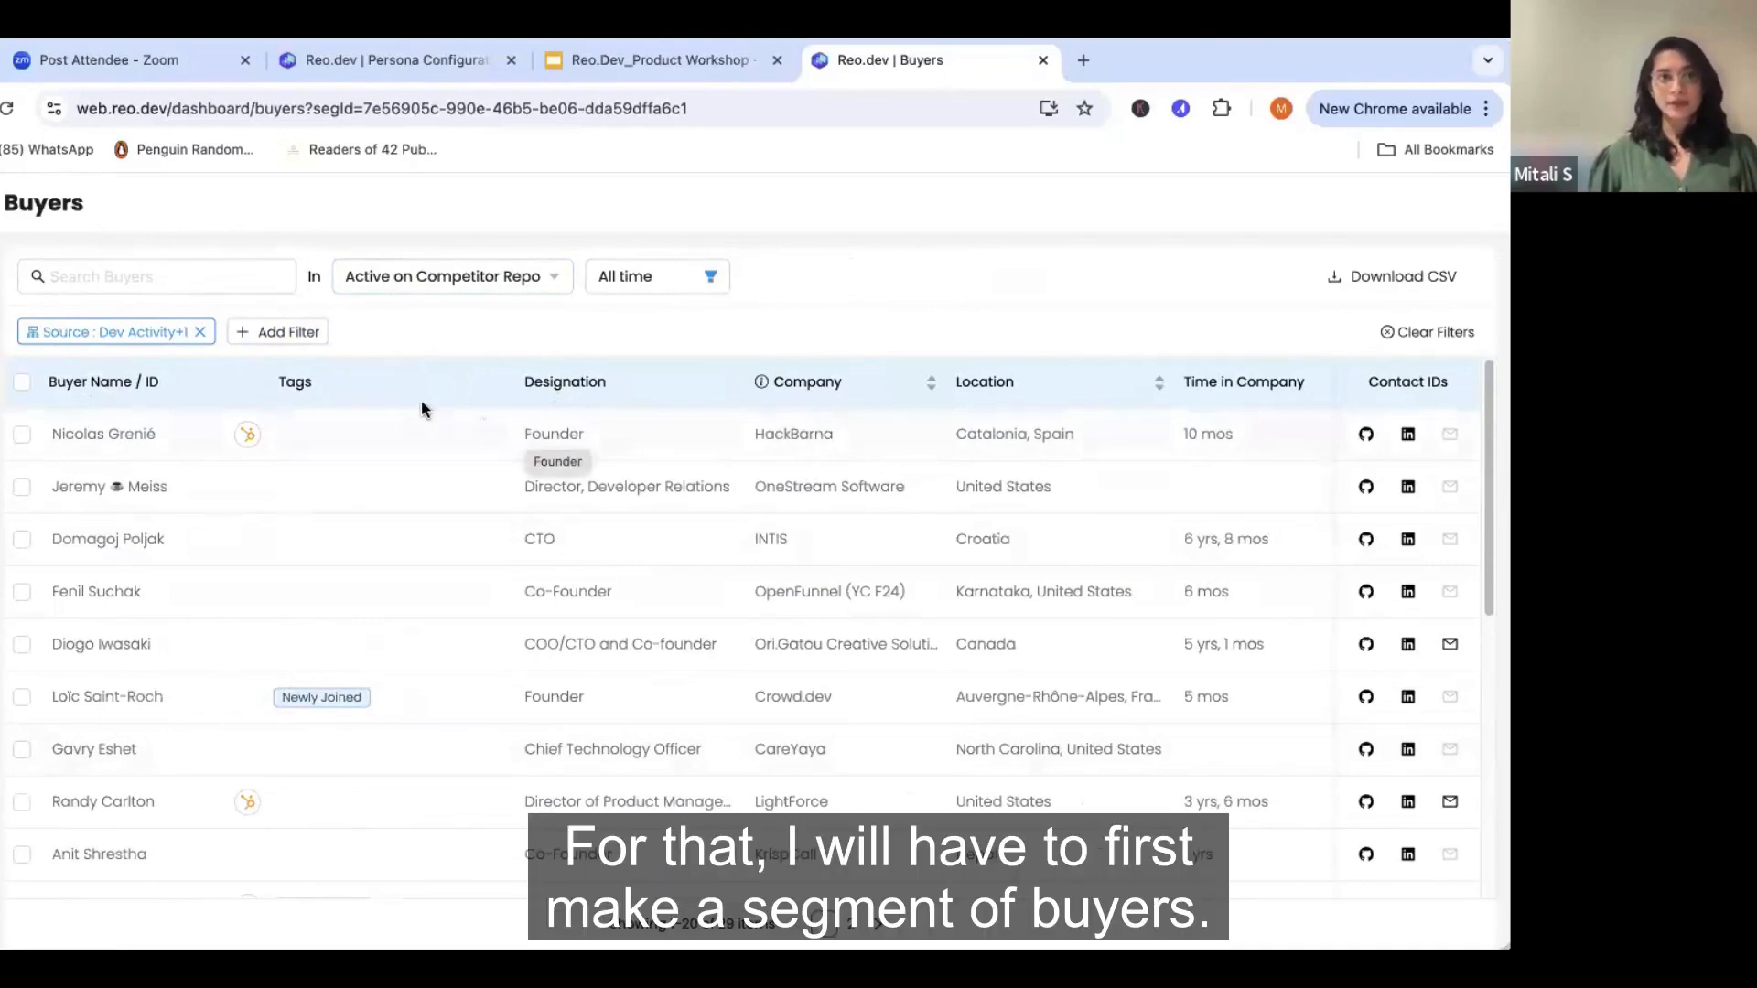
left_click(11, 368)
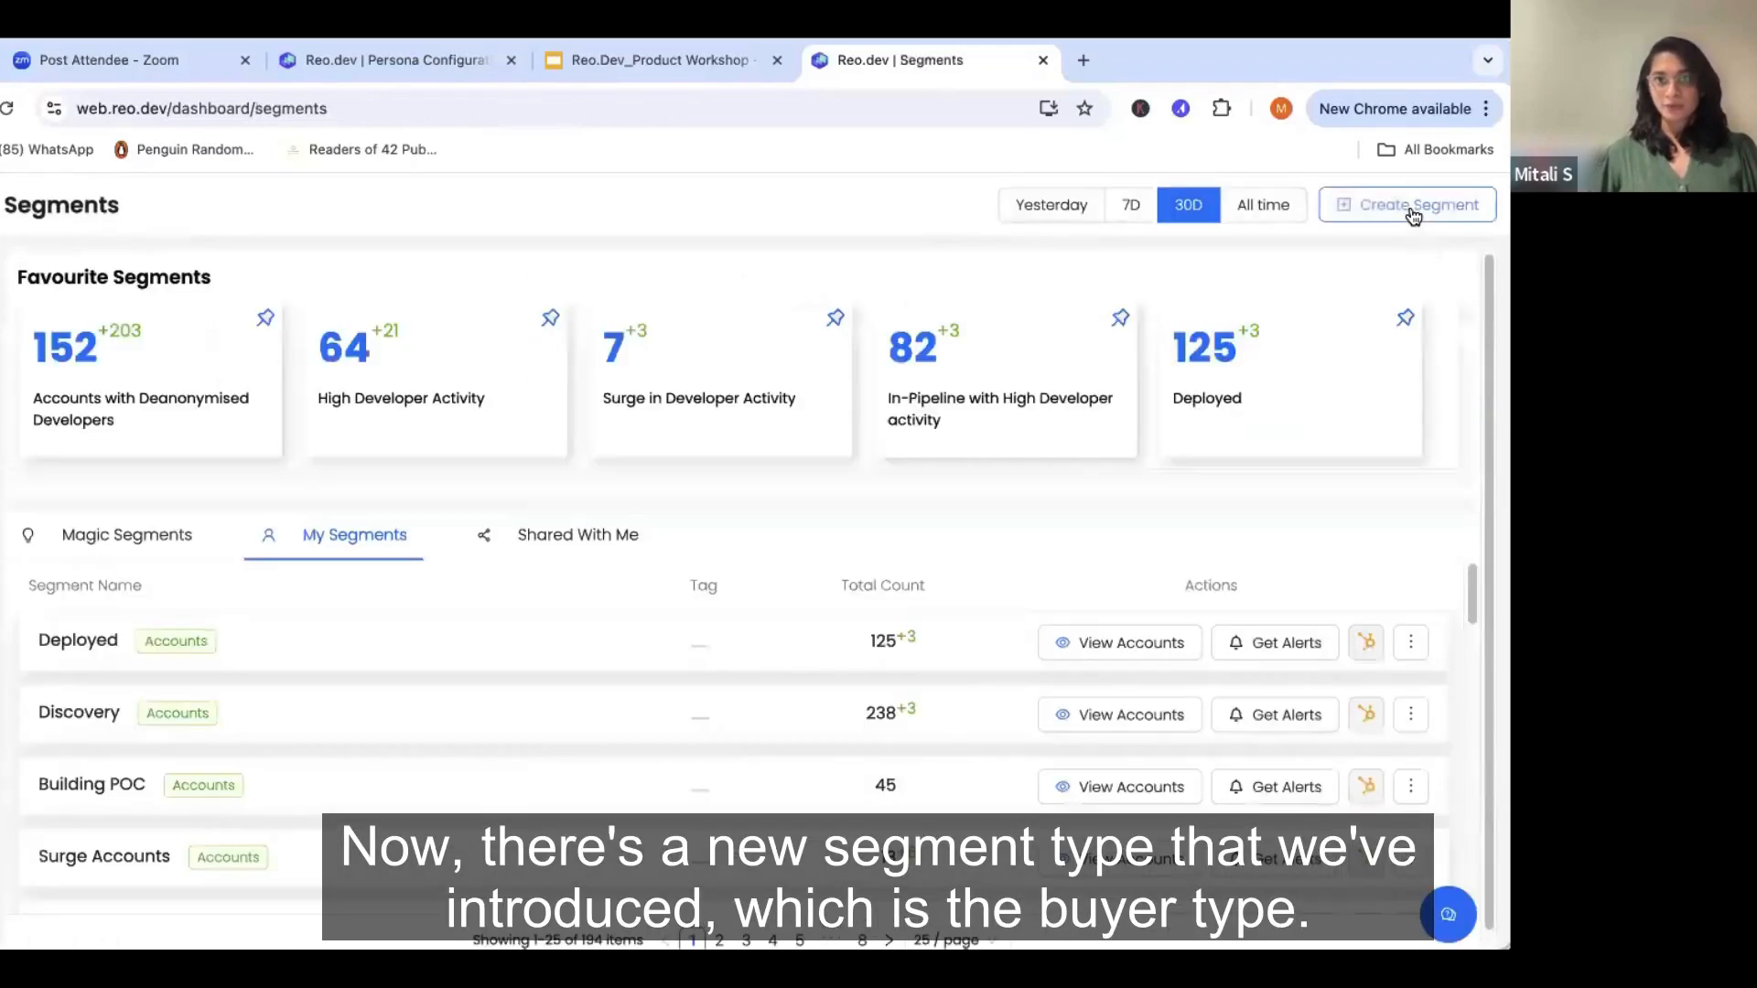
left_click(1416, 216)
left_click(1371, 250)
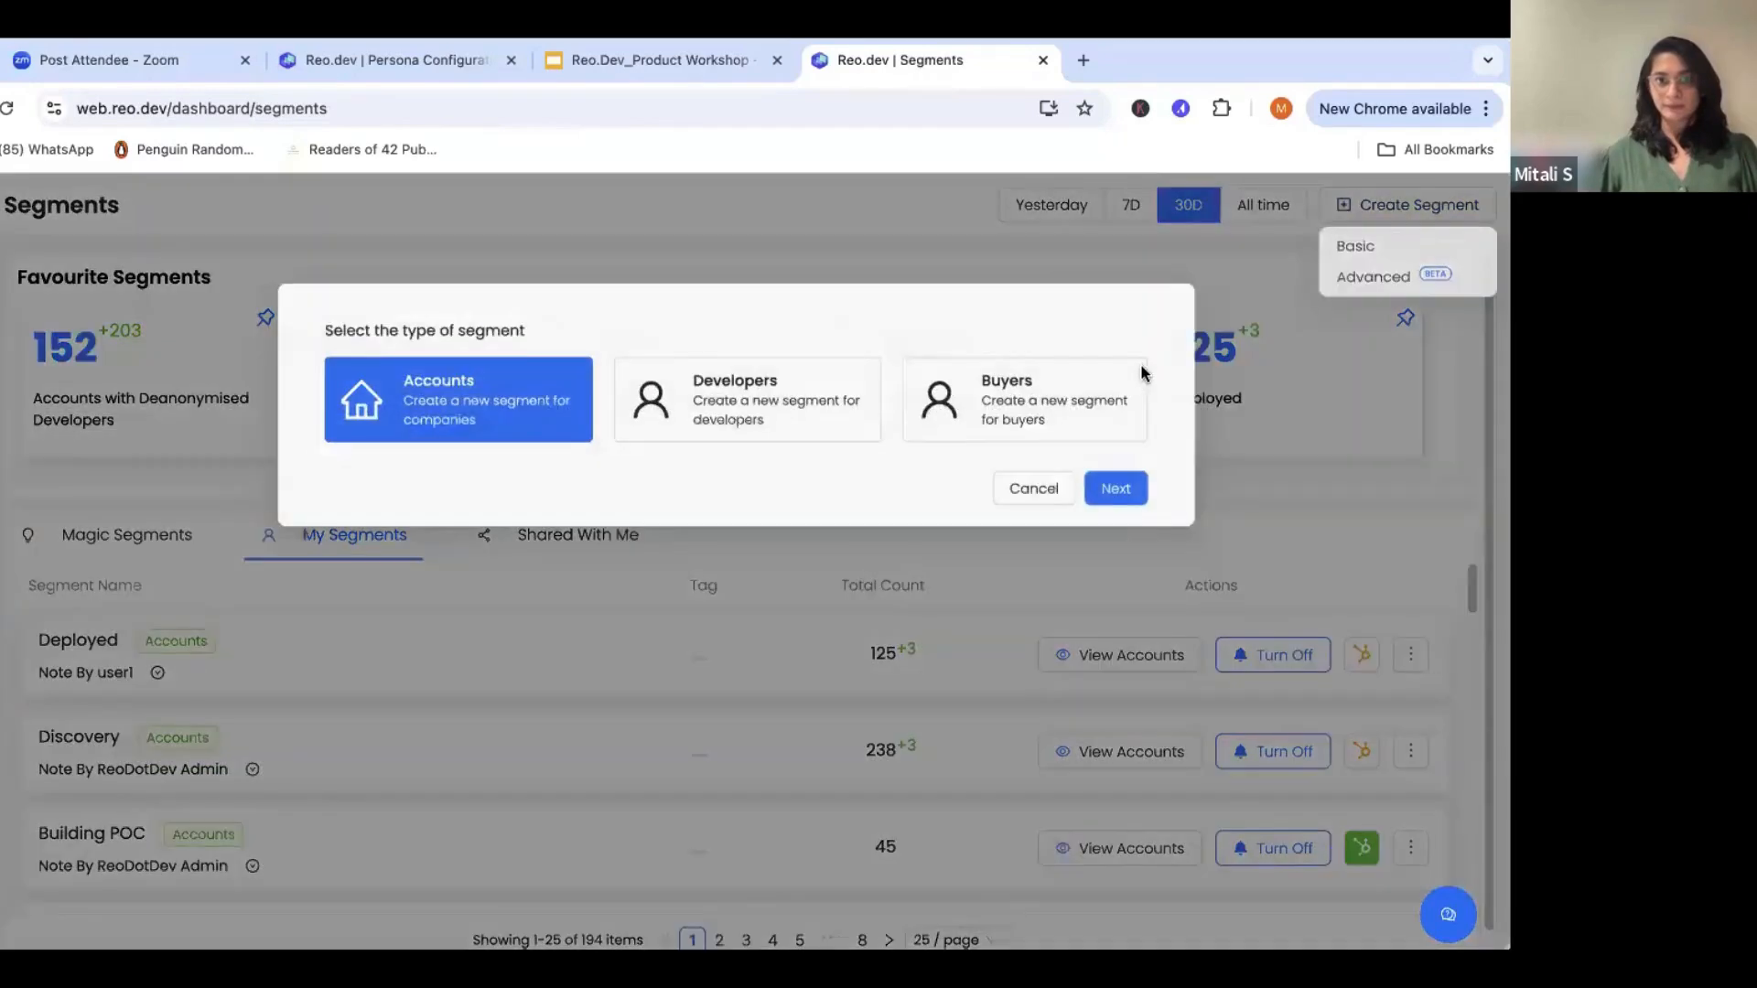
left_click(1102, 408)
left_click(1109, 503)
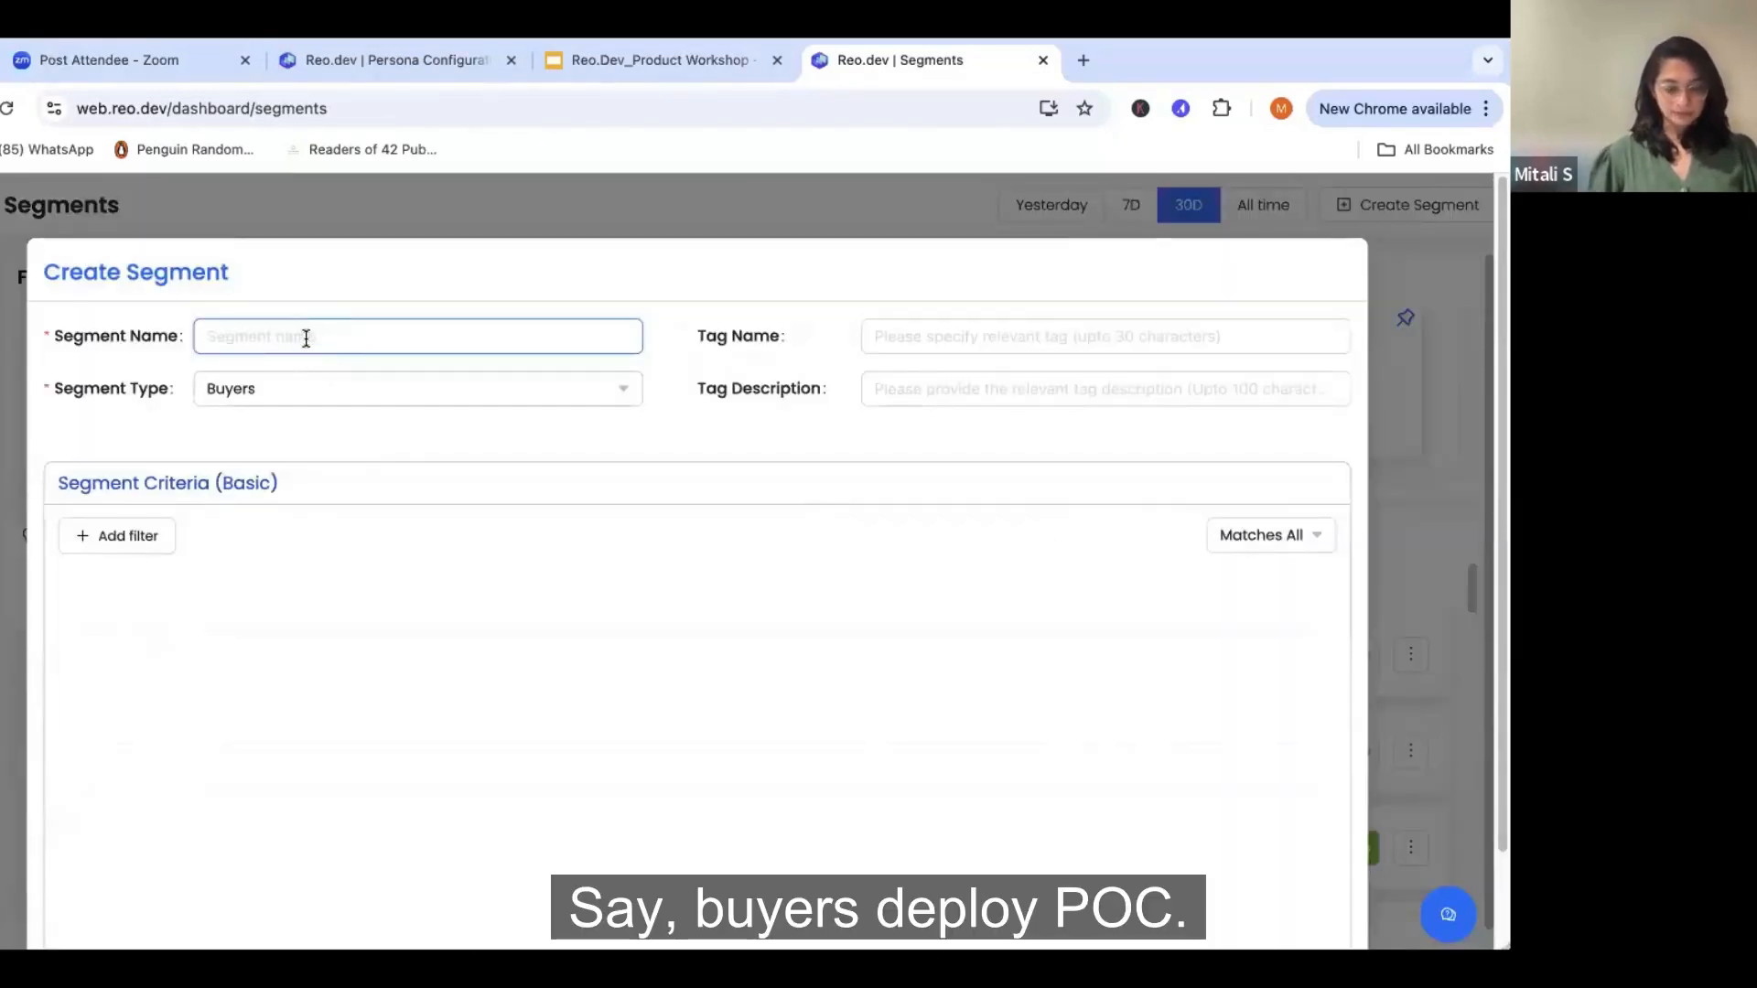
- Name the segment "Buyers Deployed POC" and add a Dev Funnel filter that includes Deployed
type("Buyers ")
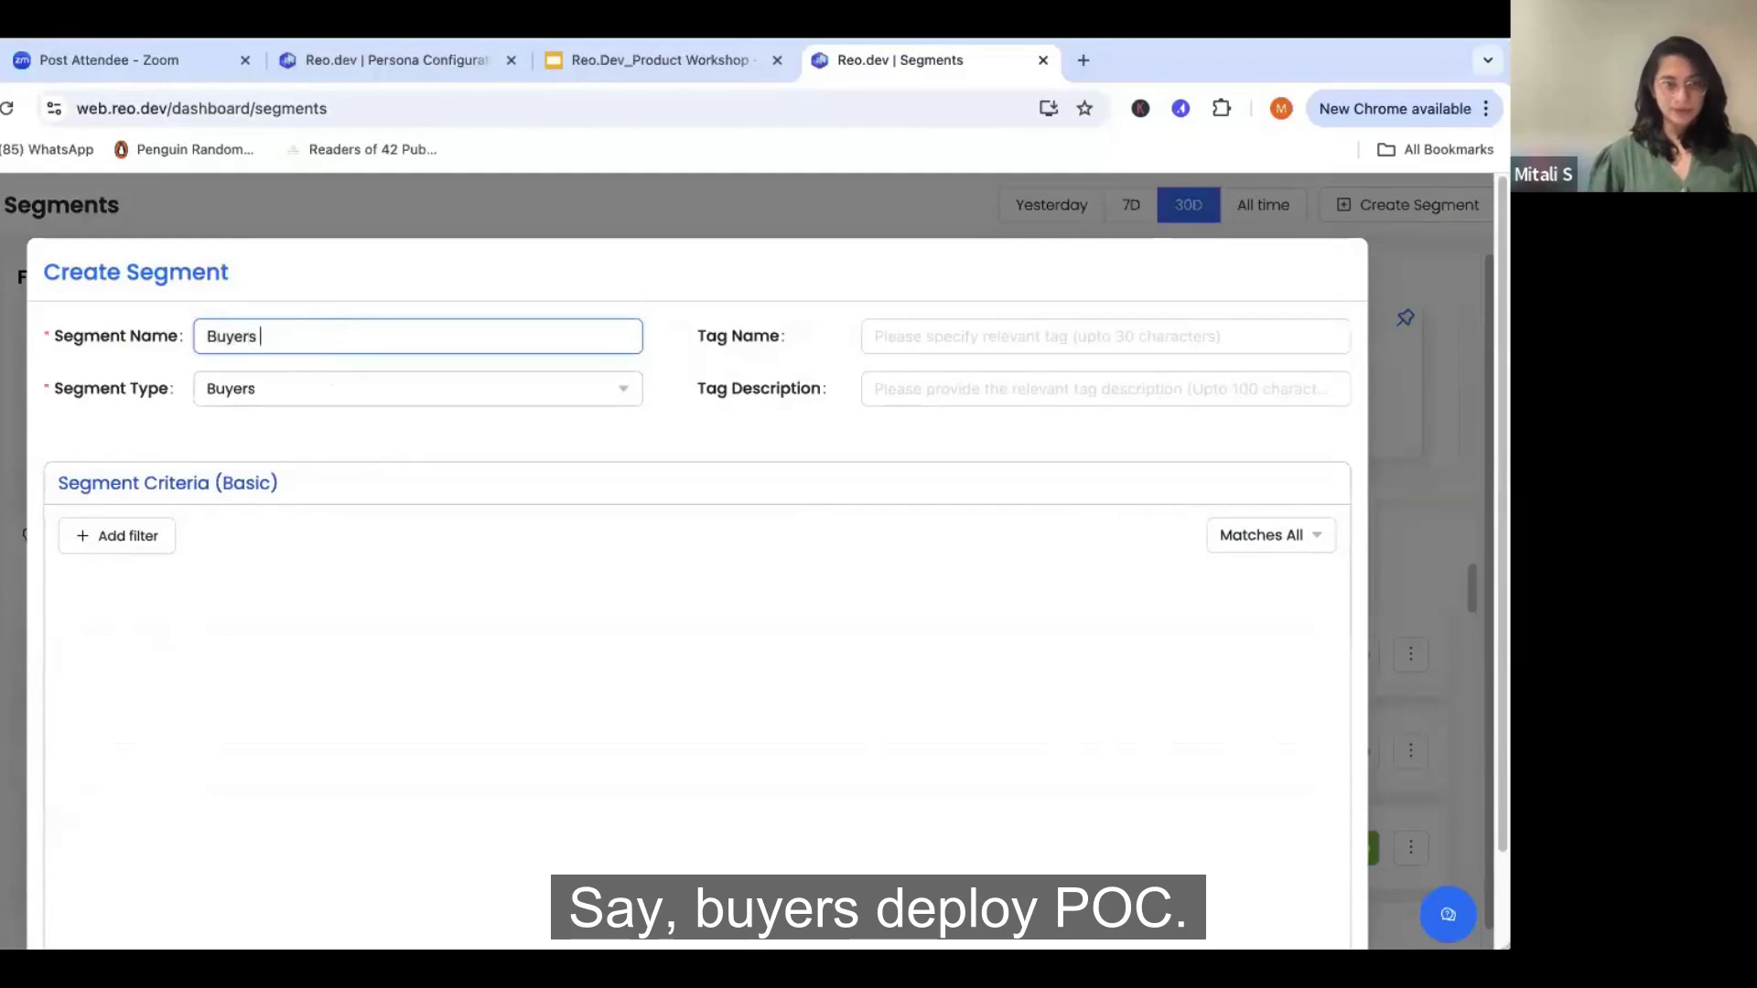
type("Deployed")
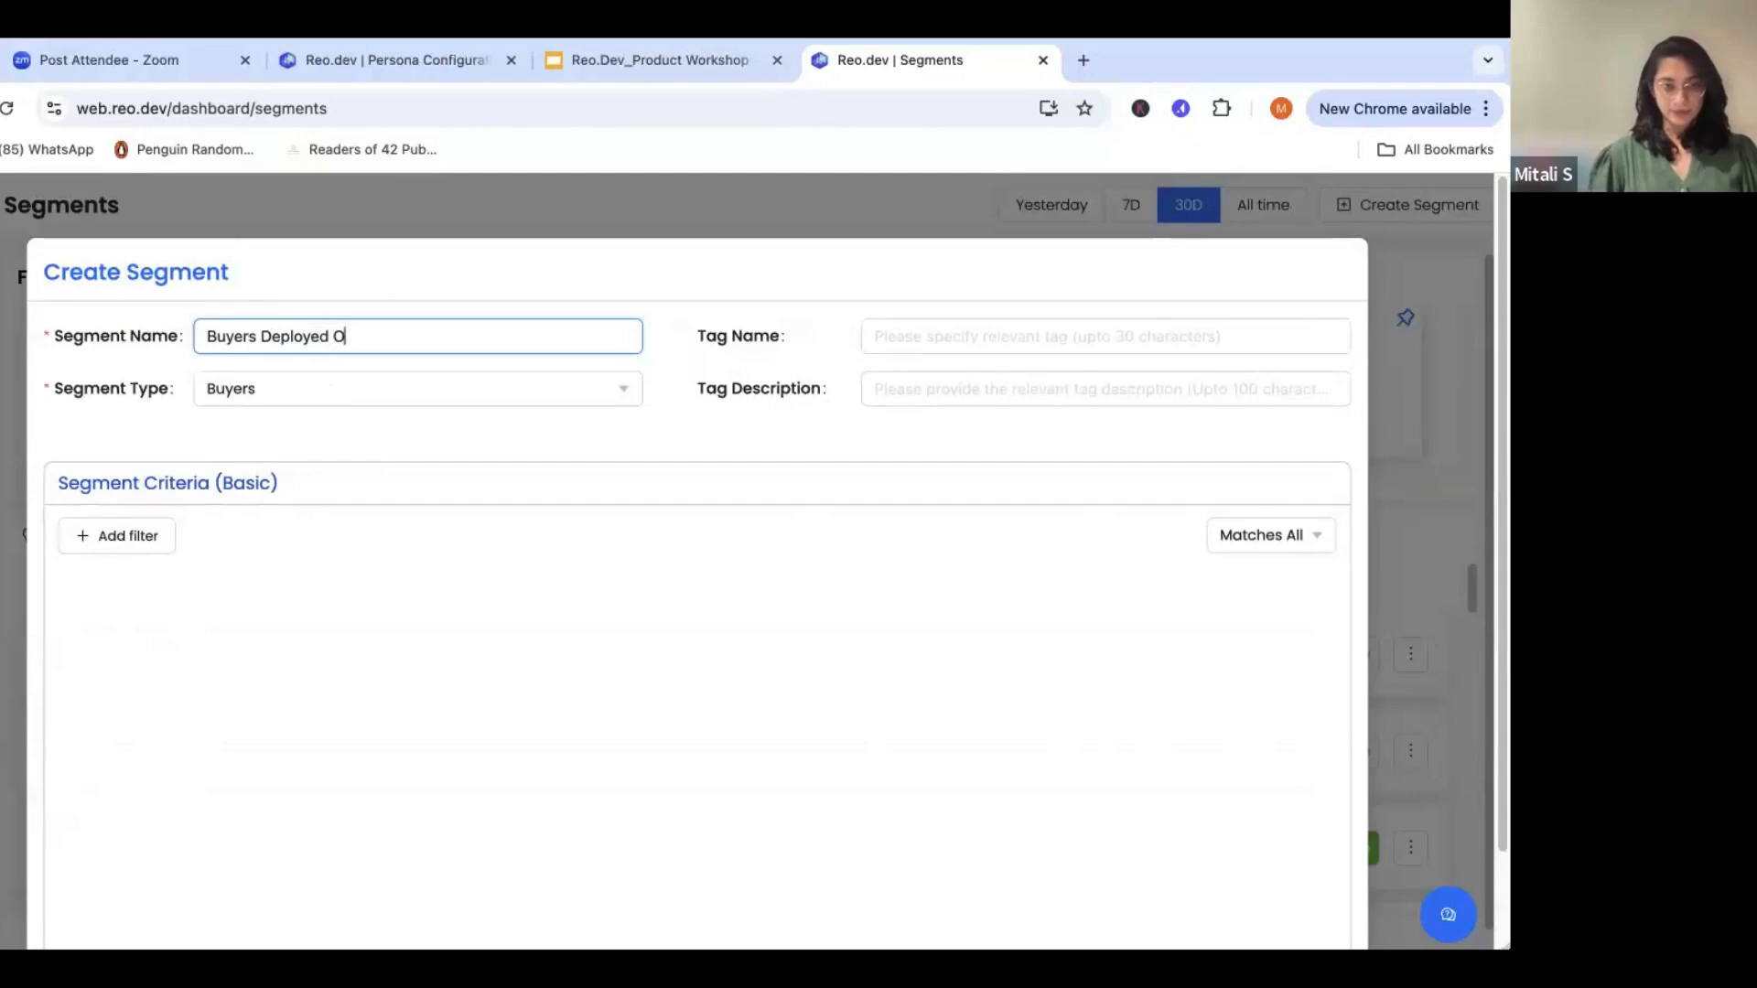
type(" POC")
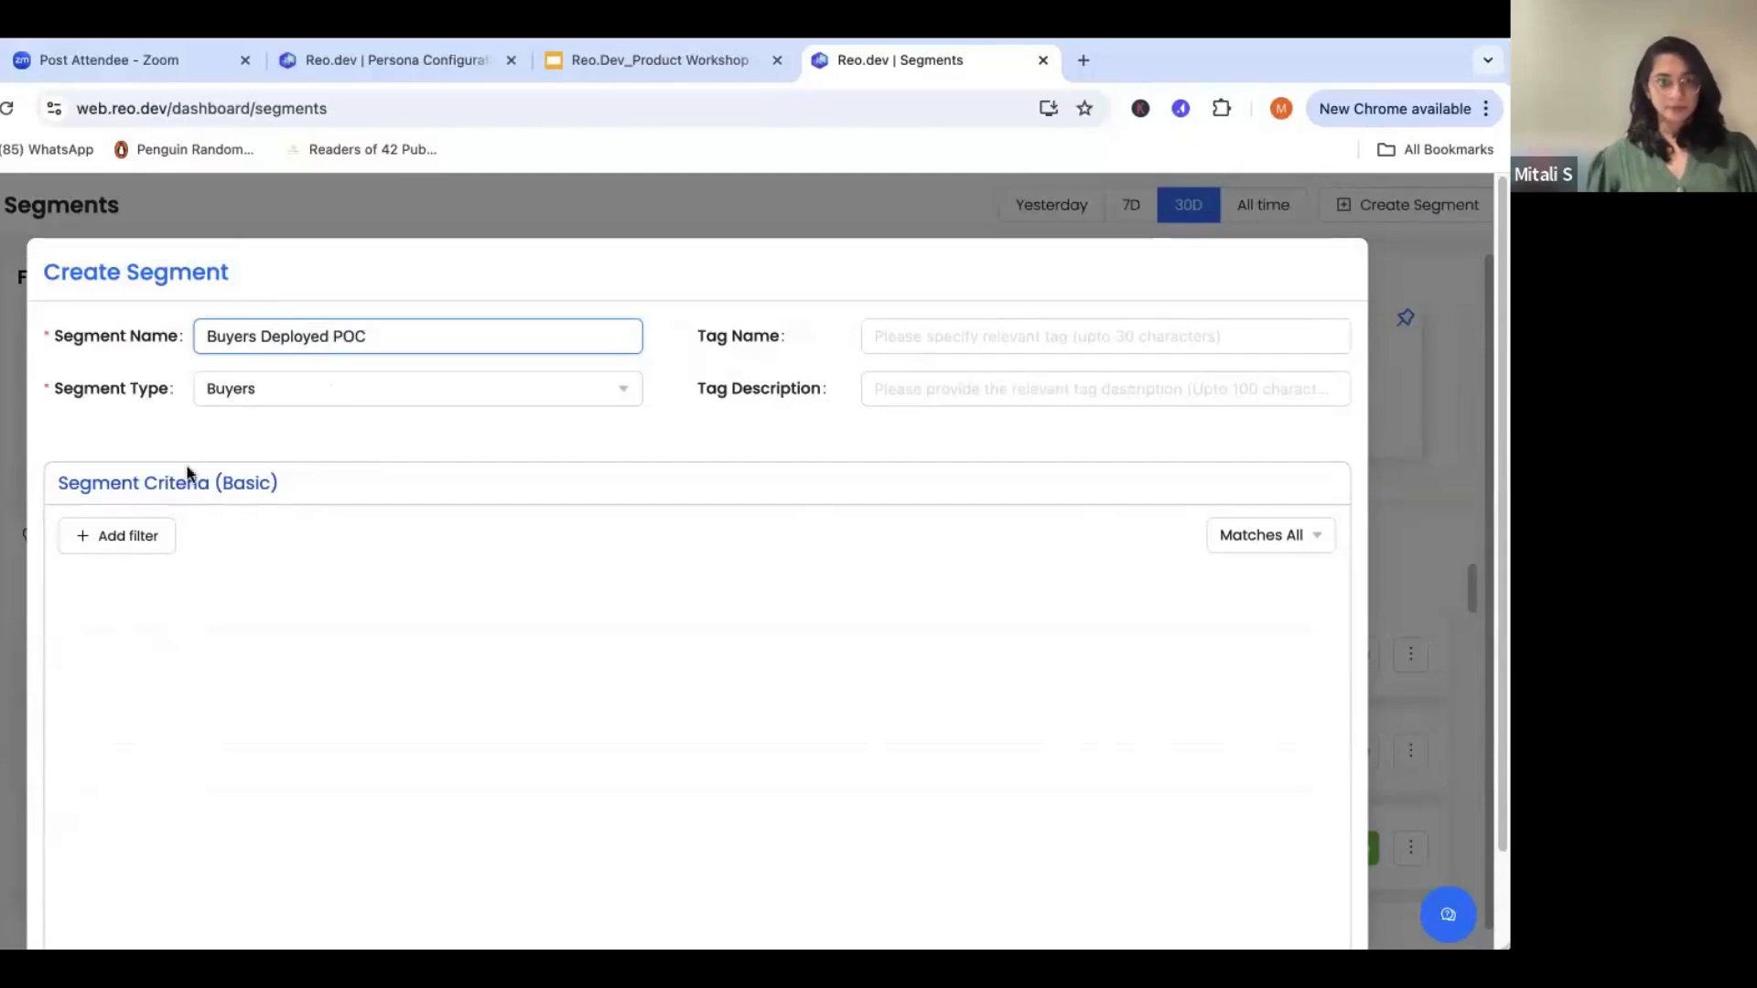
left_click(151, 542)
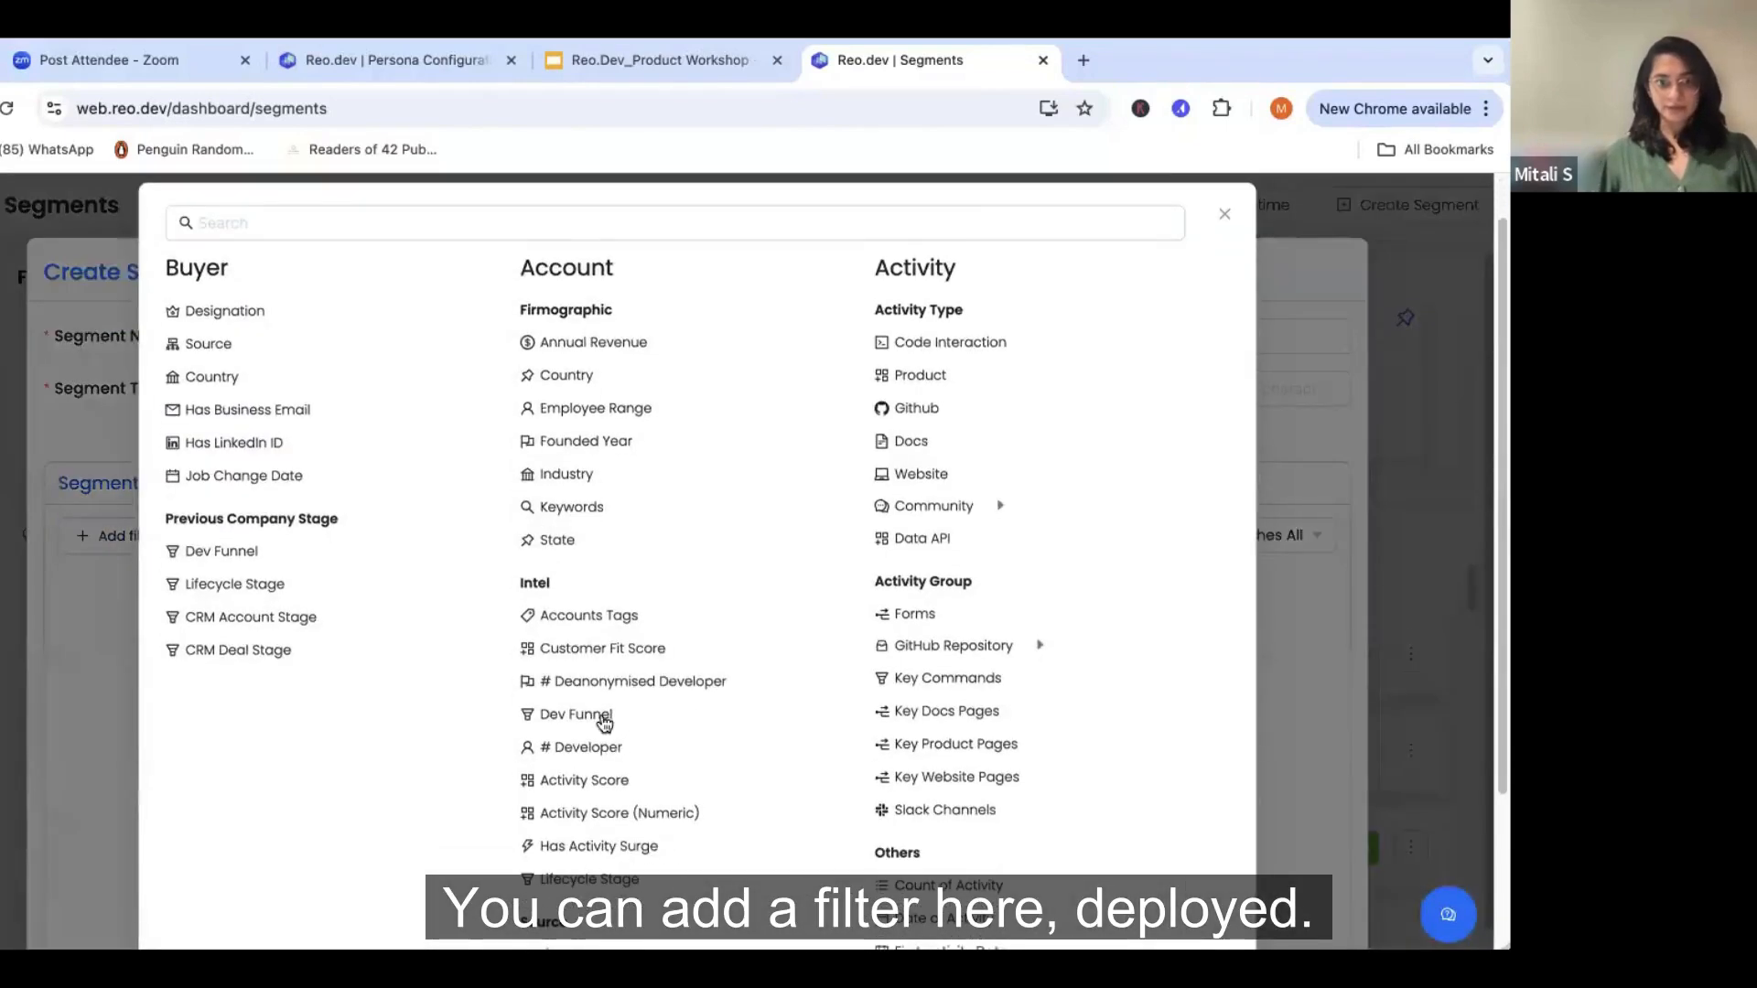
left_click(547, 682)
left_click(81, 779)
left_click(510, 732)
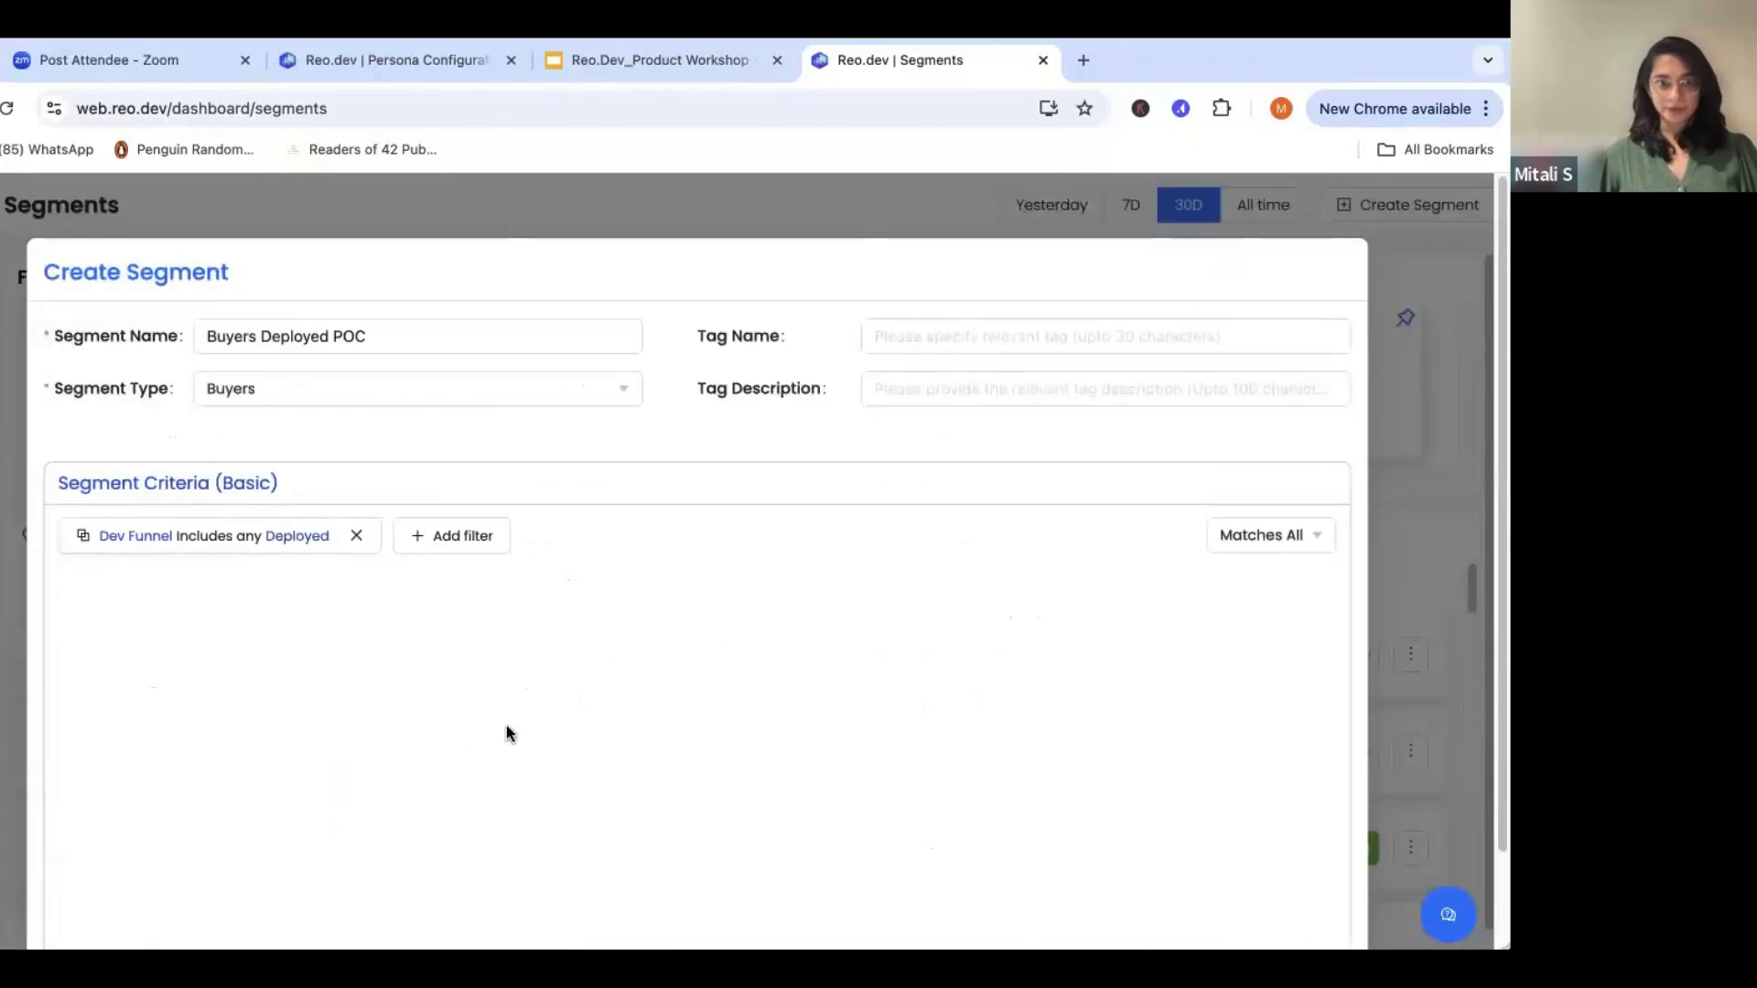
- Add a Customer Fit Score filter to the segment criteria that includes STRONG and one more score level
left_click(467, 547)
left_click(593, 704)
left_click(462, 749)
left_click(475, 723)
left_click(849, 681)
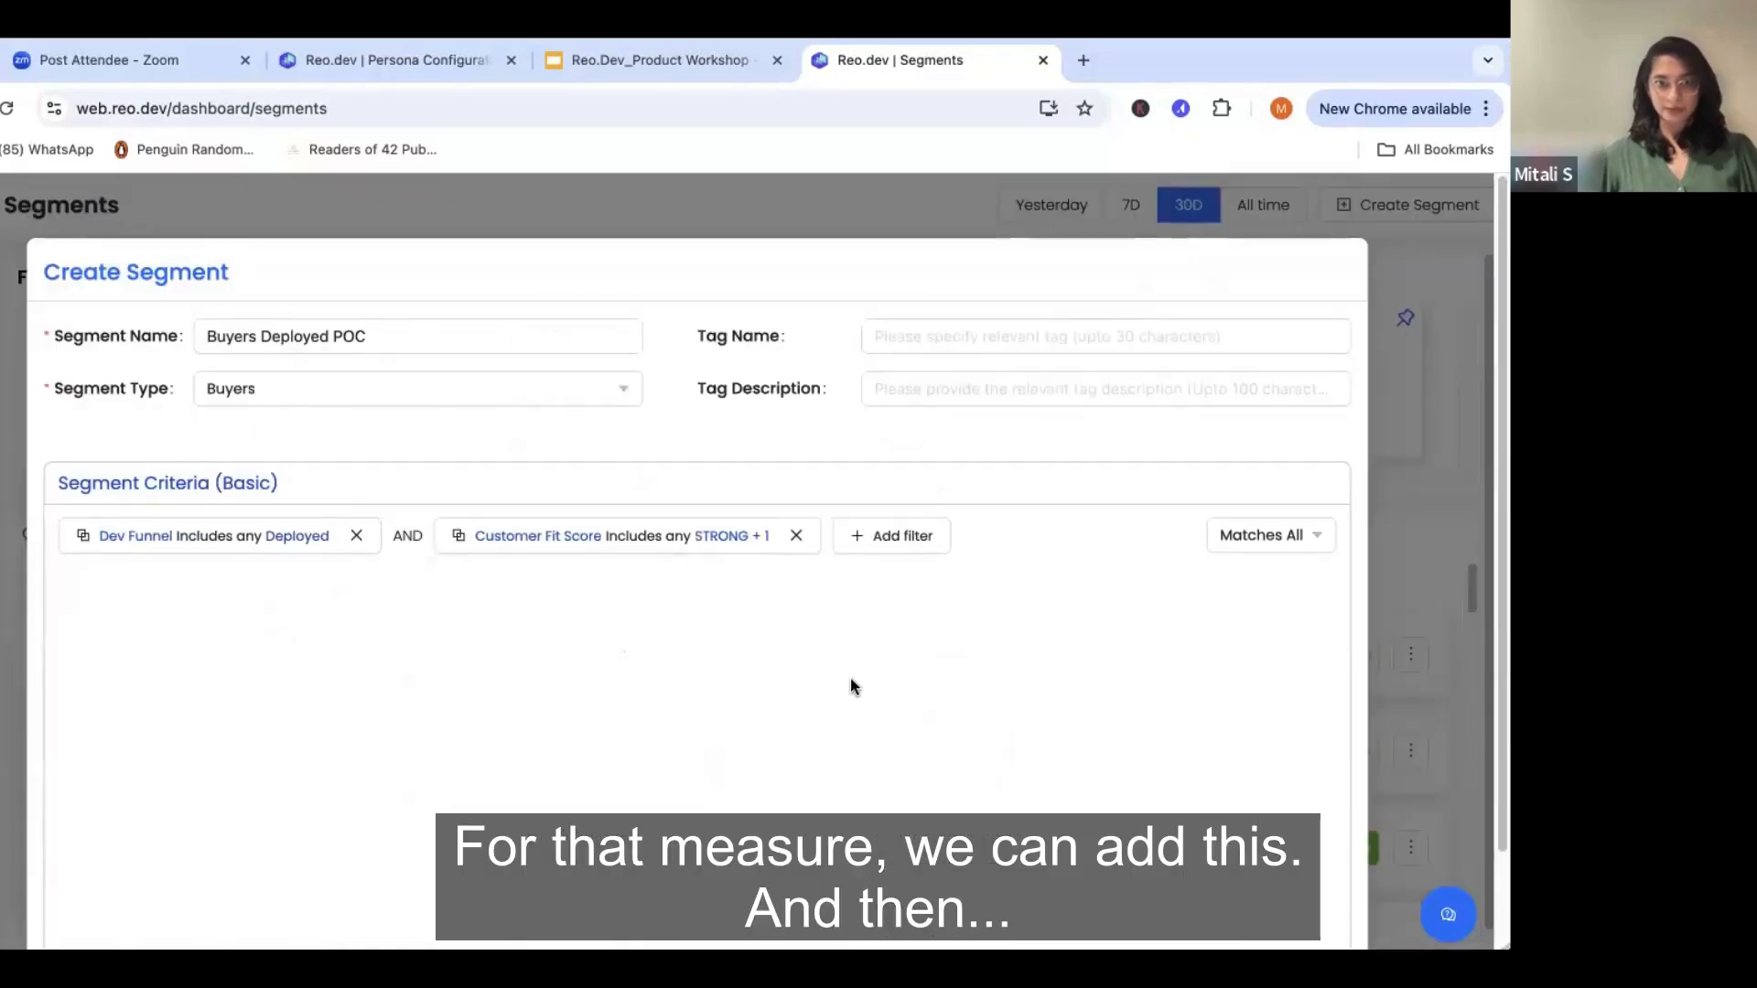
- Save the "Buyers Deployed POC" segment and dismiss the confirmation
scroll(850, 682, "down", 2)
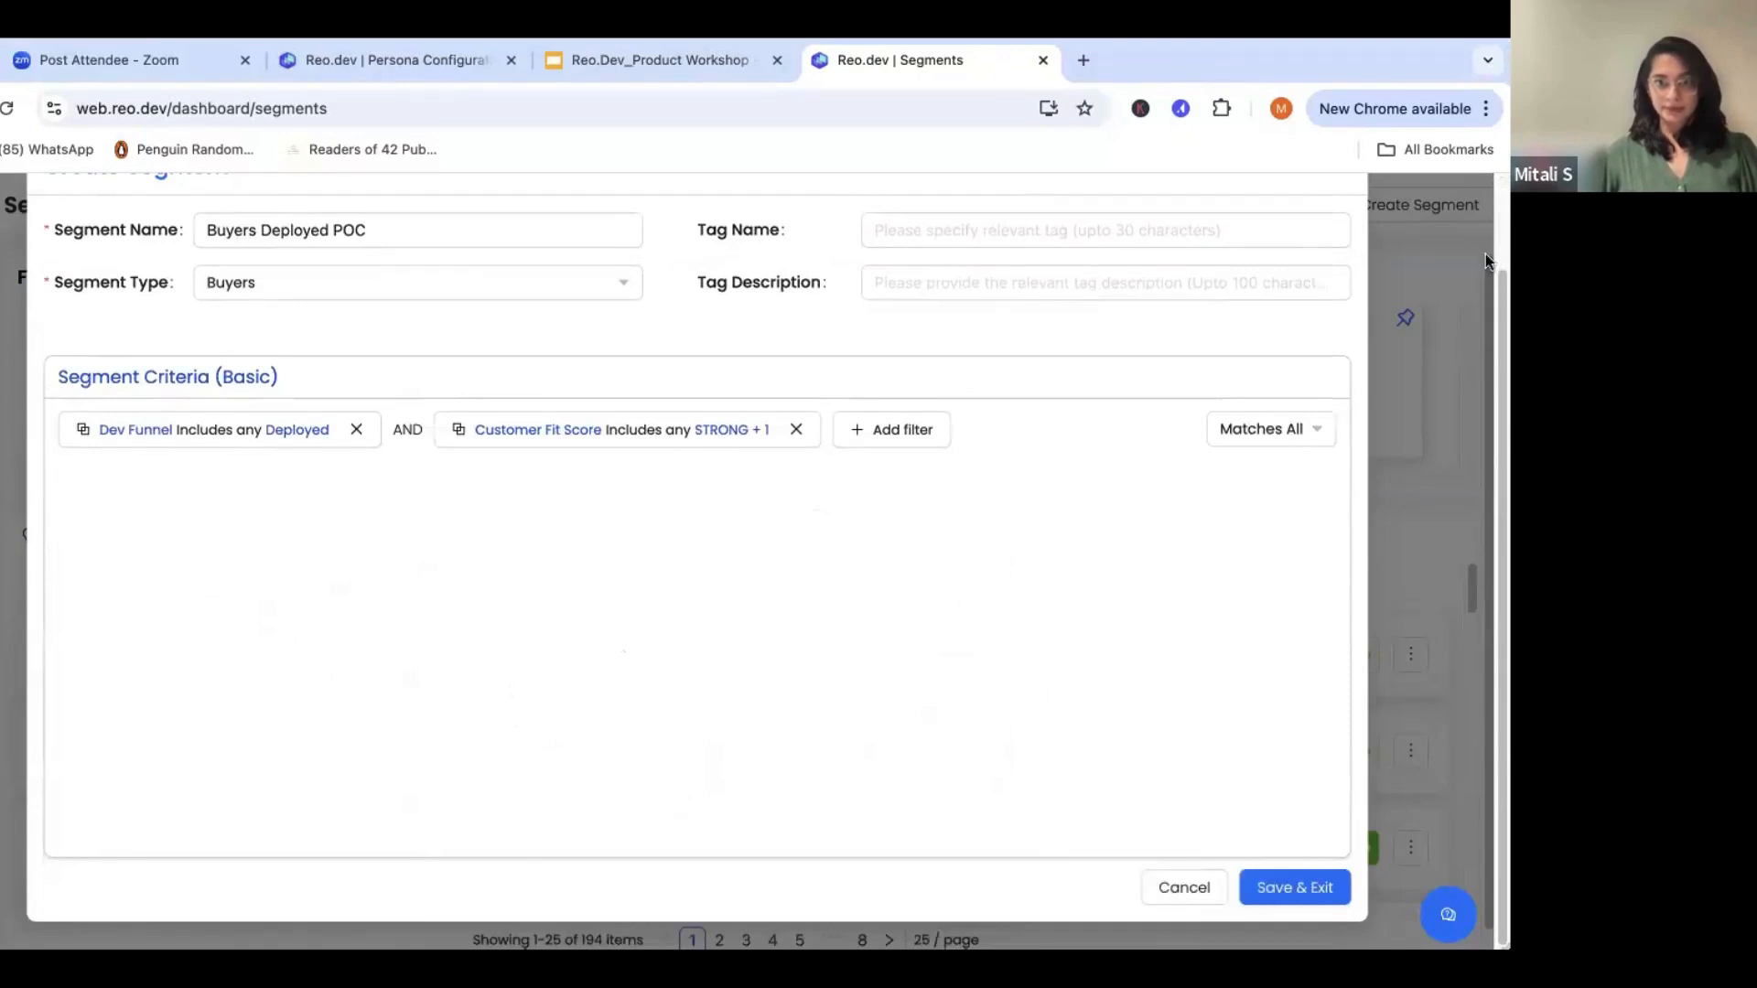
left_click(1270, 888)
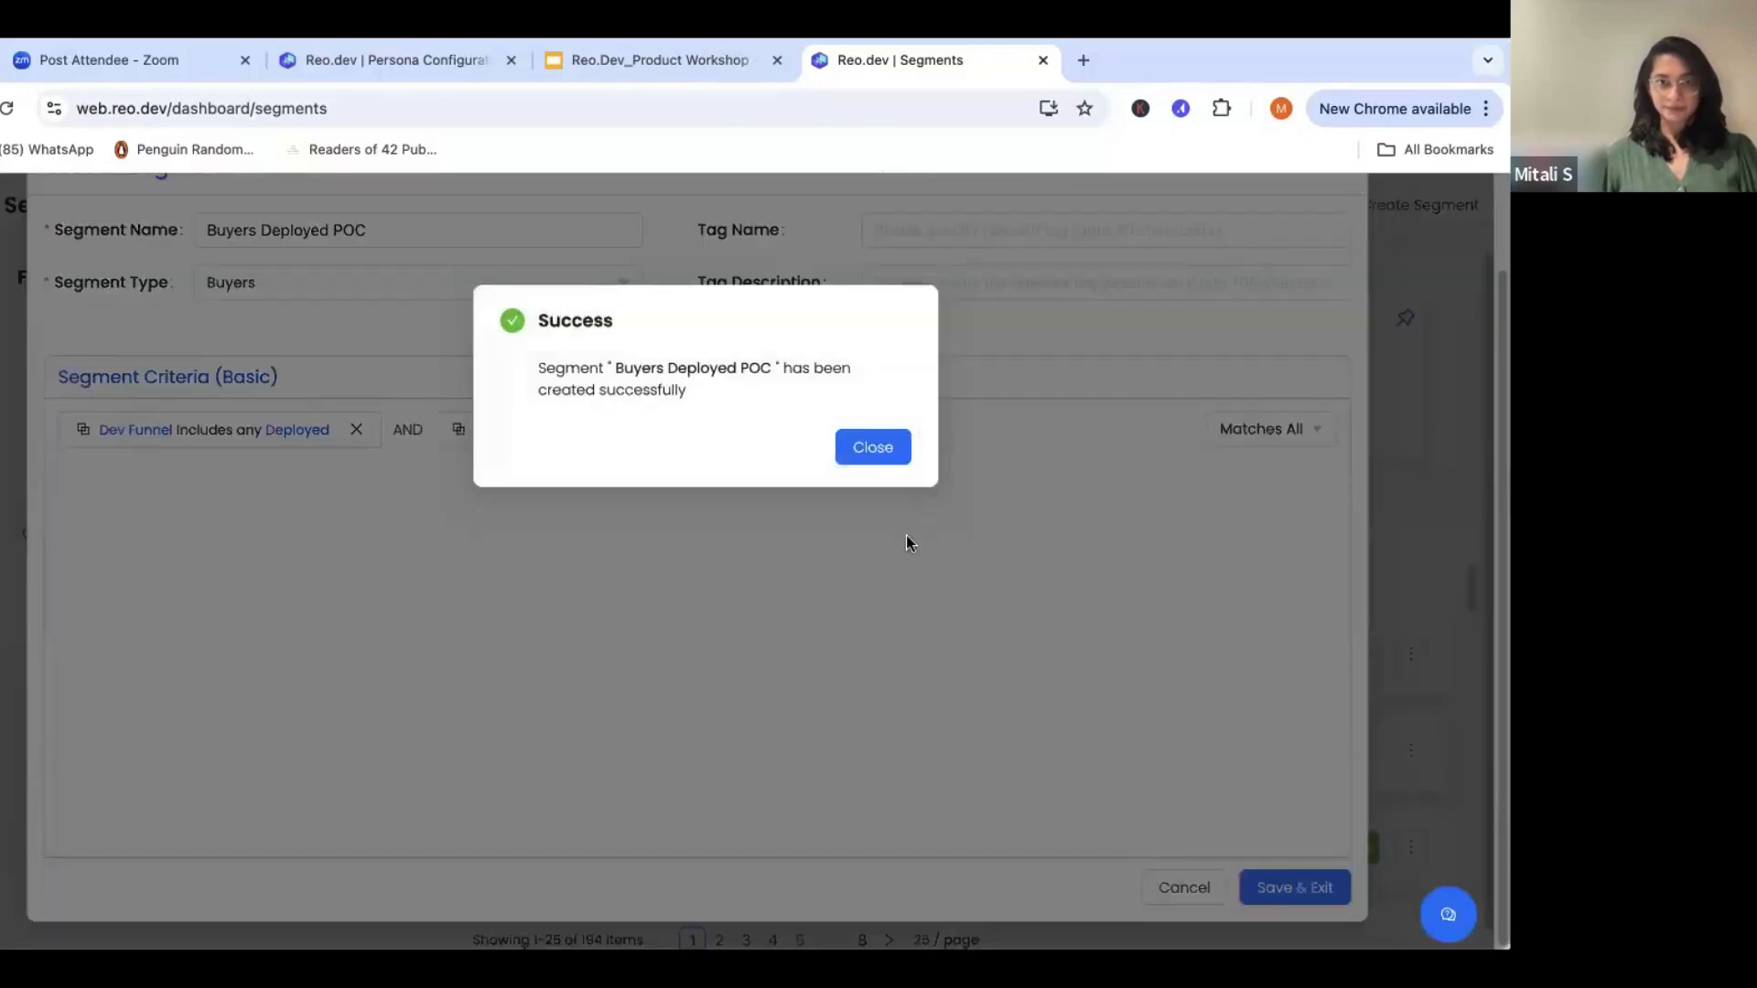
left_click(873, 449)
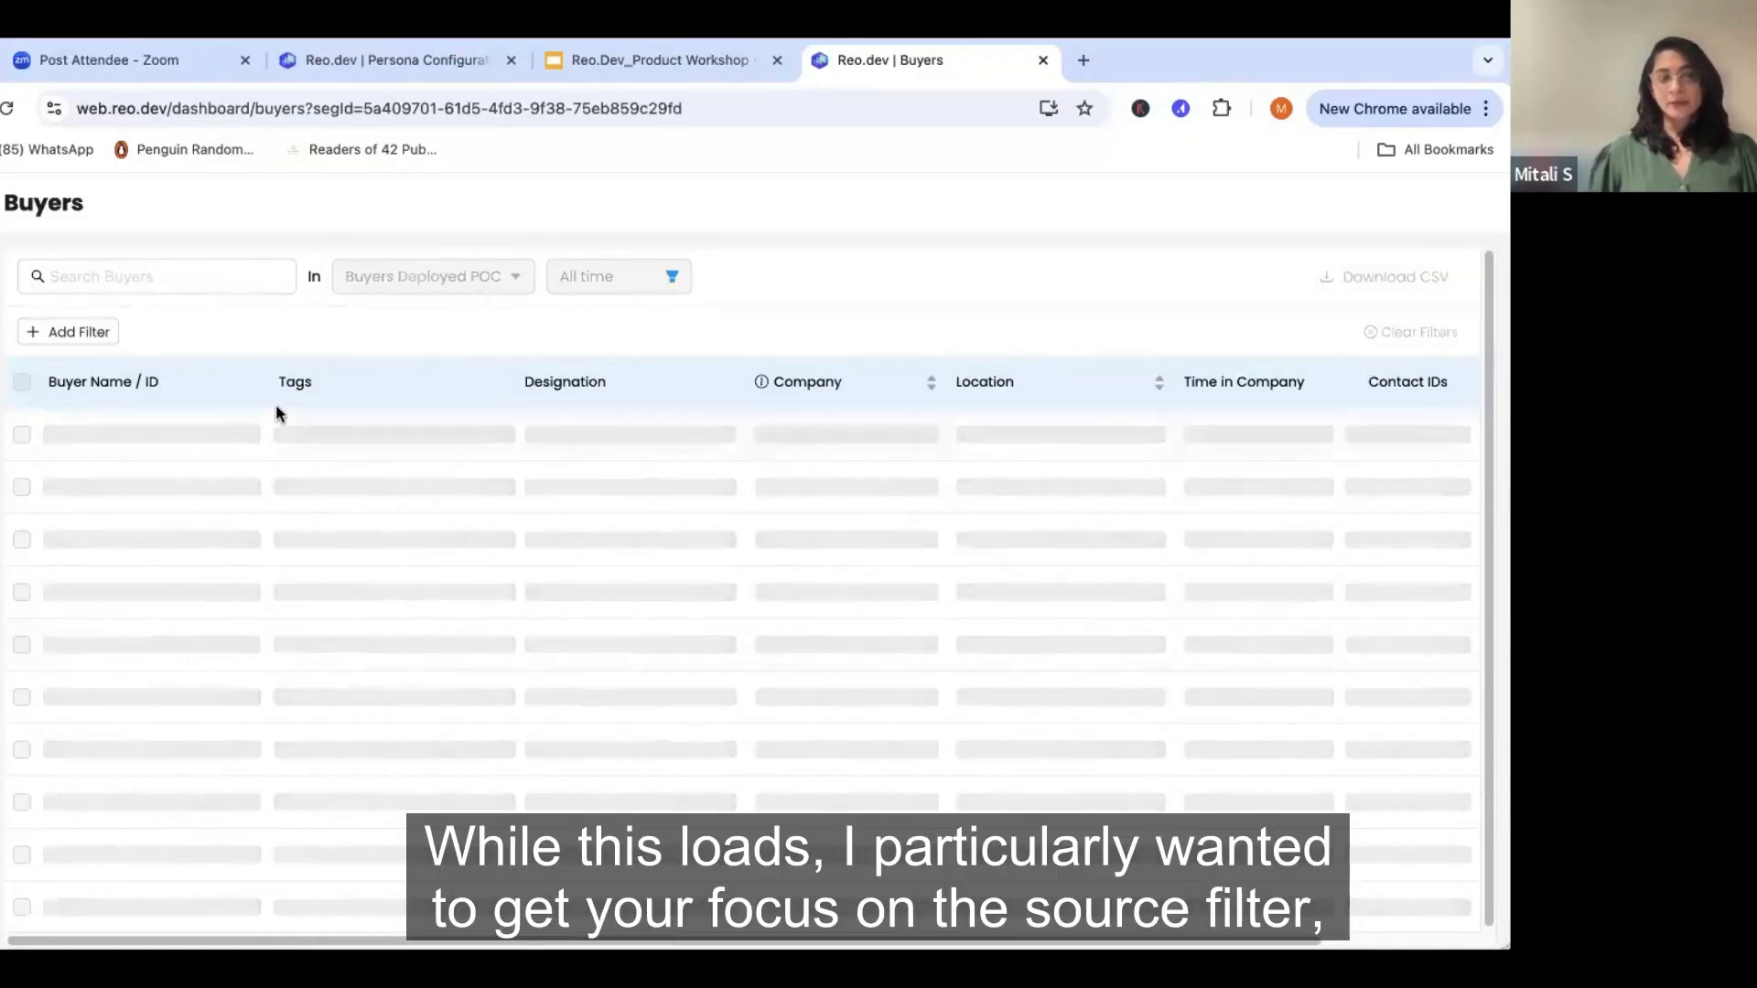
- Add a Source filter to the "Buyers Deployed POC" buyer list and view its options without choosing one
left_click(99, 333)
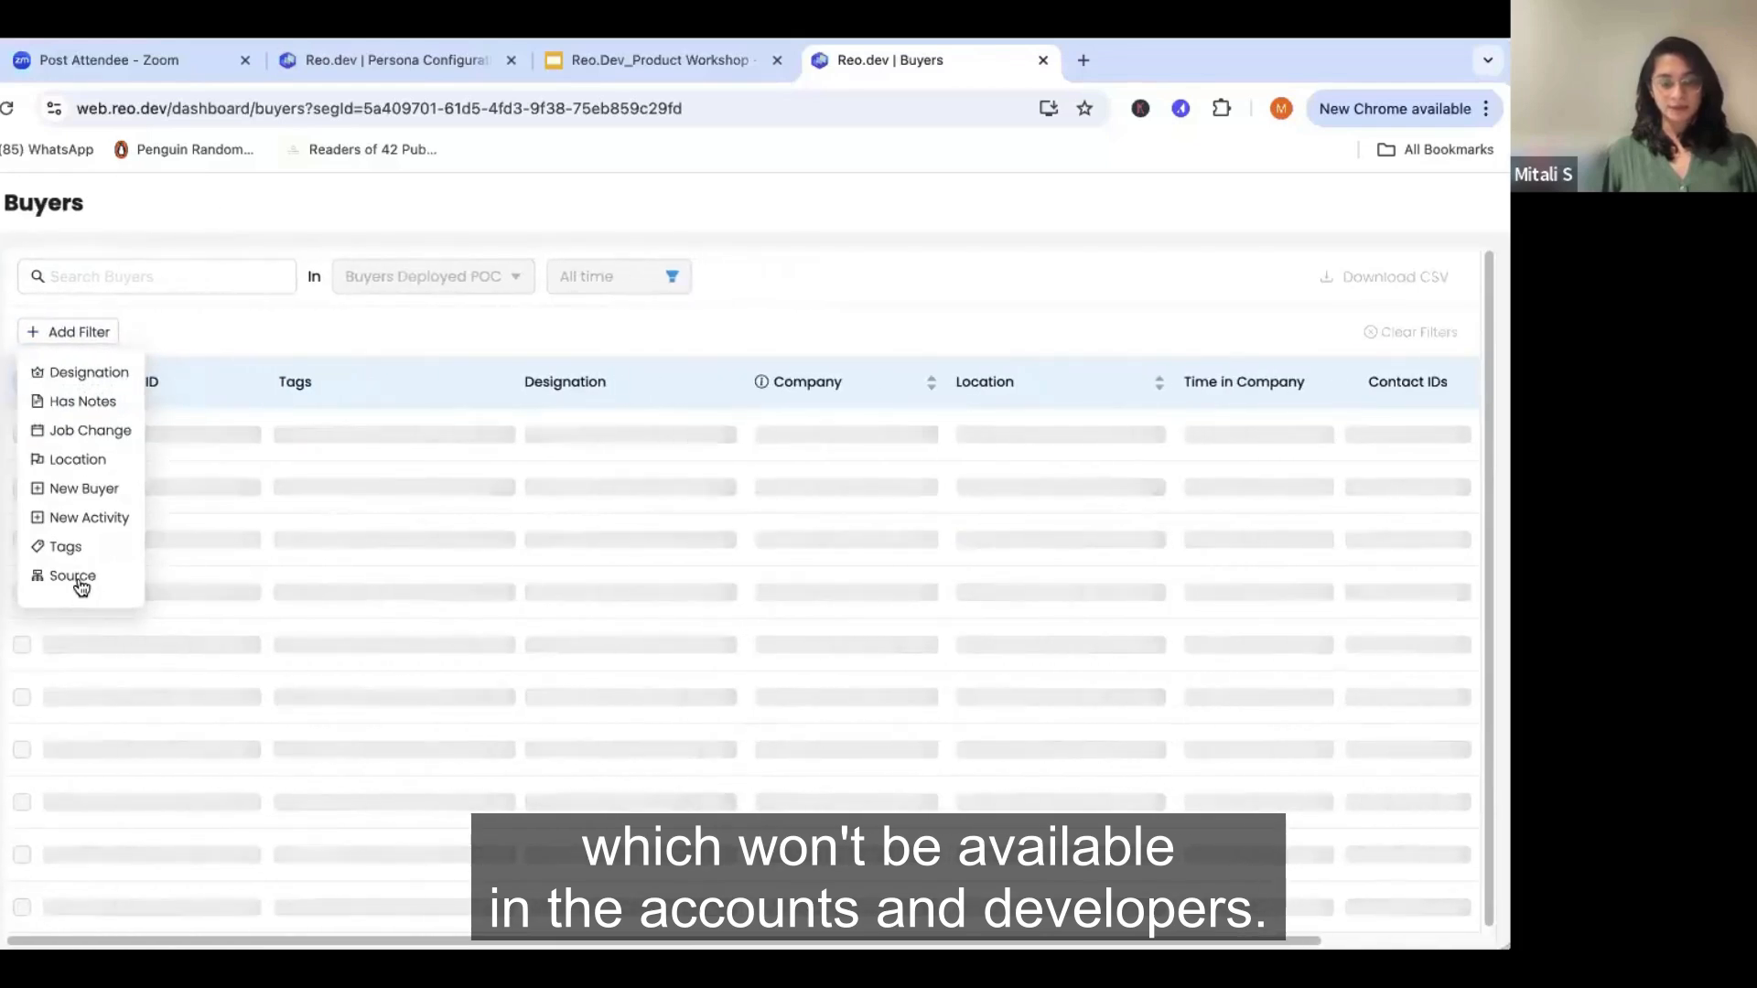
left_click(75, 578)
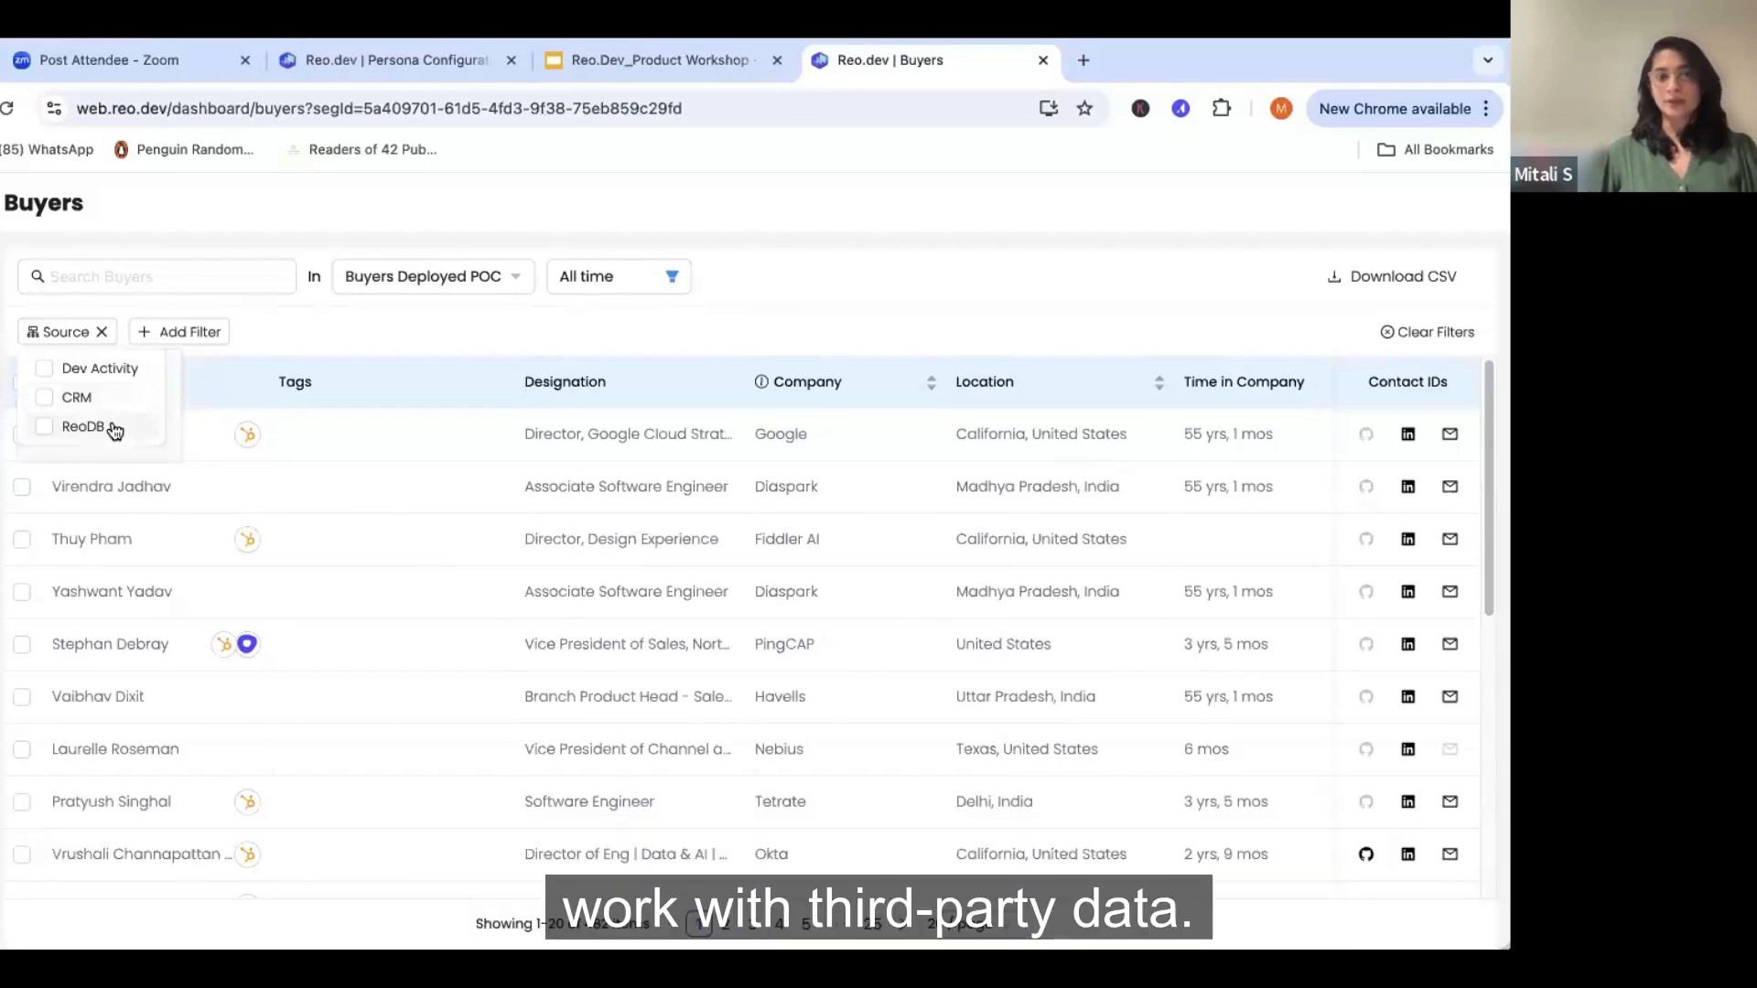
left_click(305, 337)
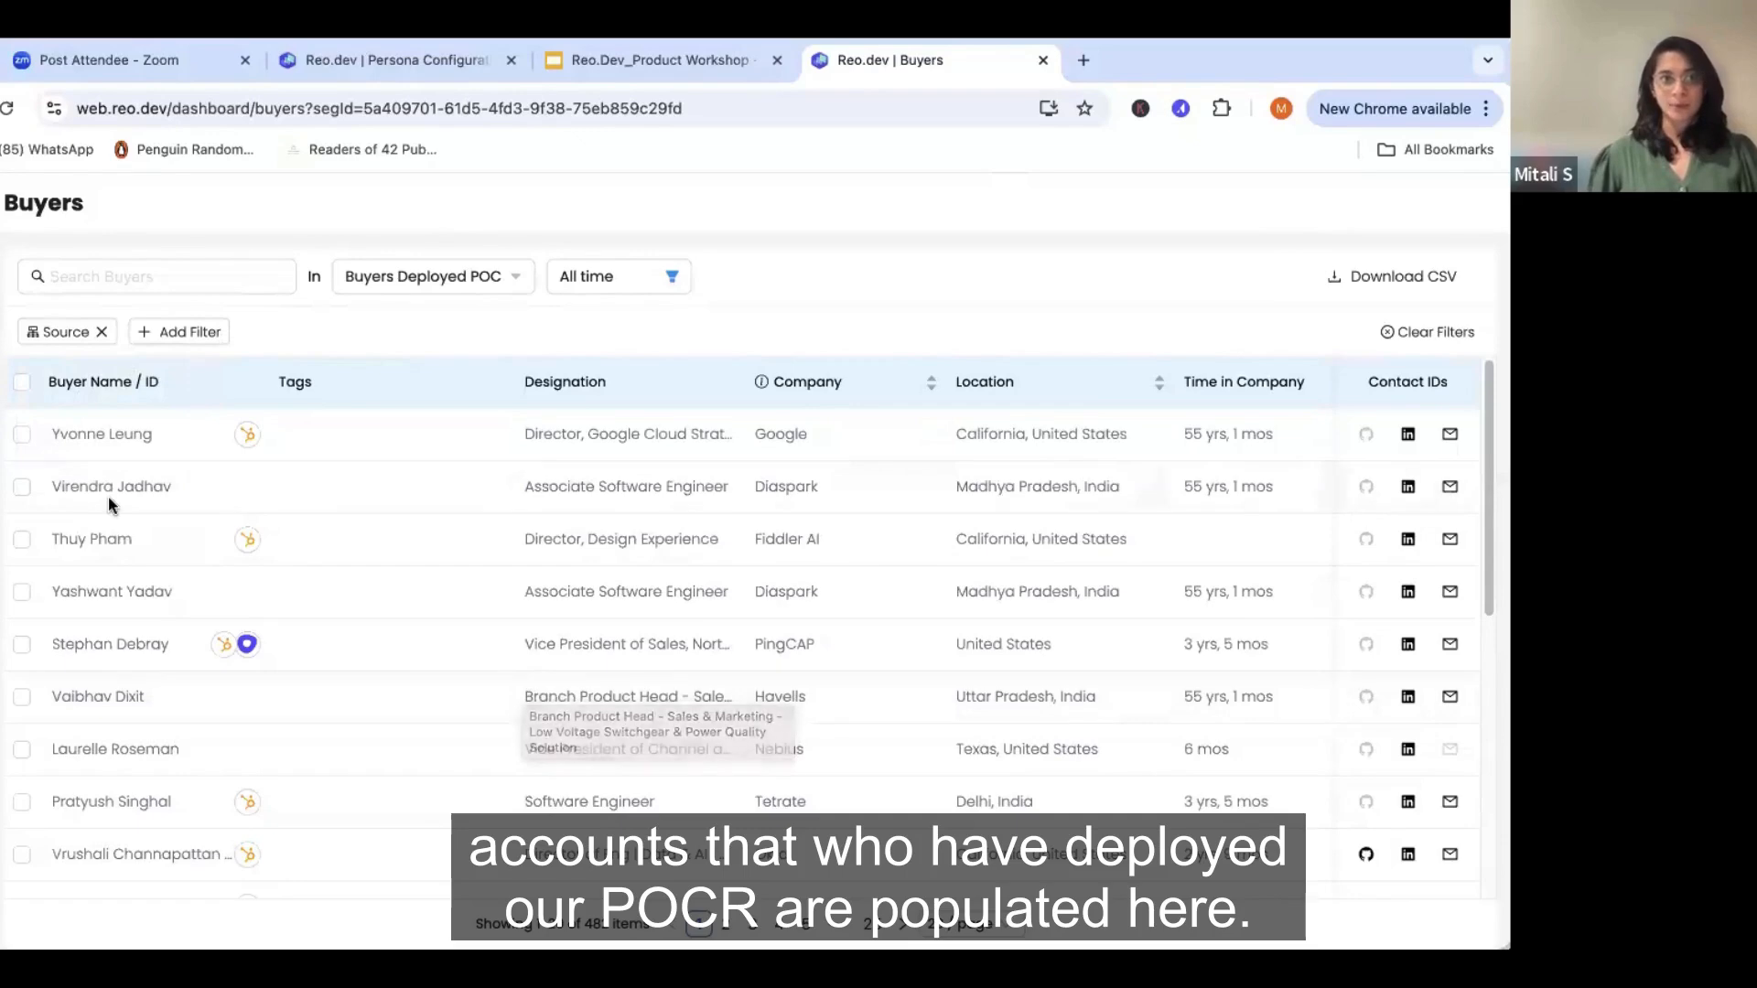
- Select the first three buyers in the list and review the actions available for them
left_click(22, 435)
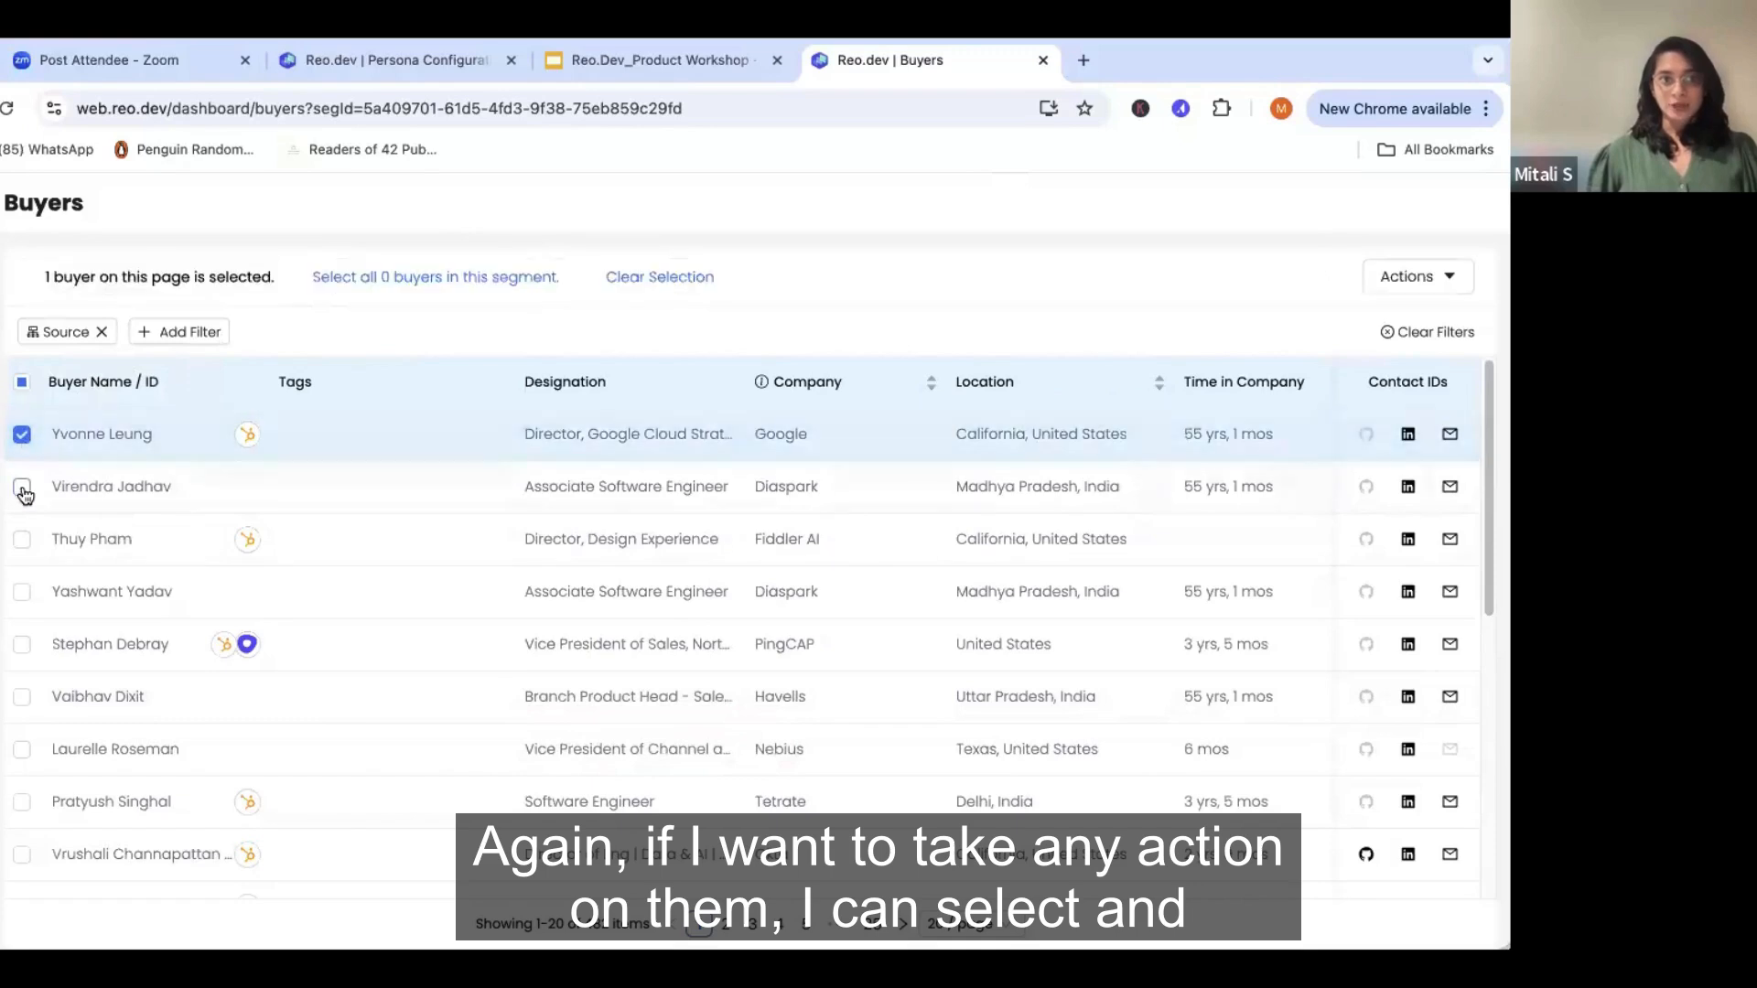
left_click(22, 487)
left_click(22, 539)
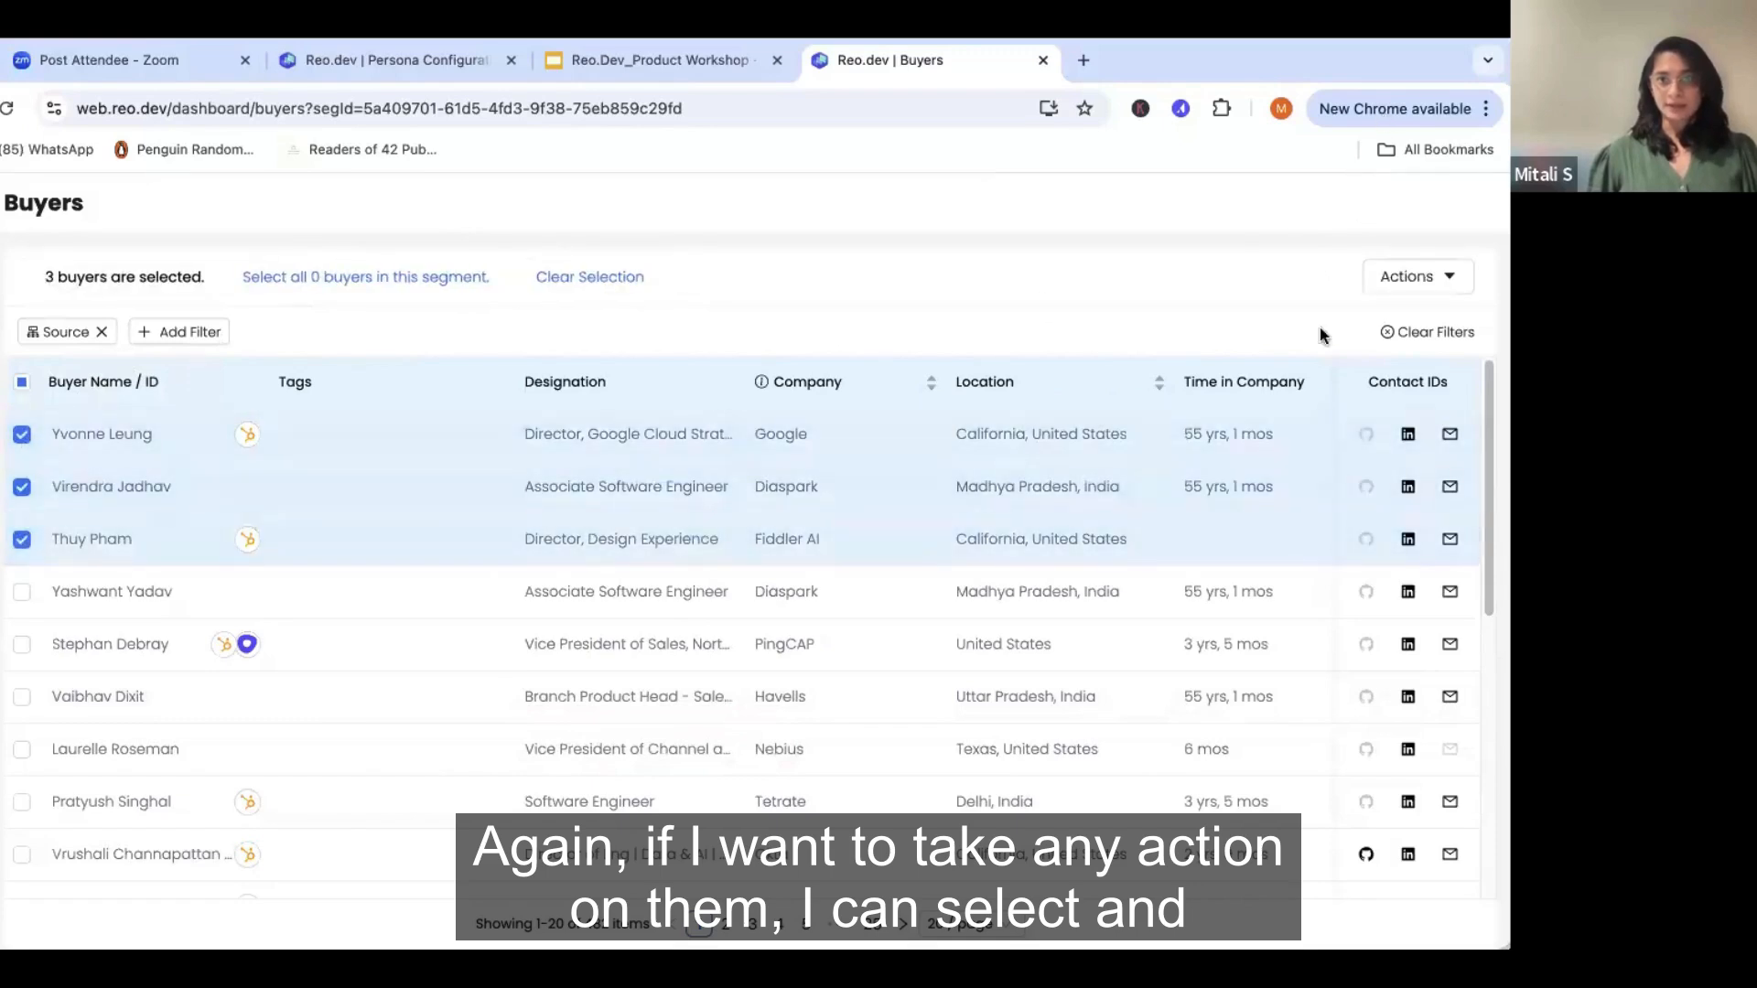
left_click(1415, 277)
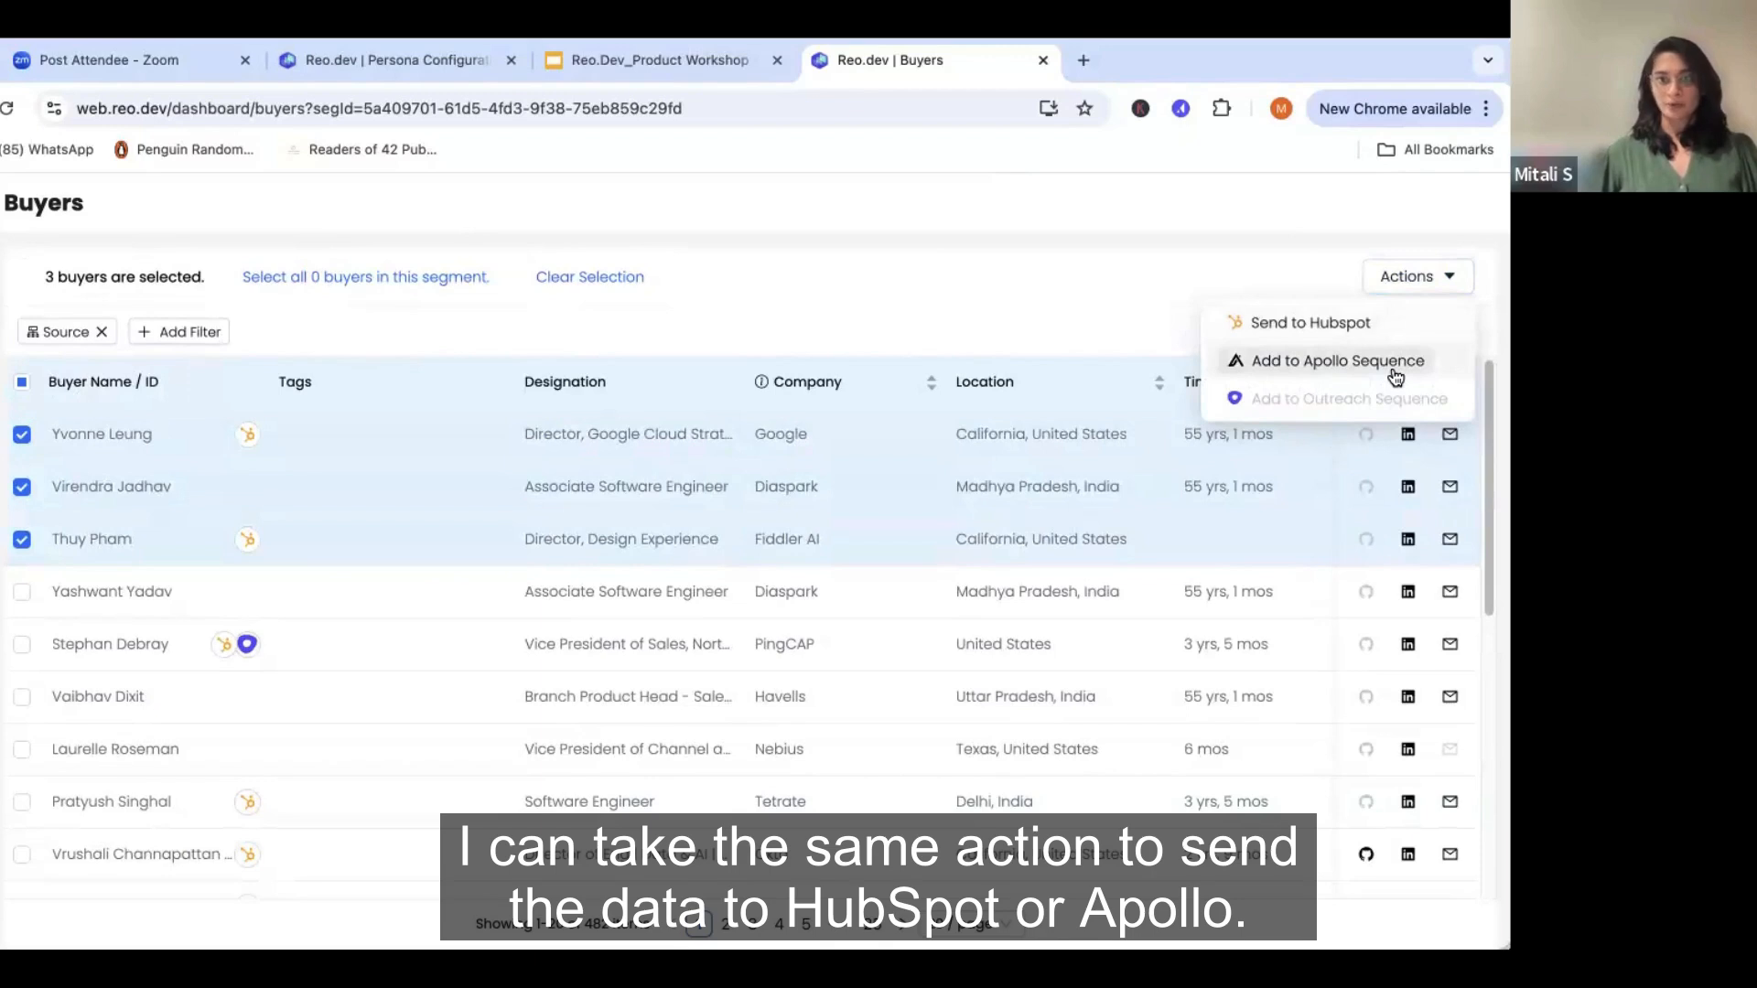
left_click(851, 309)
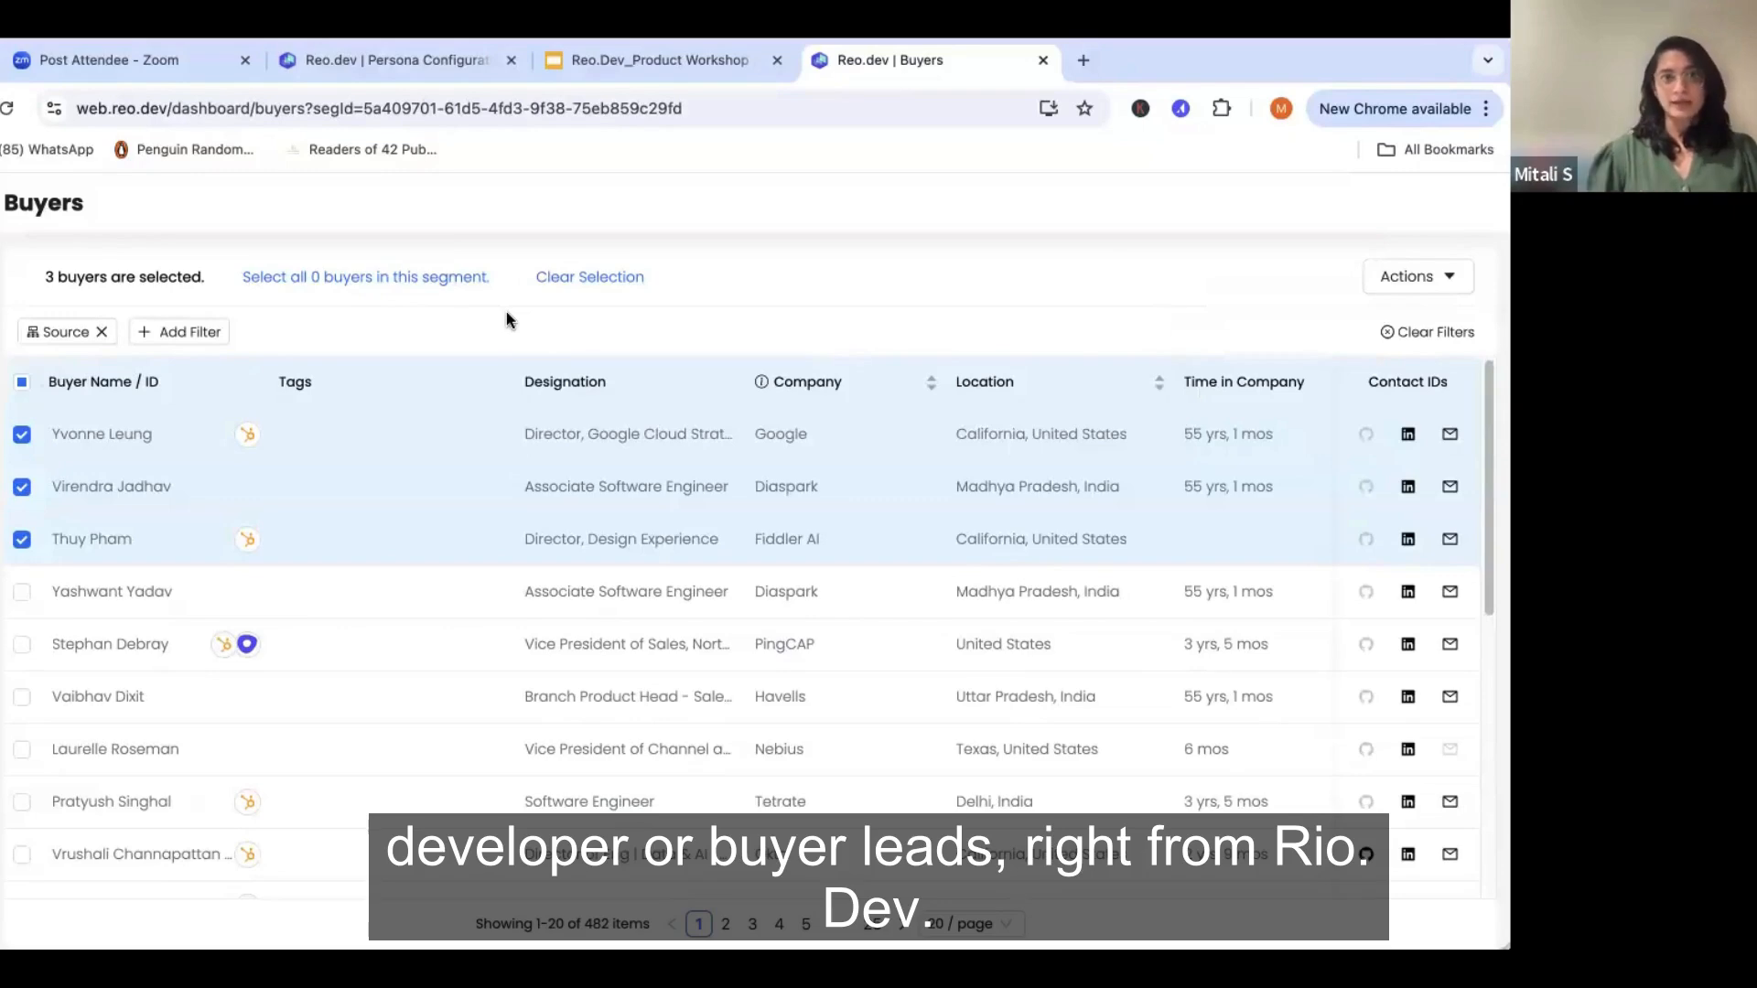
- Go to the Campaigns page and start creating a new campaign
mouse_move(3, 402)
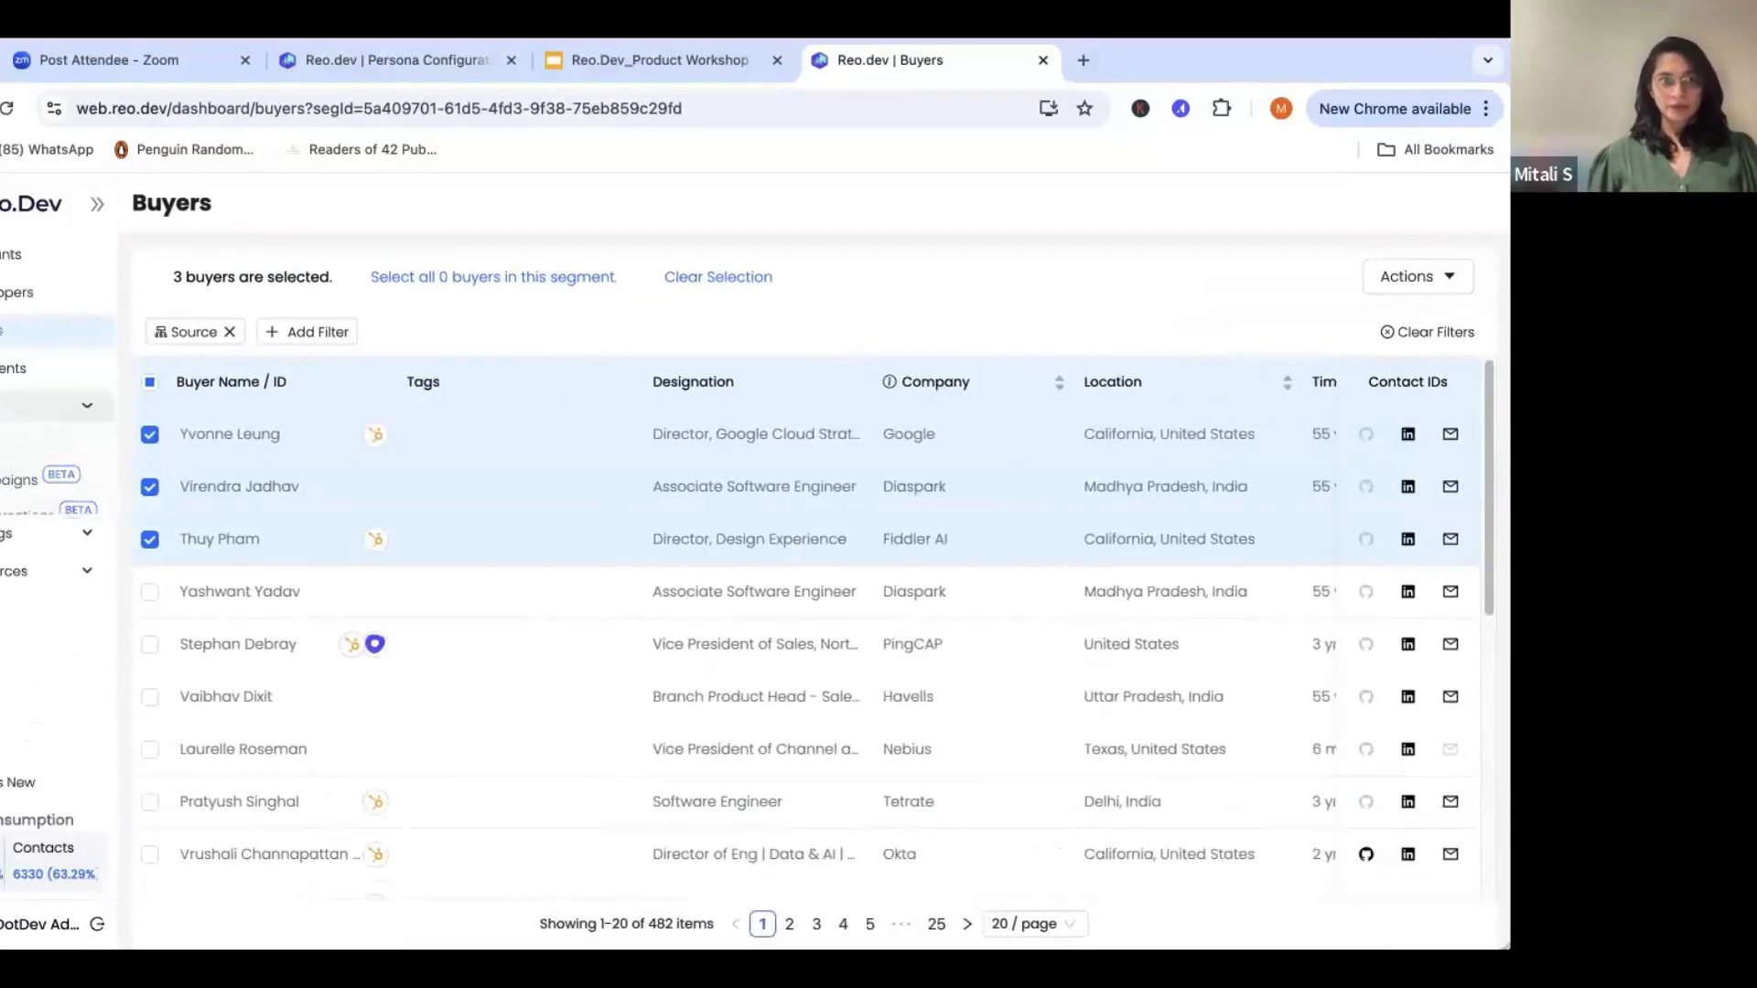
left_click(55, 406)
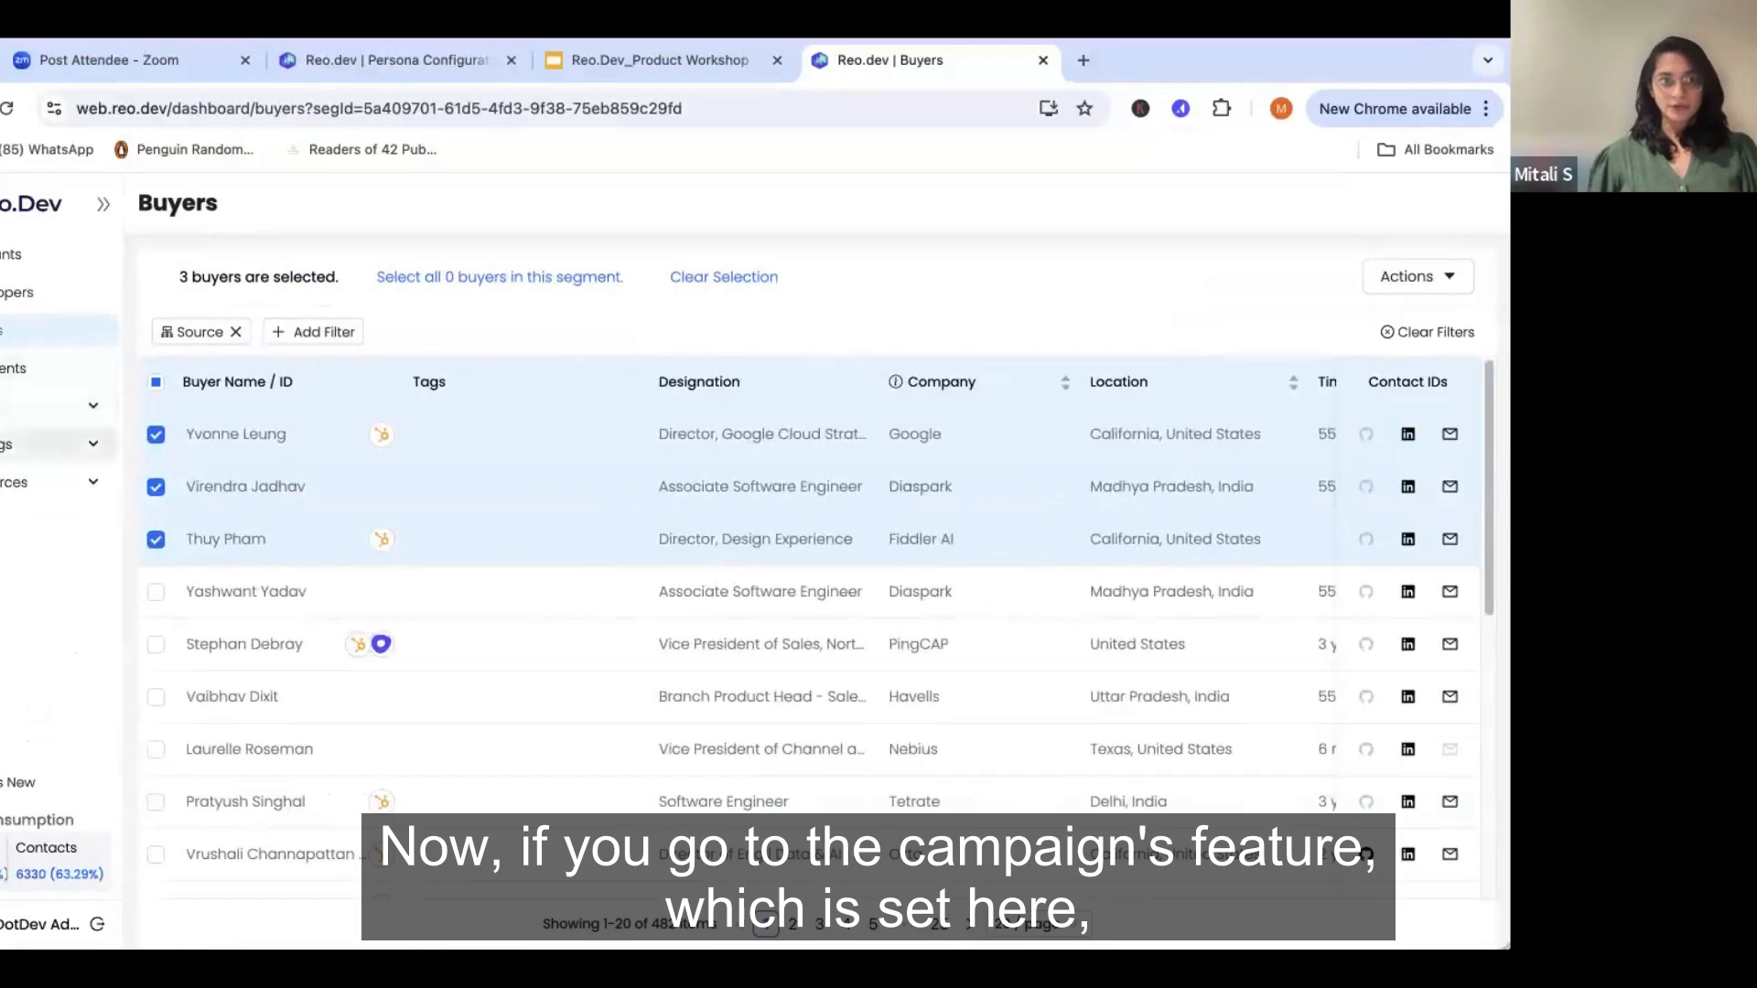
left_click(16, 483)
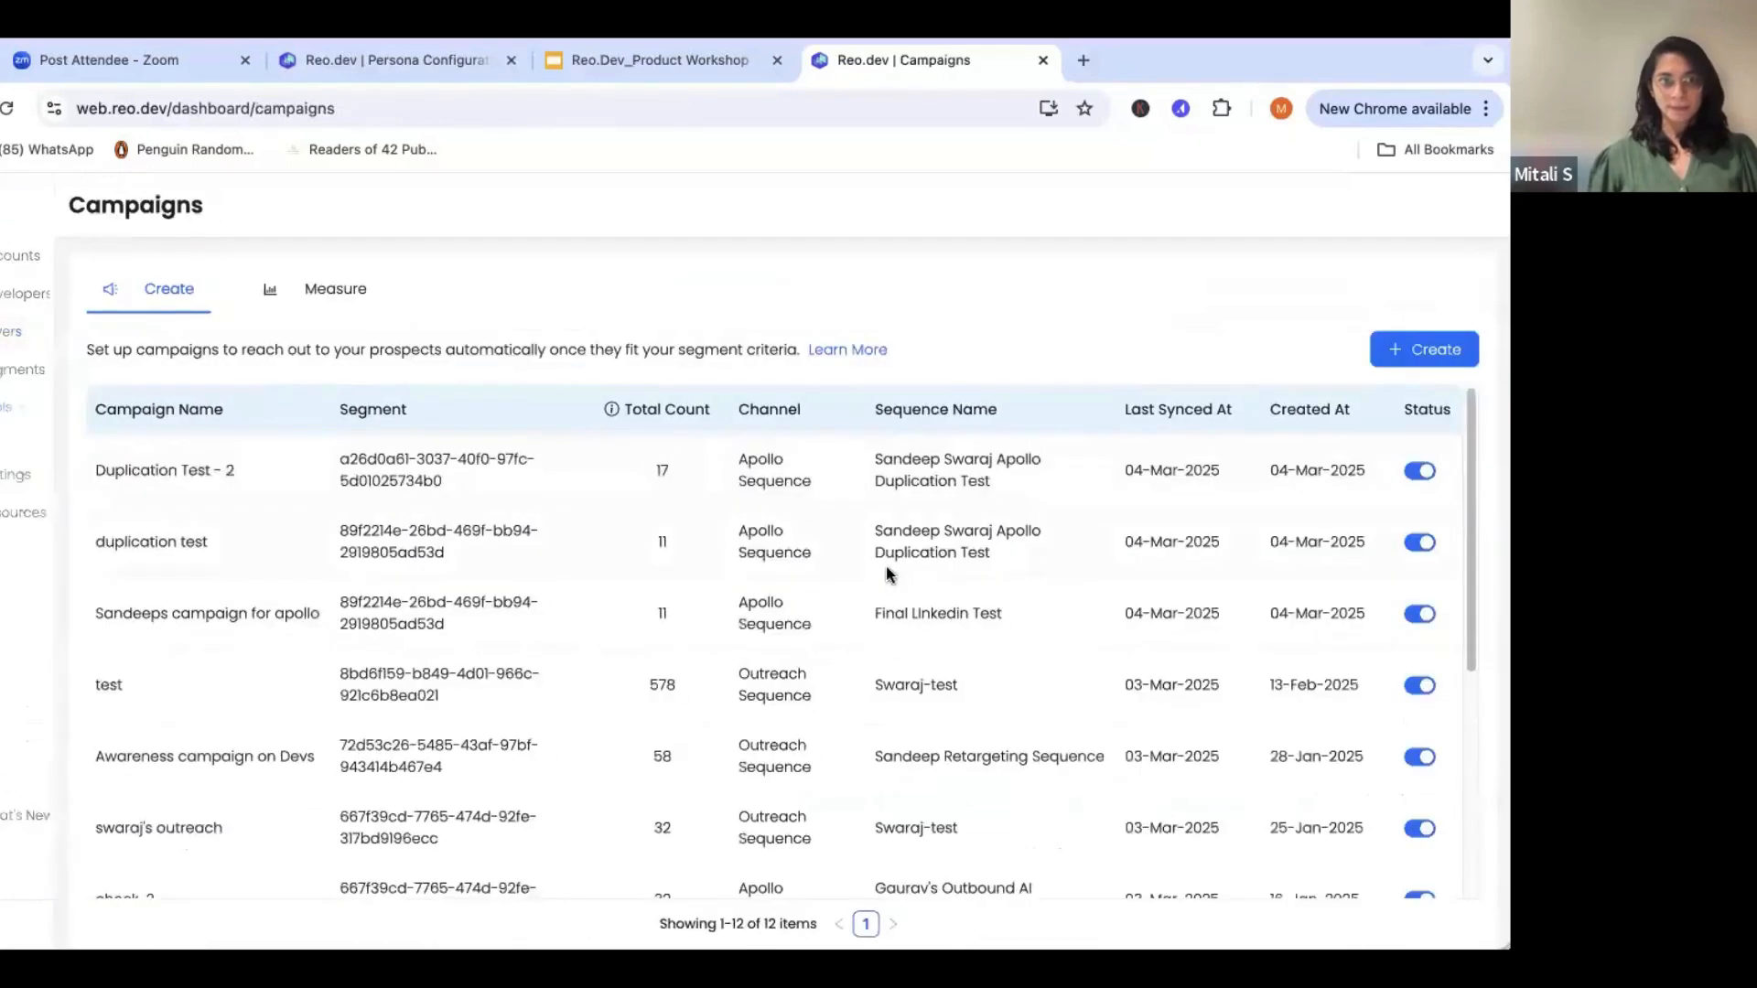
left_click(1417, 354)
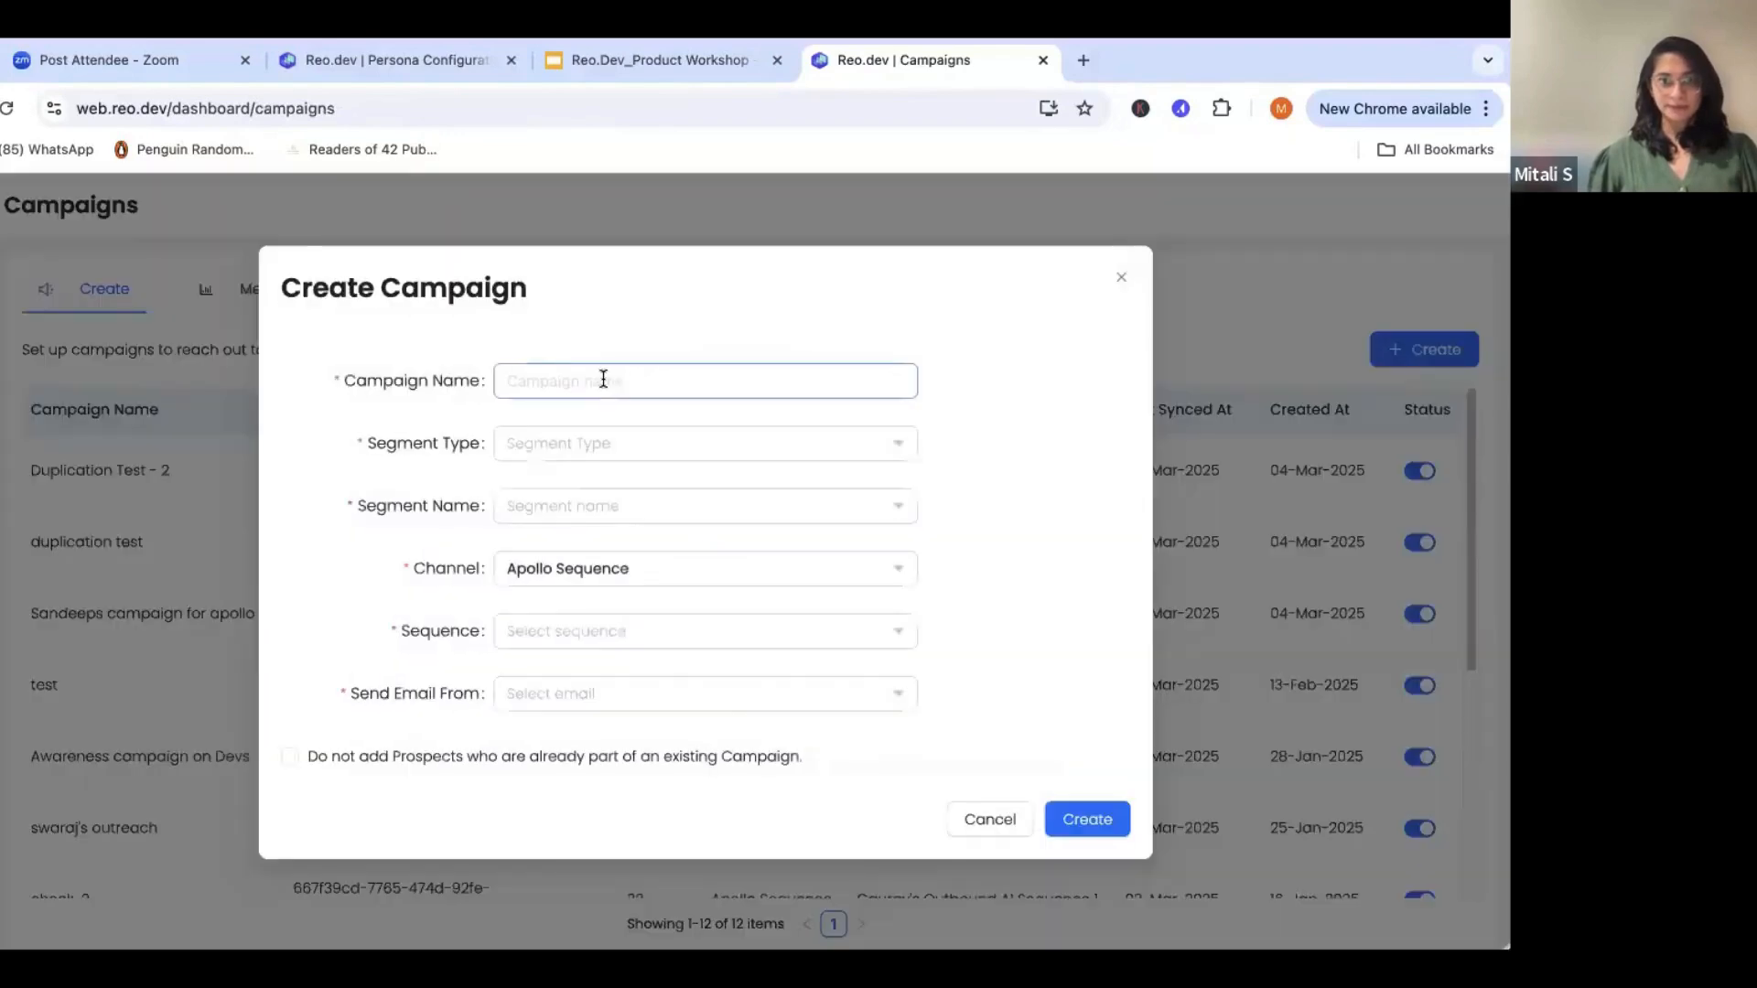
- Name the campaign "Active on Competitor Repo" and target the Buyers segment "Active on Competitor Repo"
type("Active")
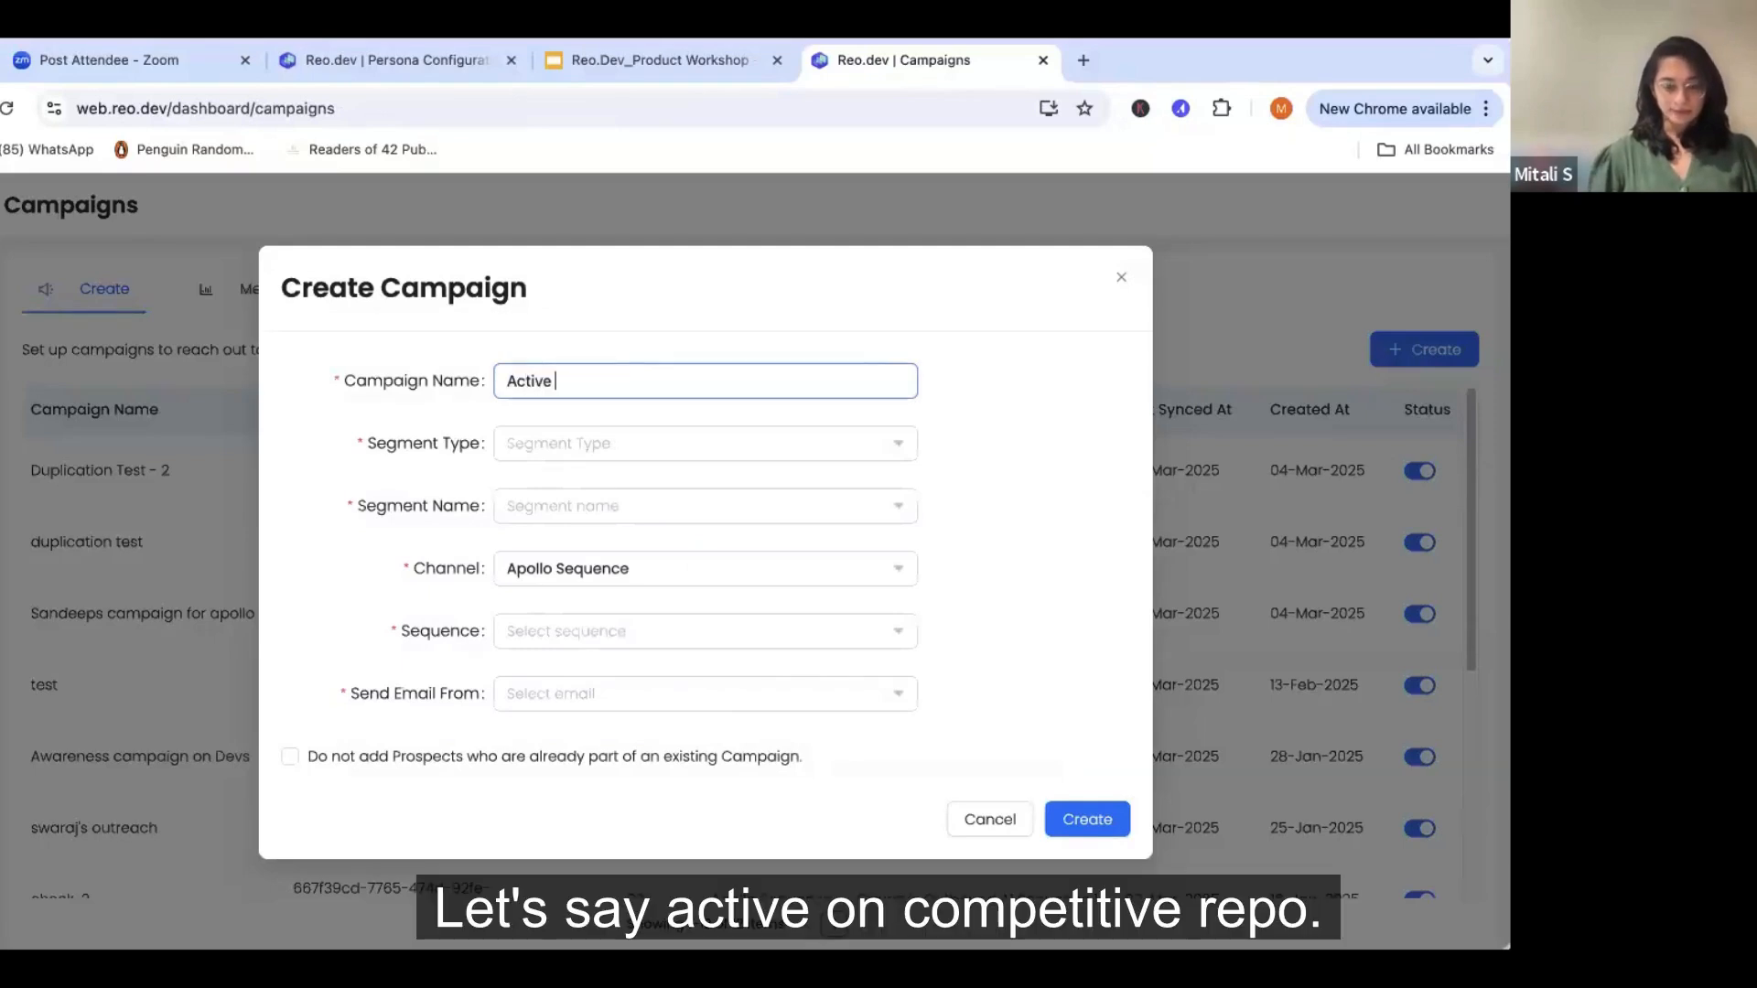
type(" on Competi")
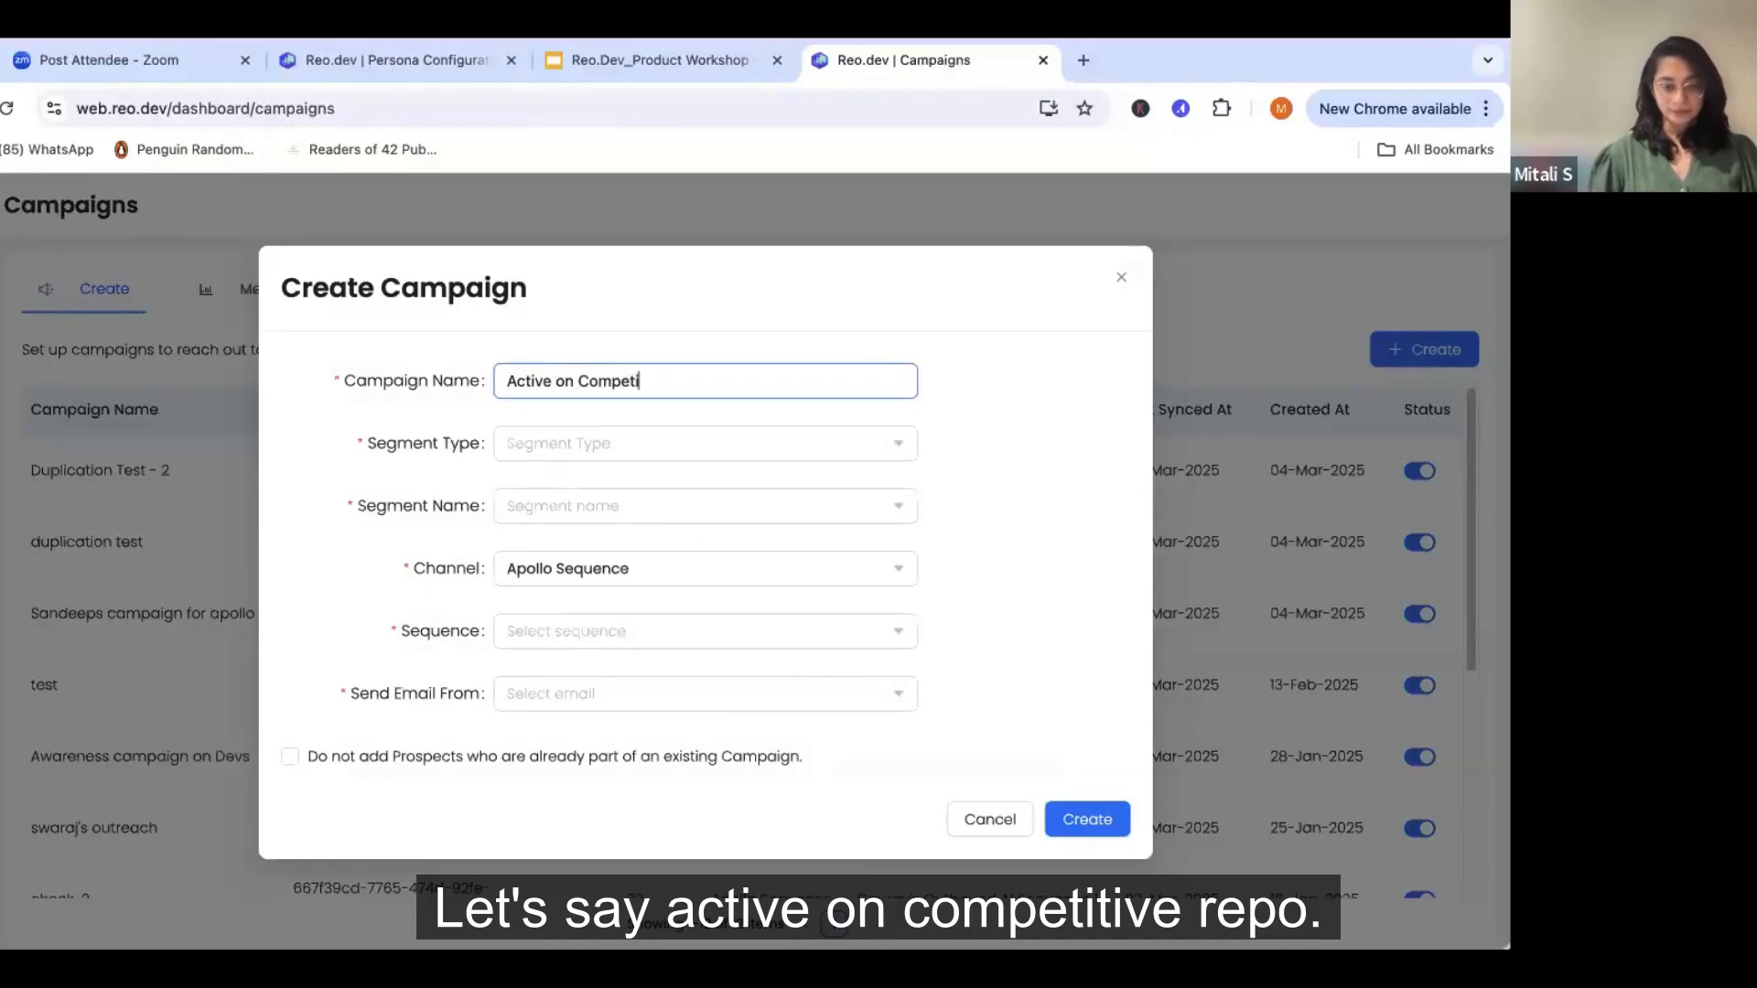
type("tor Repo")
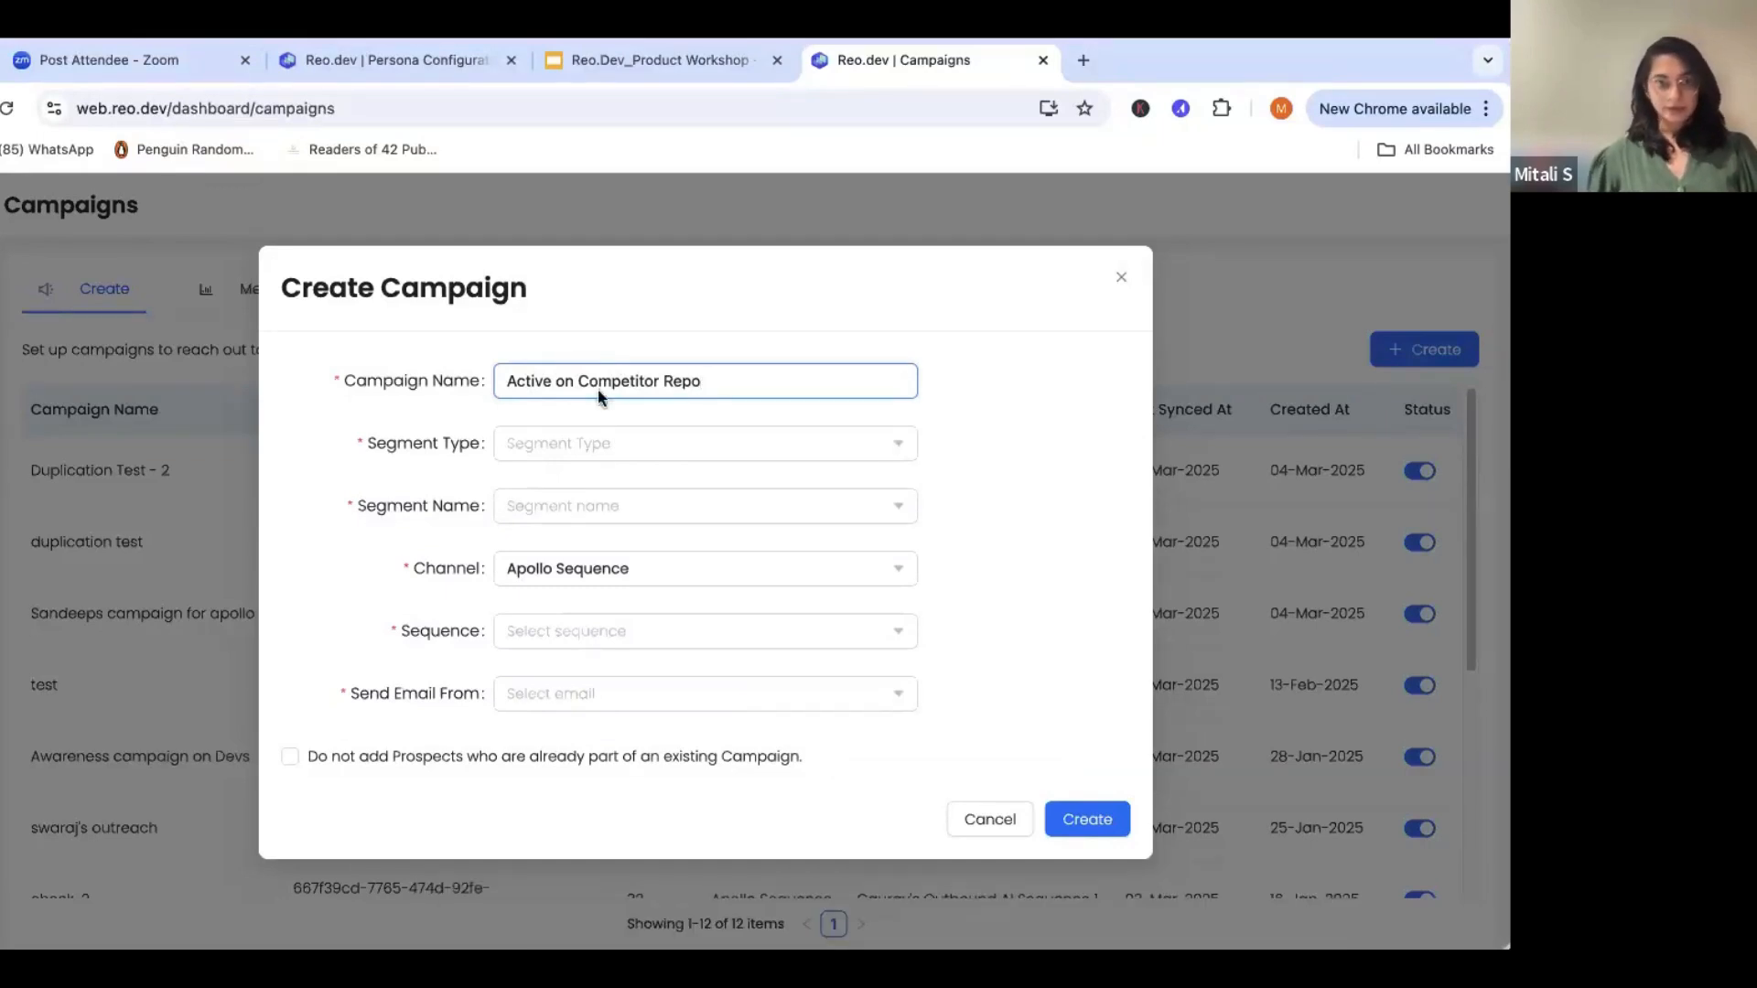
left_click(563, 454)
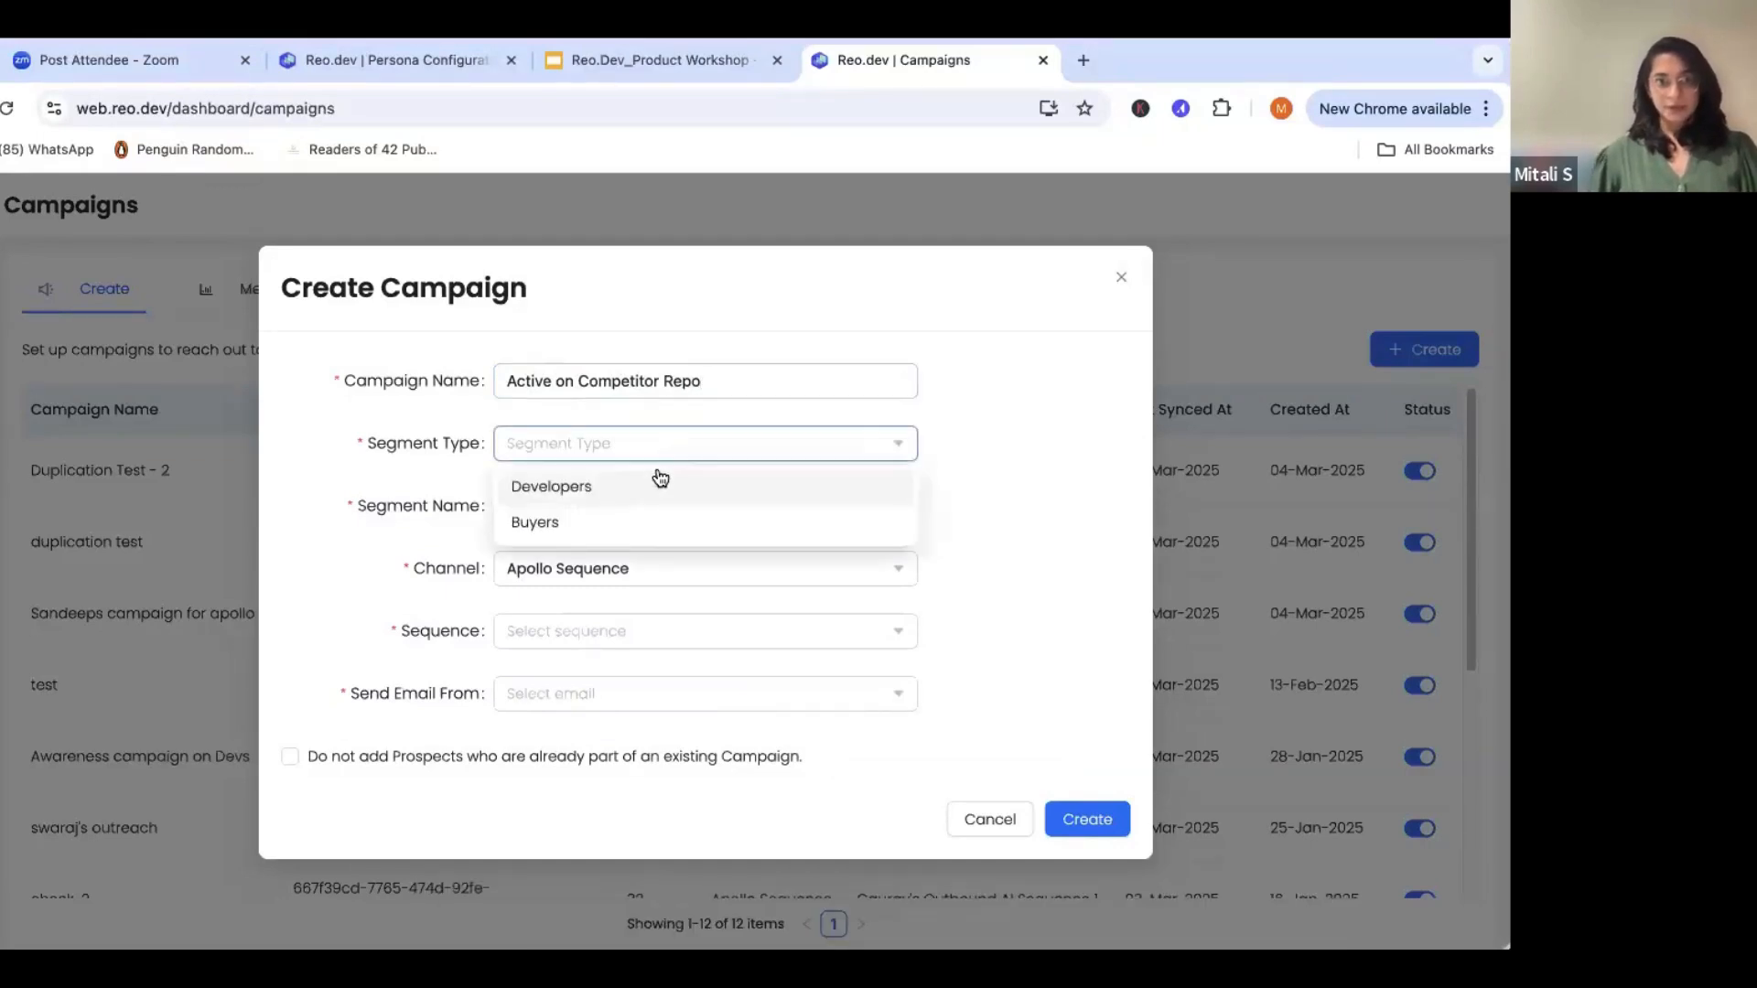
left_click(580, 528)
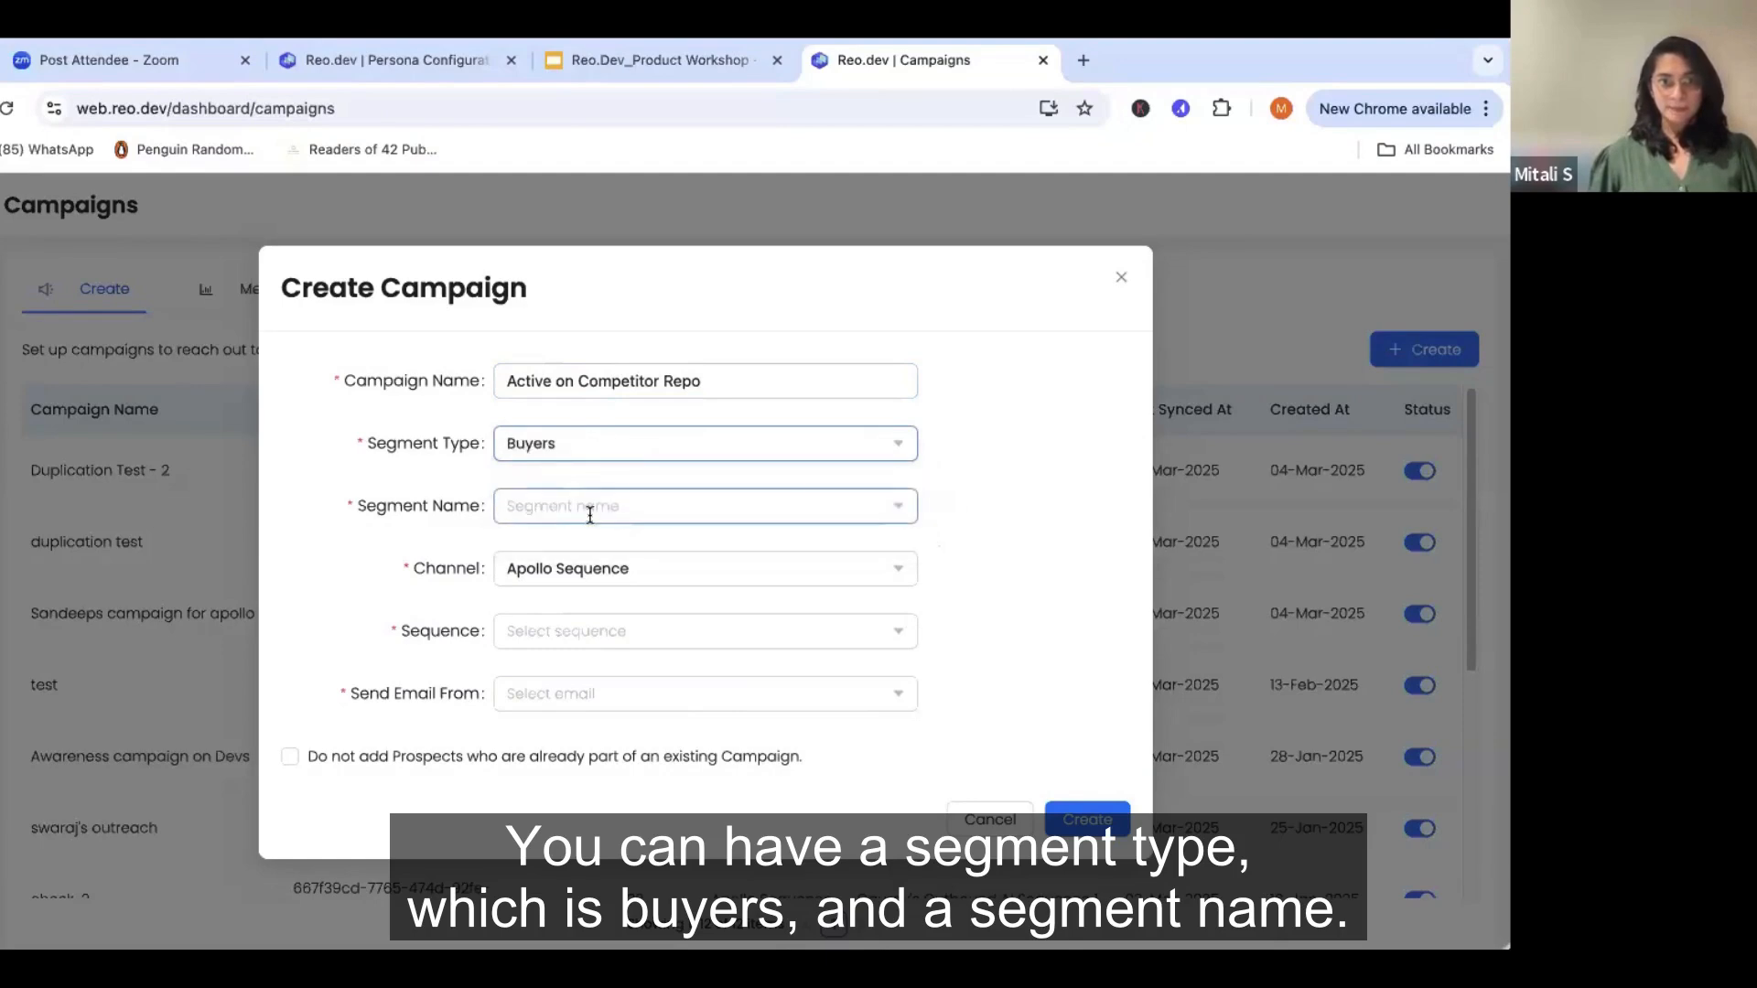
left_click(672, 510)
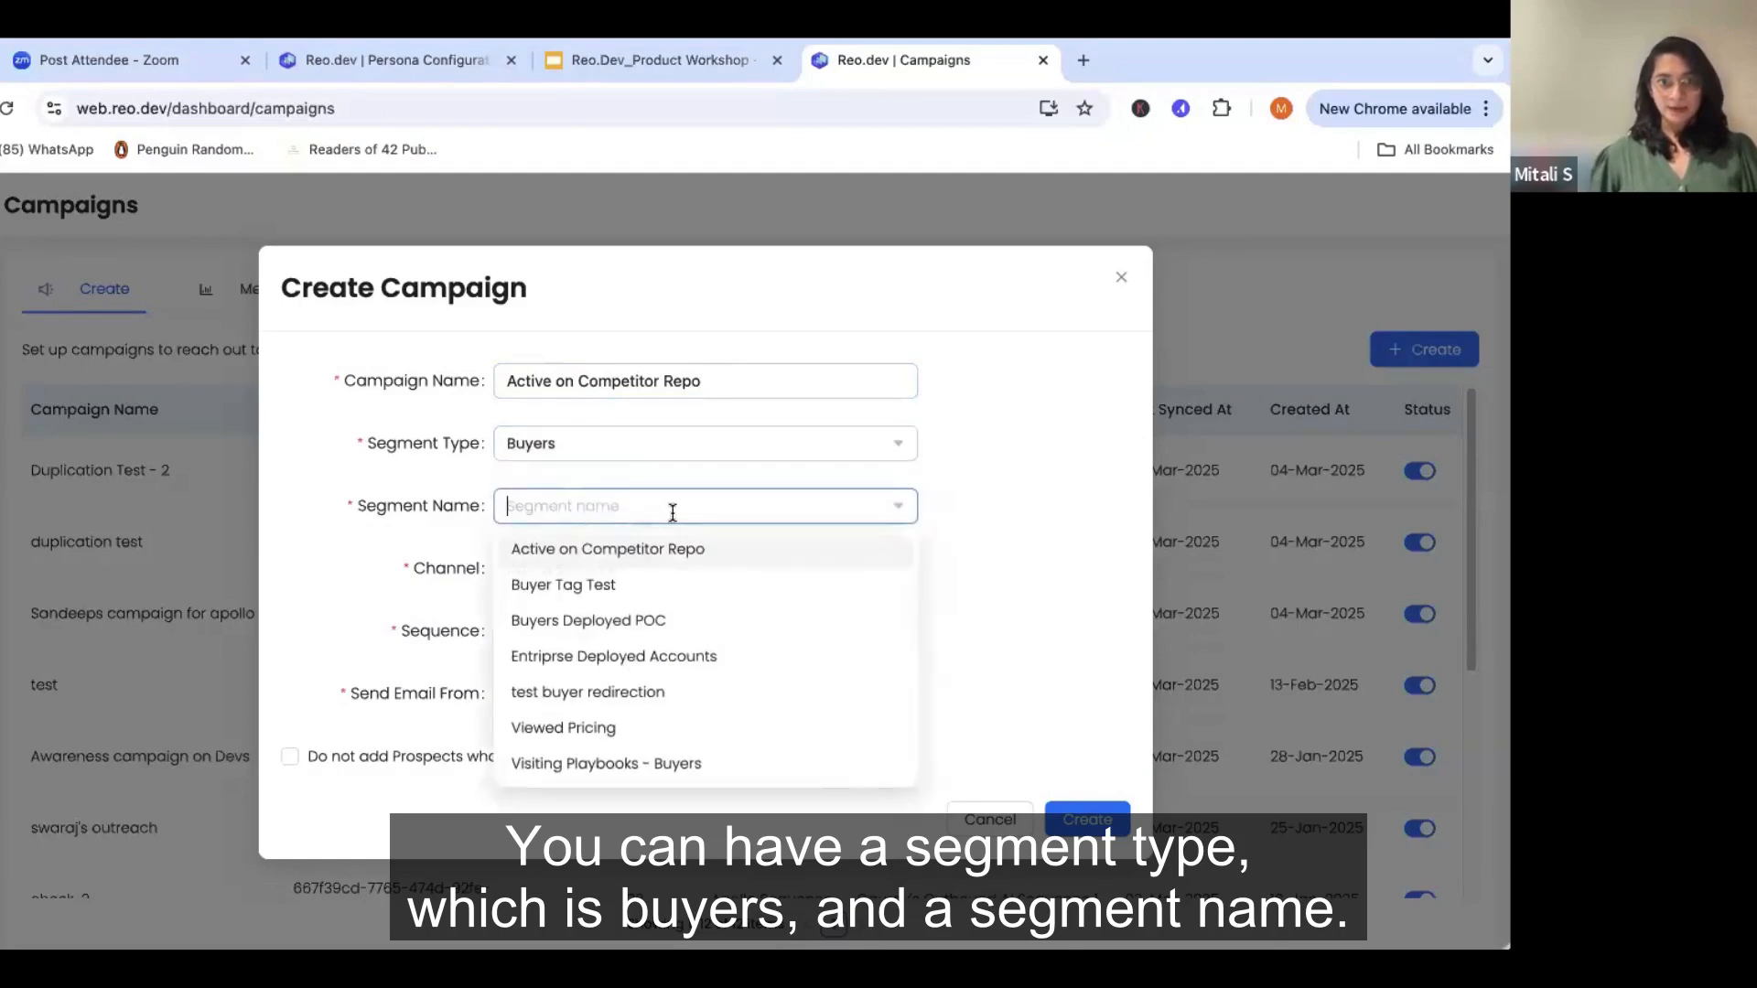
left_click(565, 550)
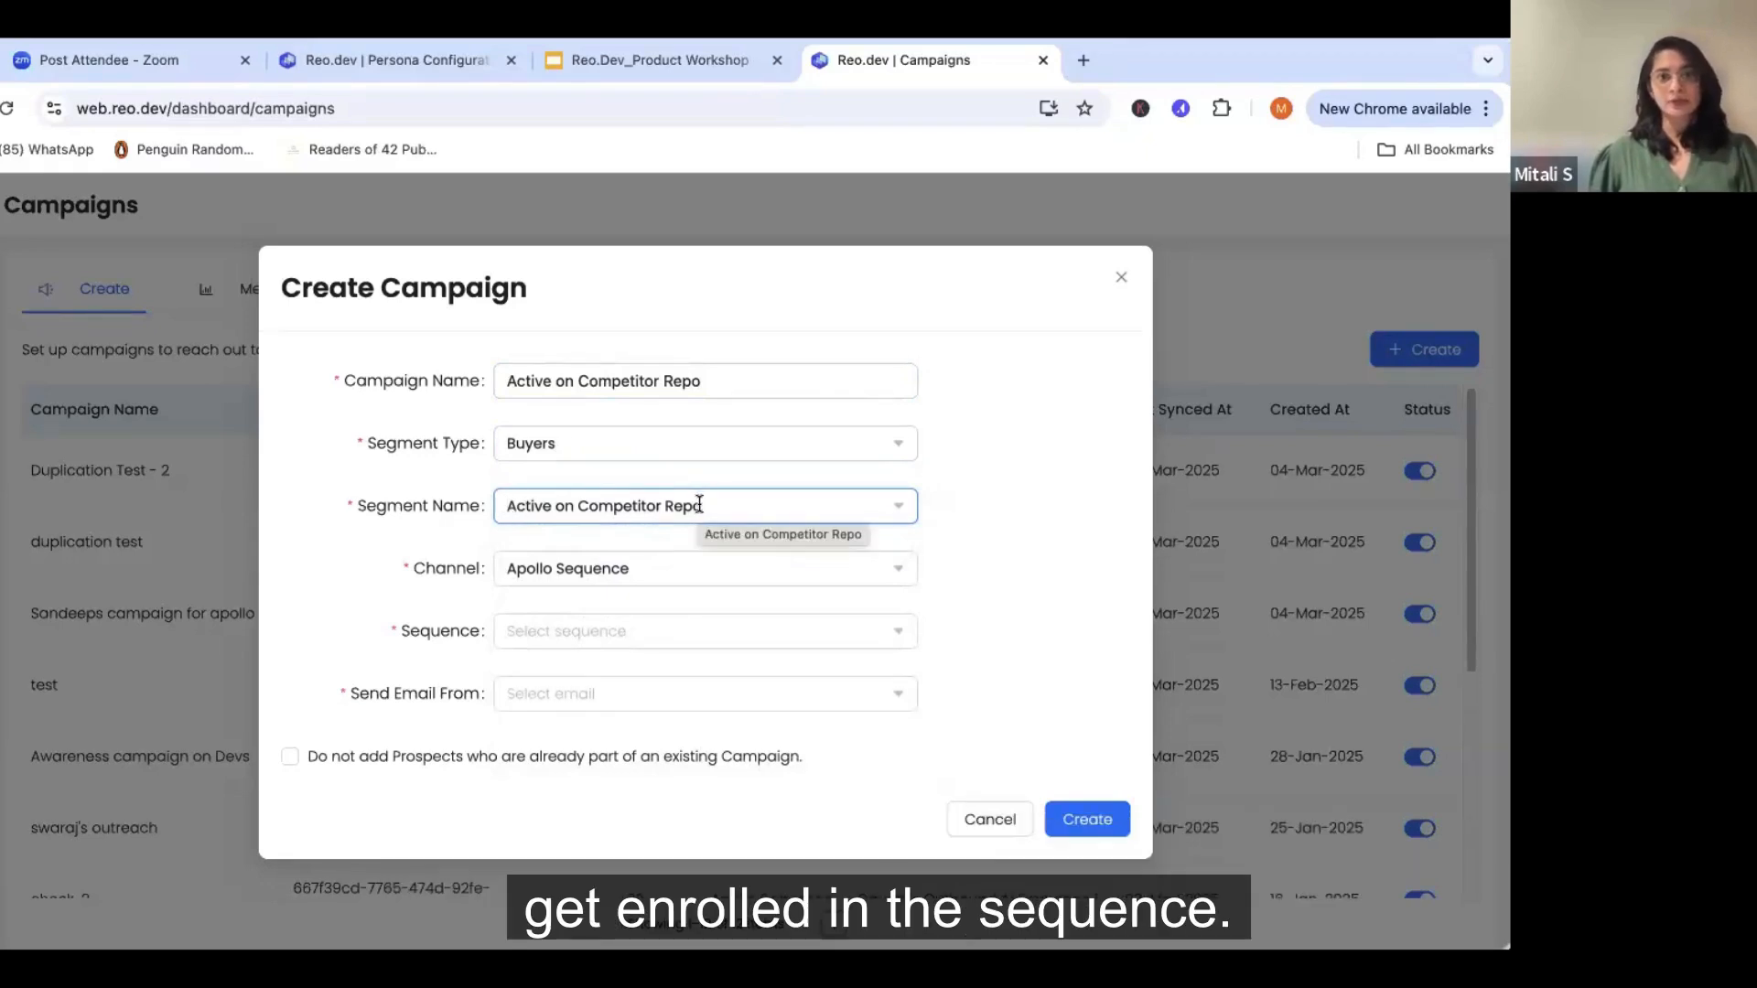
- Keep Apollo Sequence as the channel, choose the "Reo.Dev Active on Competitor GitHub" sequence, and select the sender's email address
left_click(667, 569)
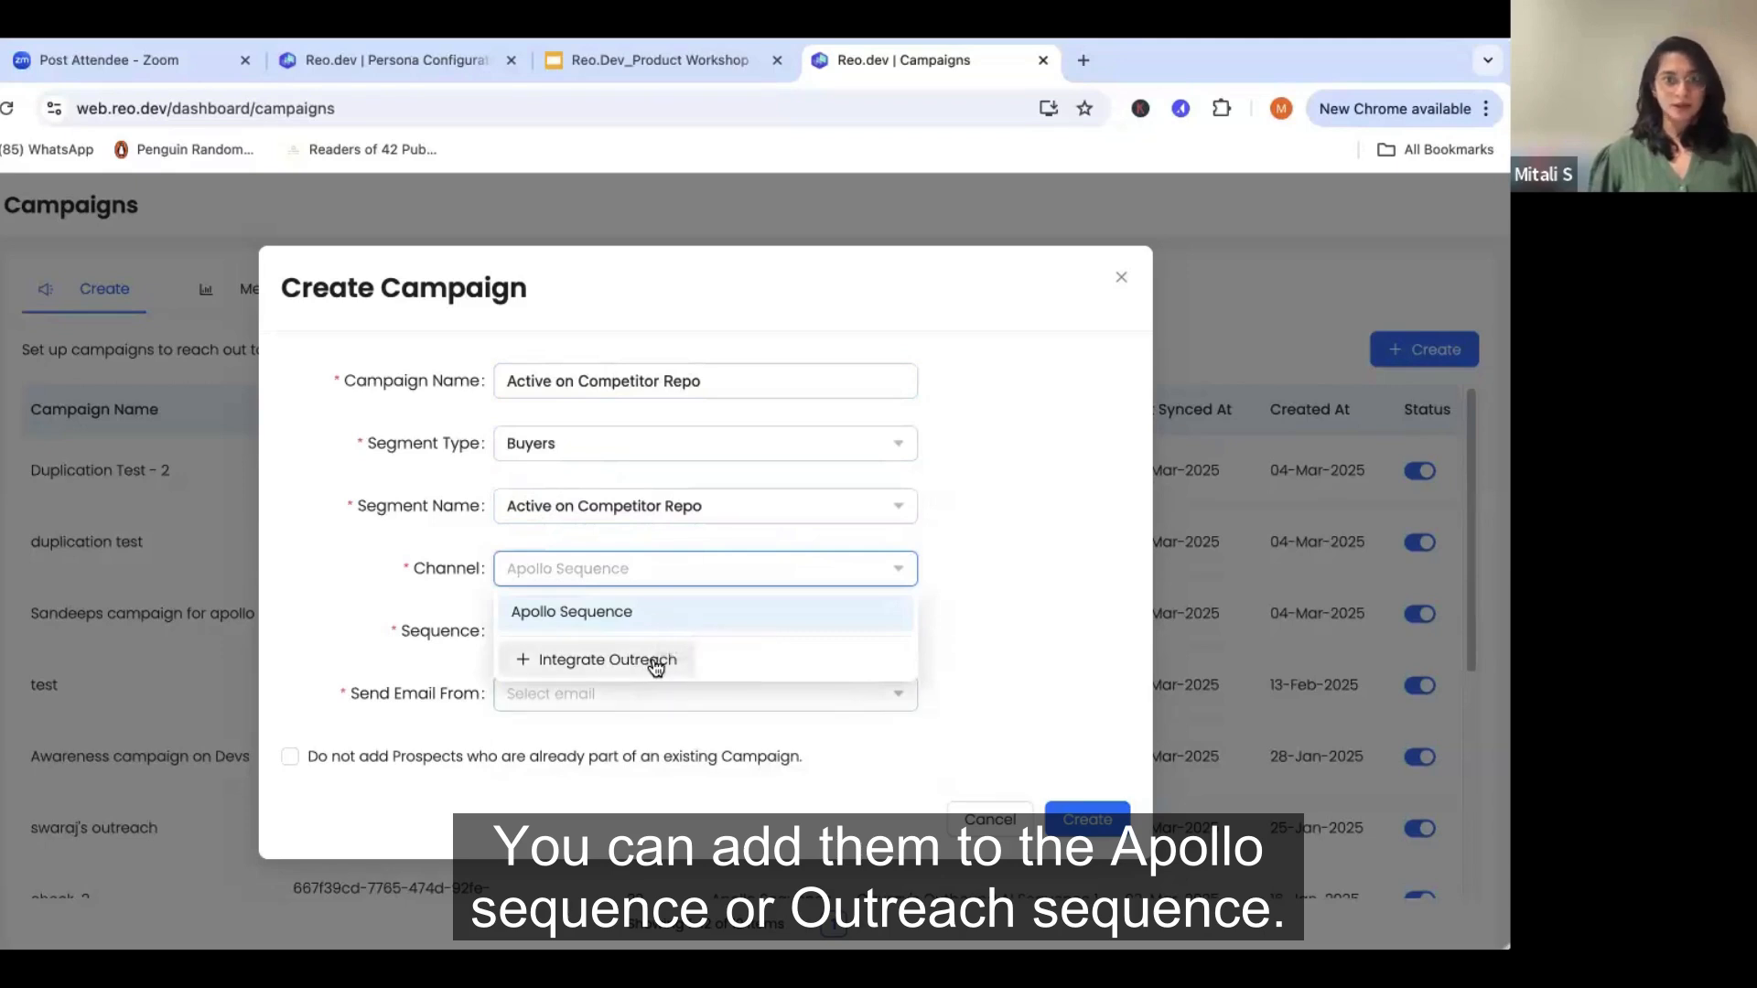
left_click(796, 609)
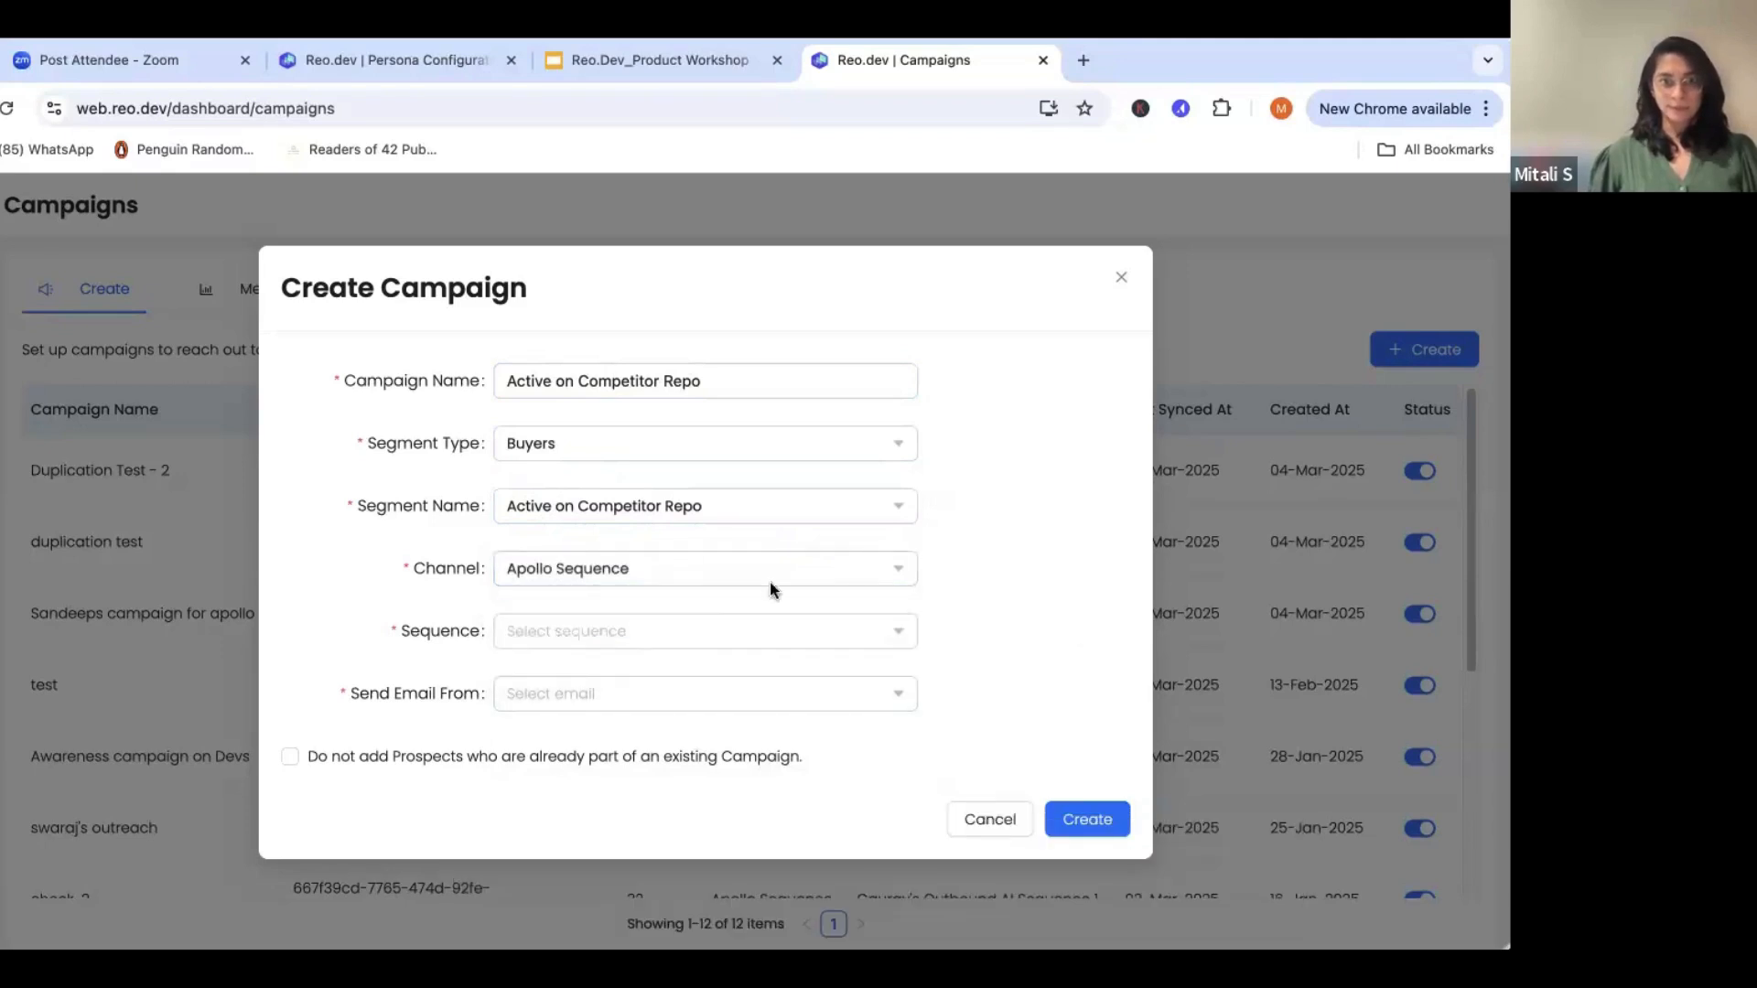
left_click(719, 631)
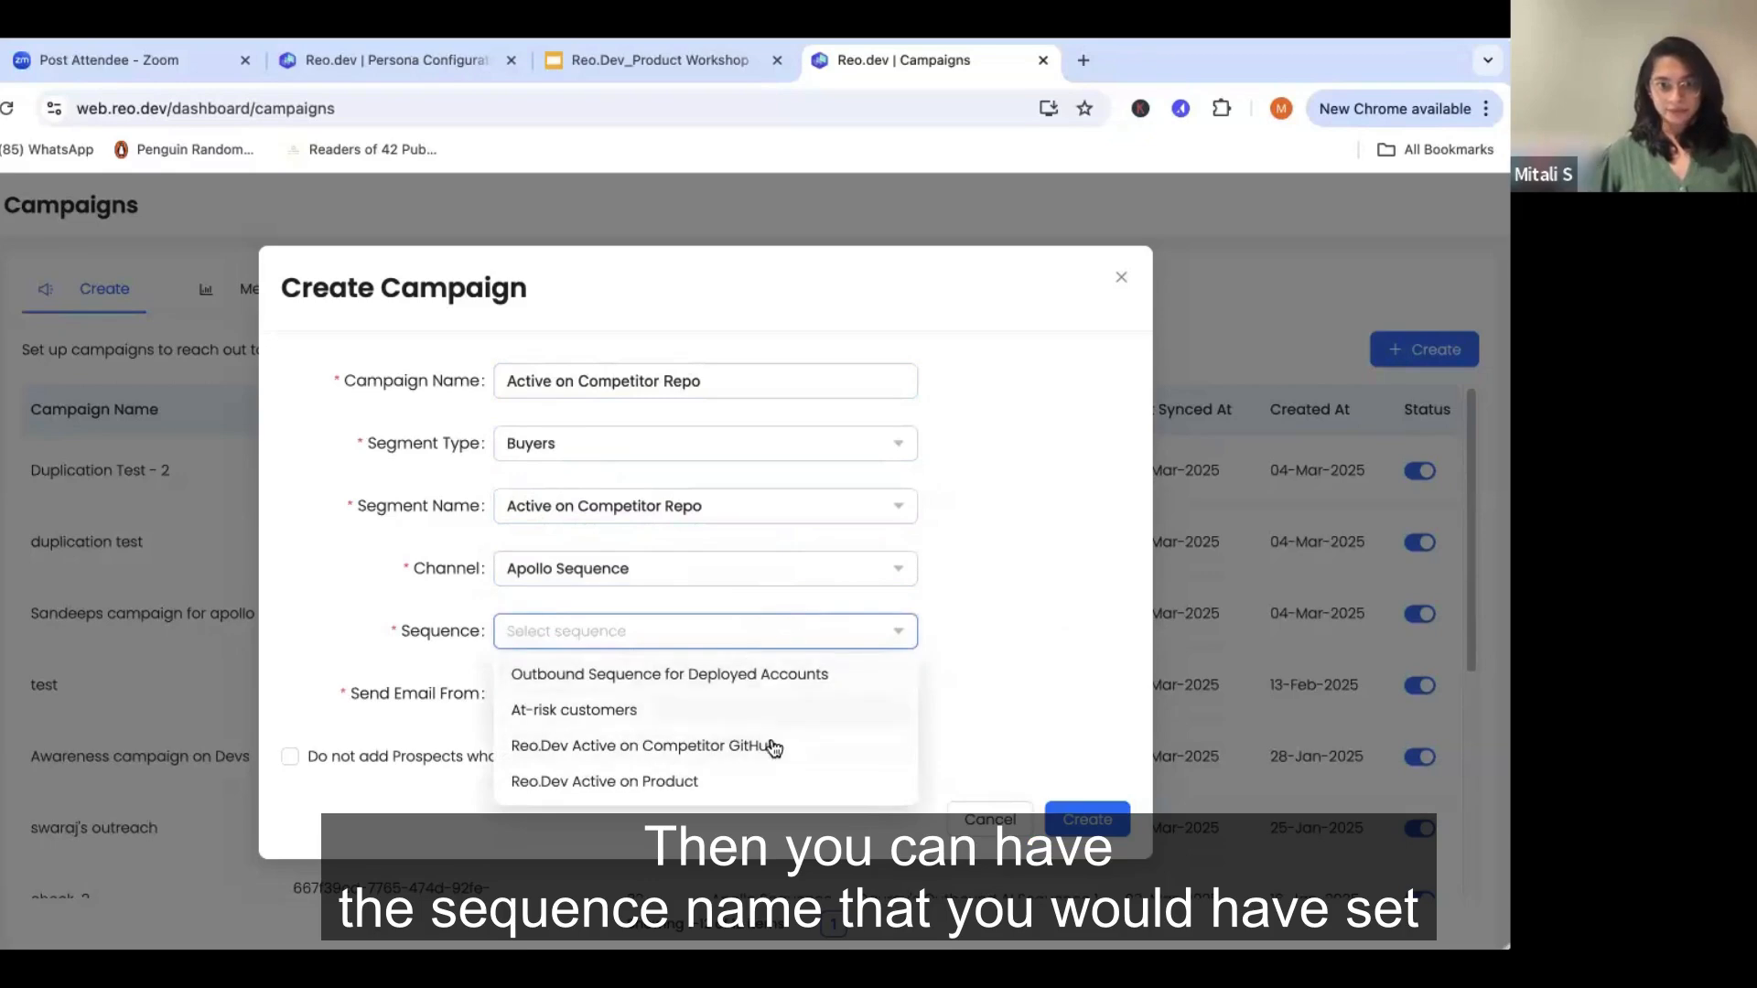
left_click(822, 744)
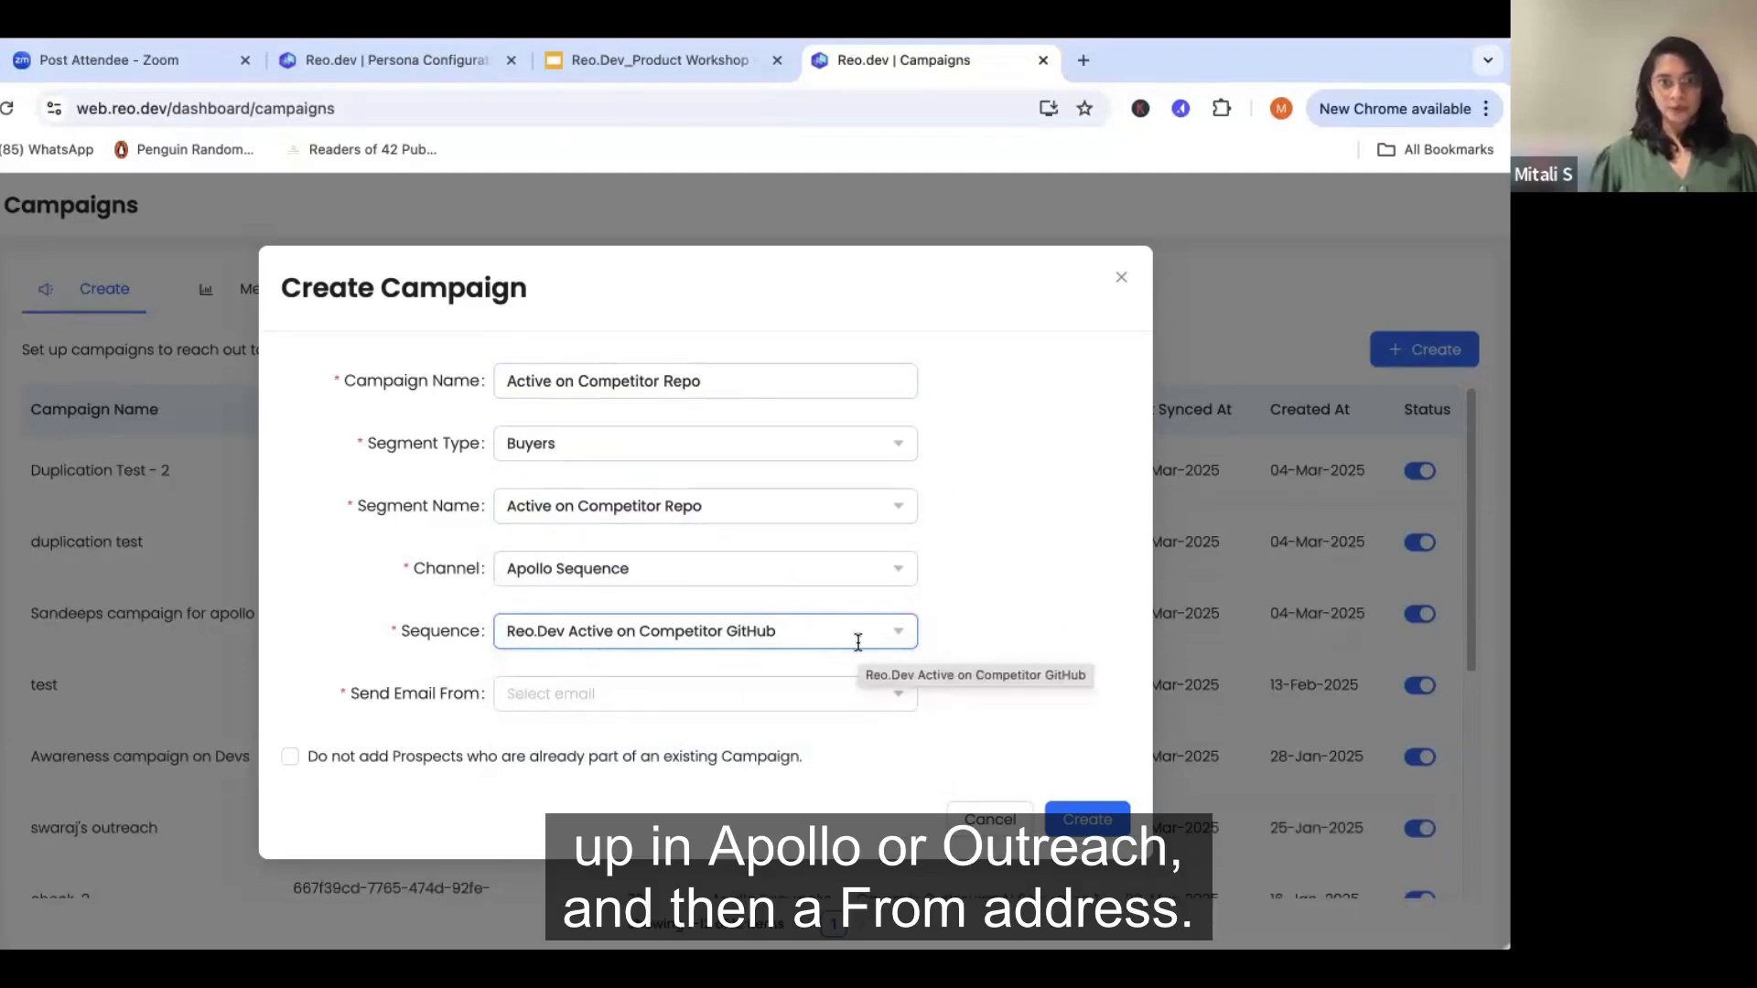
left_click(654, 705)
left_click(650, 773)
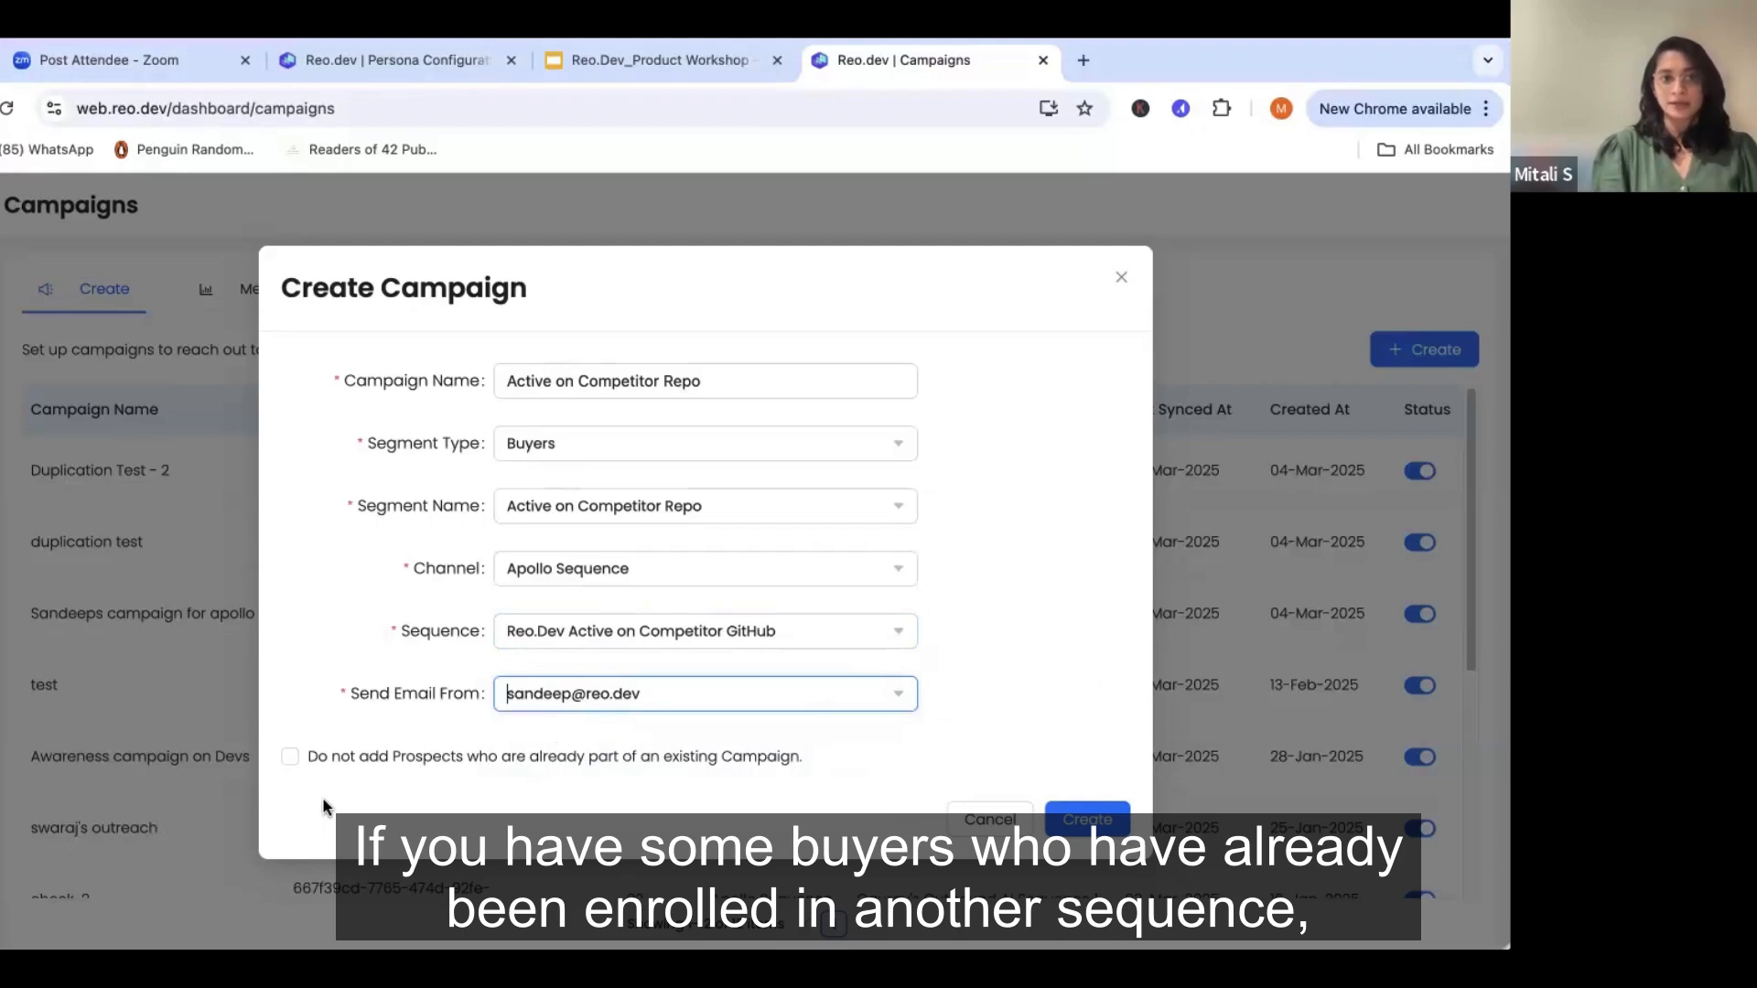
- Exclude prospects already part of an existing campaign, try to create the campaign, and close the form
left_click(290, 759)
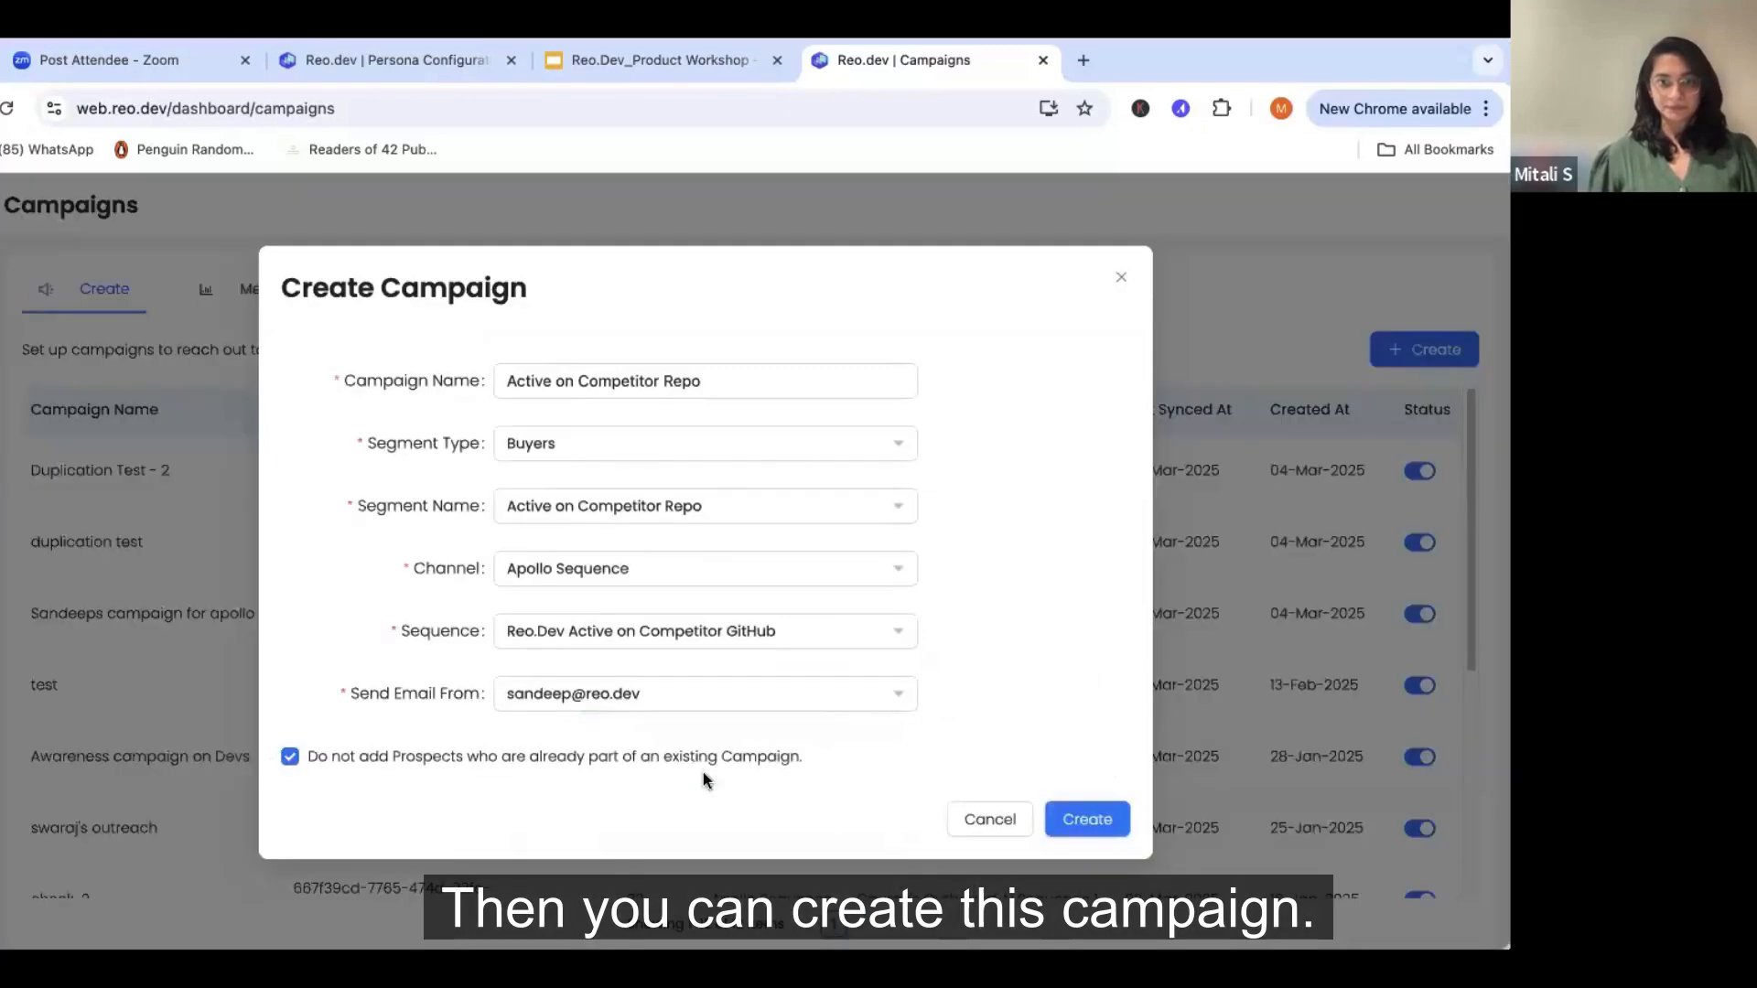
left_click(1089, 822)
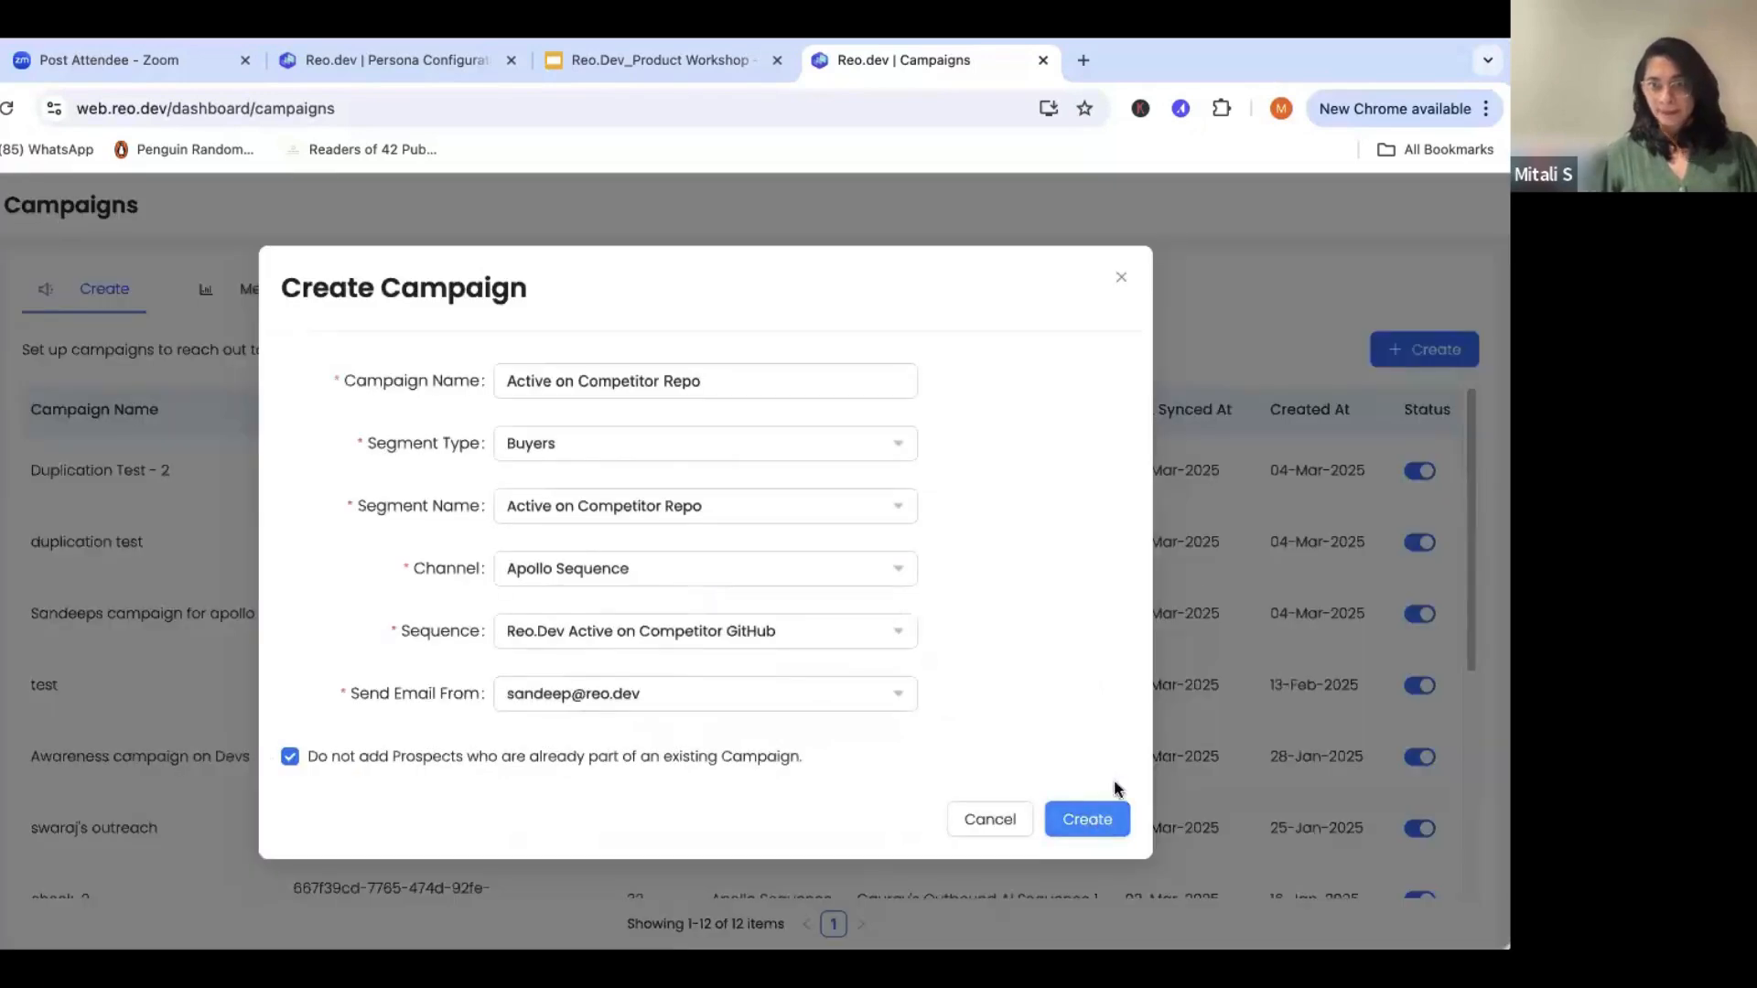
left_click(1122, 279)
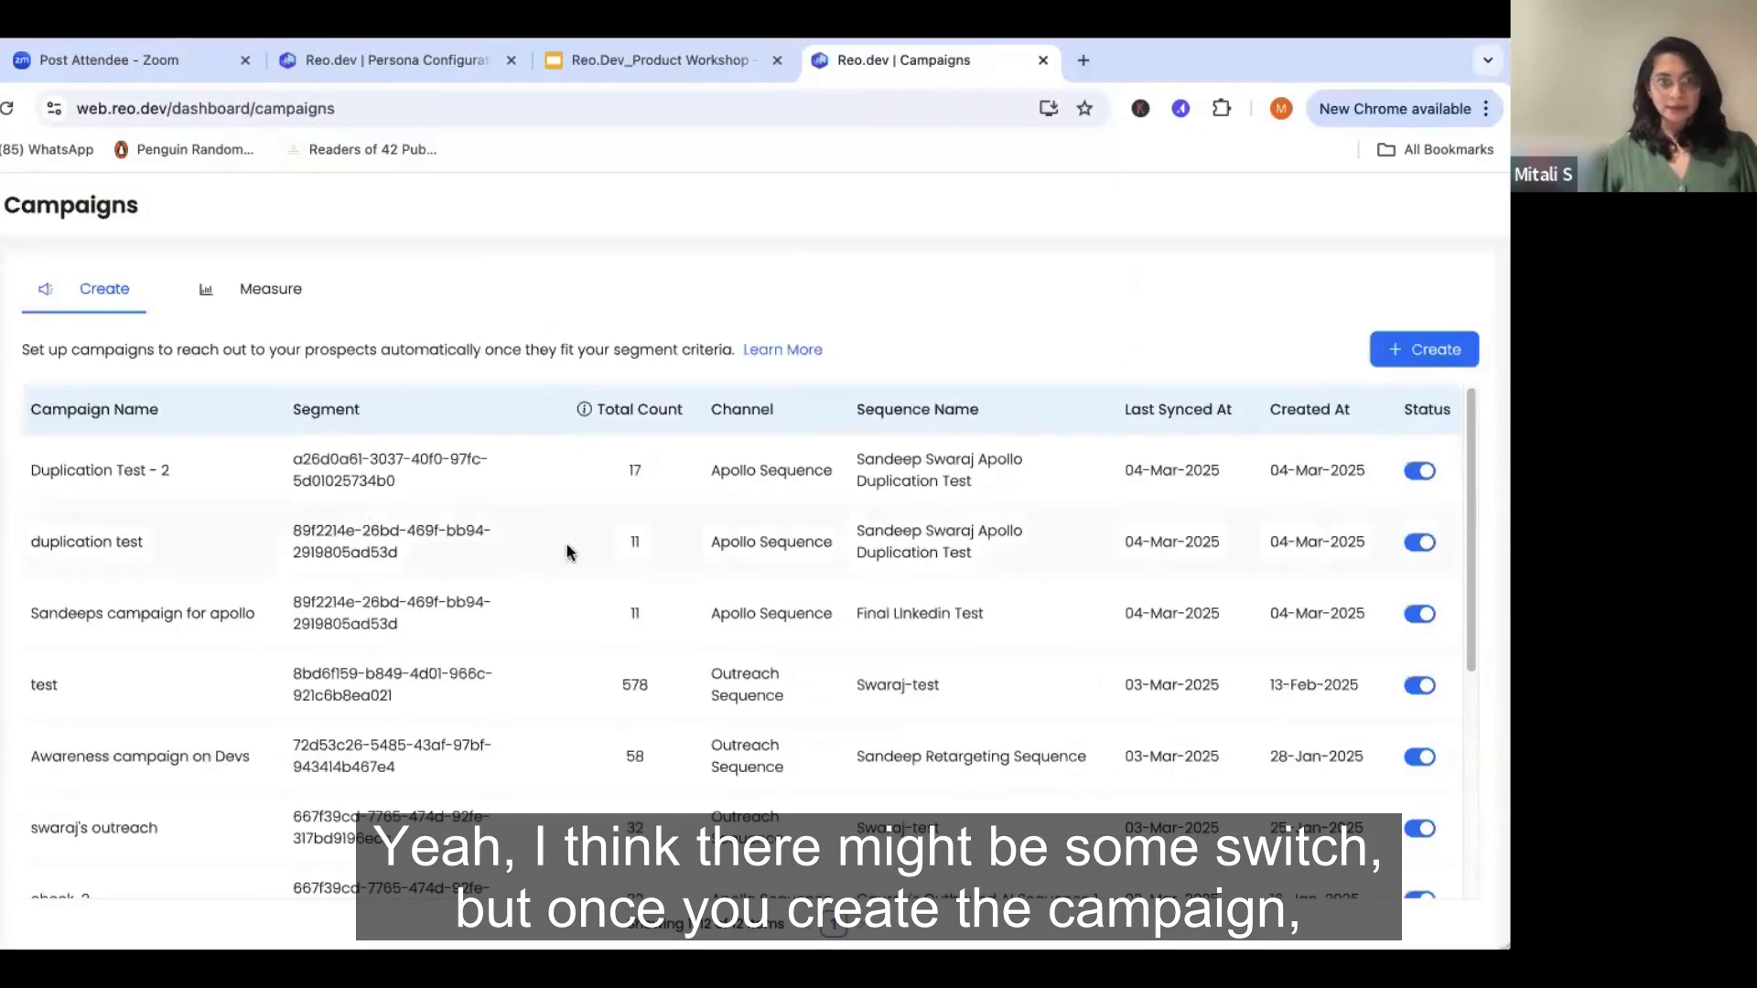
- Look over the campaign list and examine the performance metrics of "Intro email campaign on GH followers"
scroll(572, 553, "down", 2)
scroll(577, 561, "up", 2)
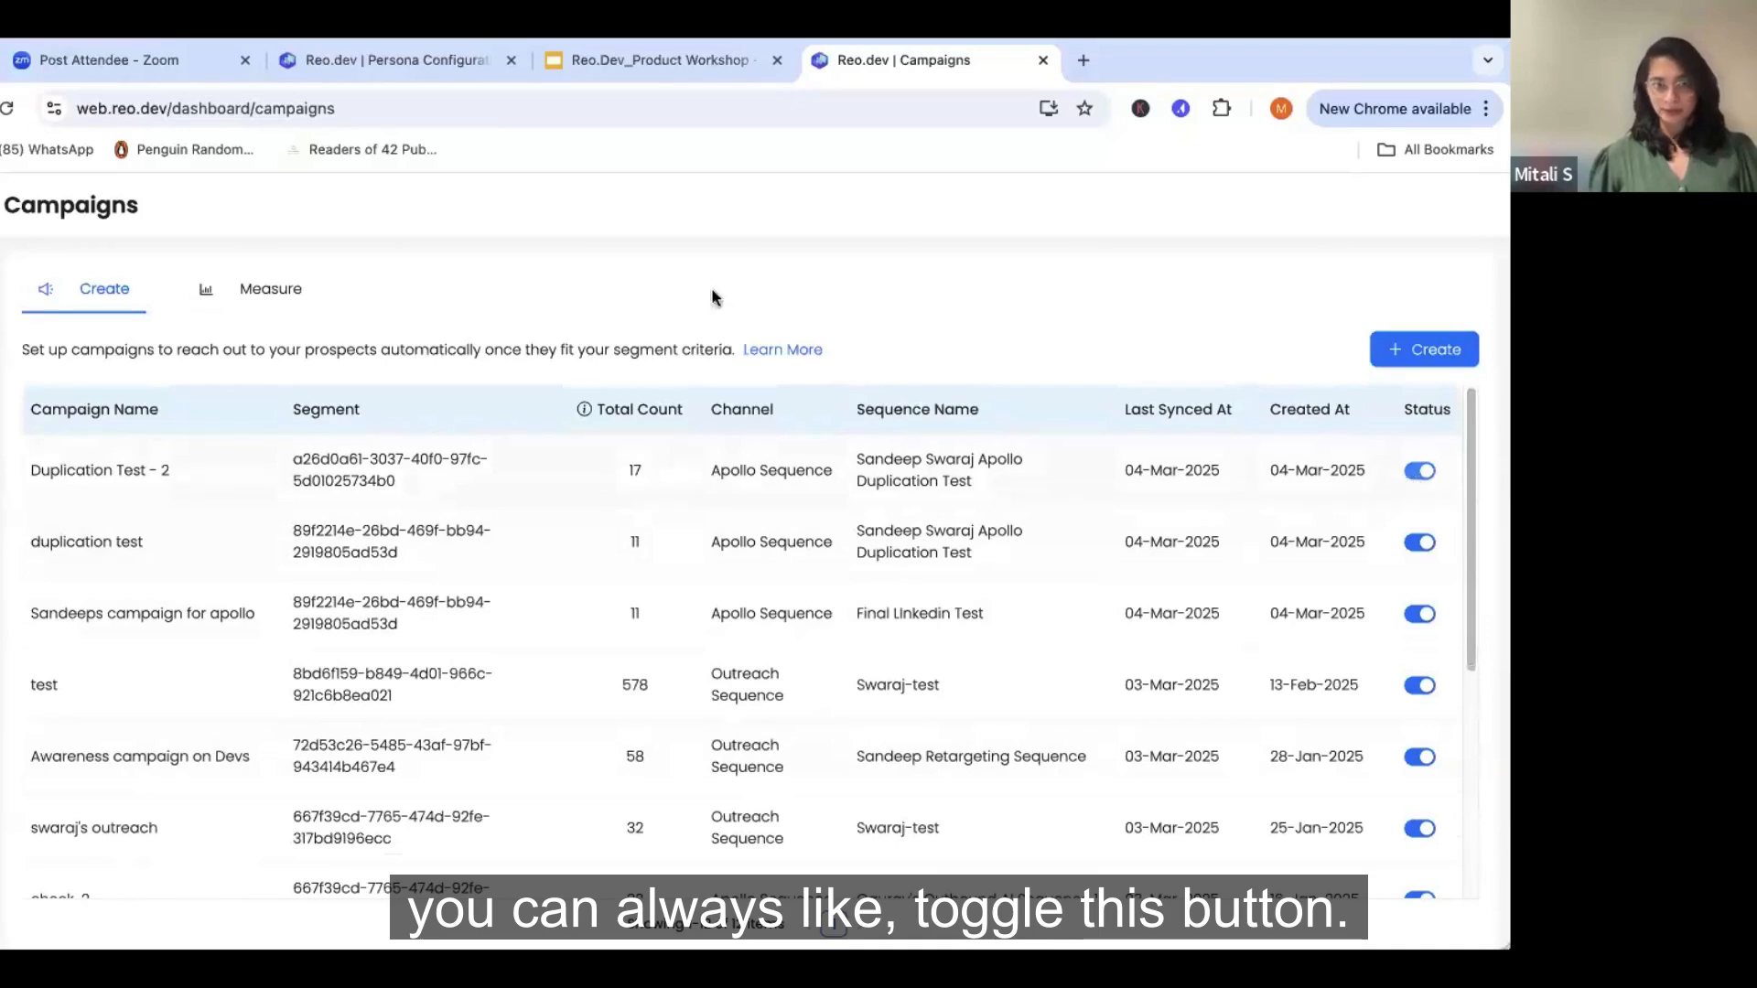
left_click(275, 290)
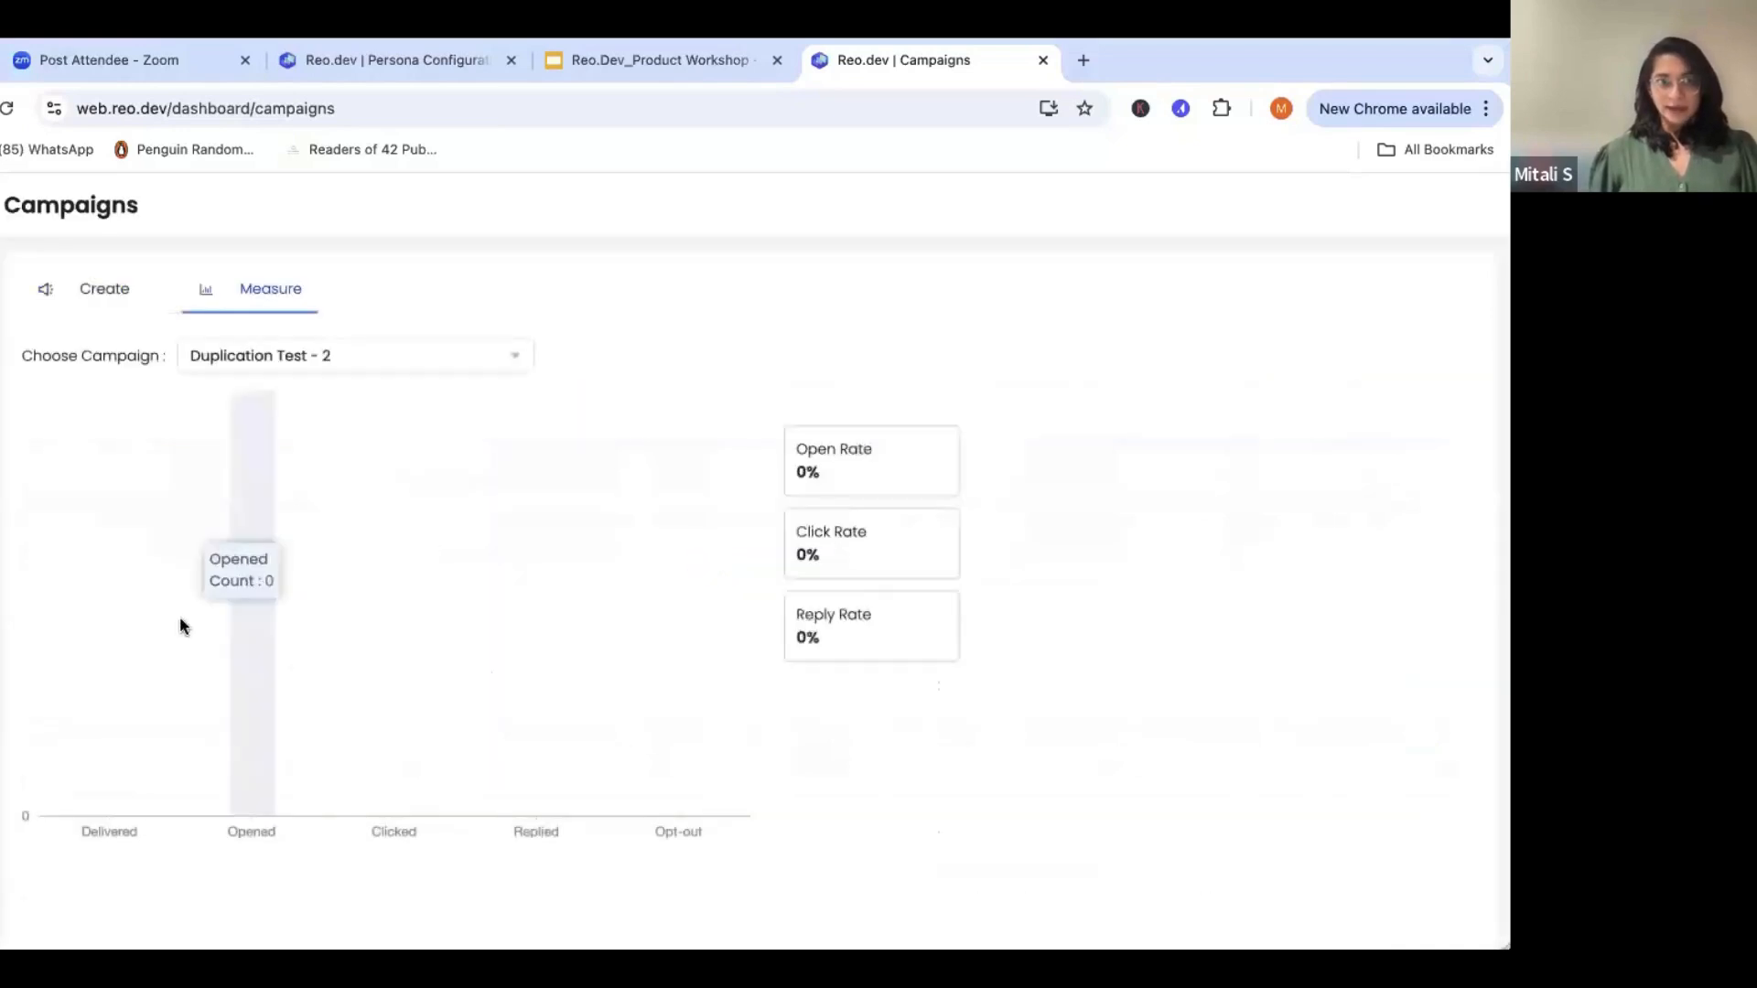
left_click(331, 366)
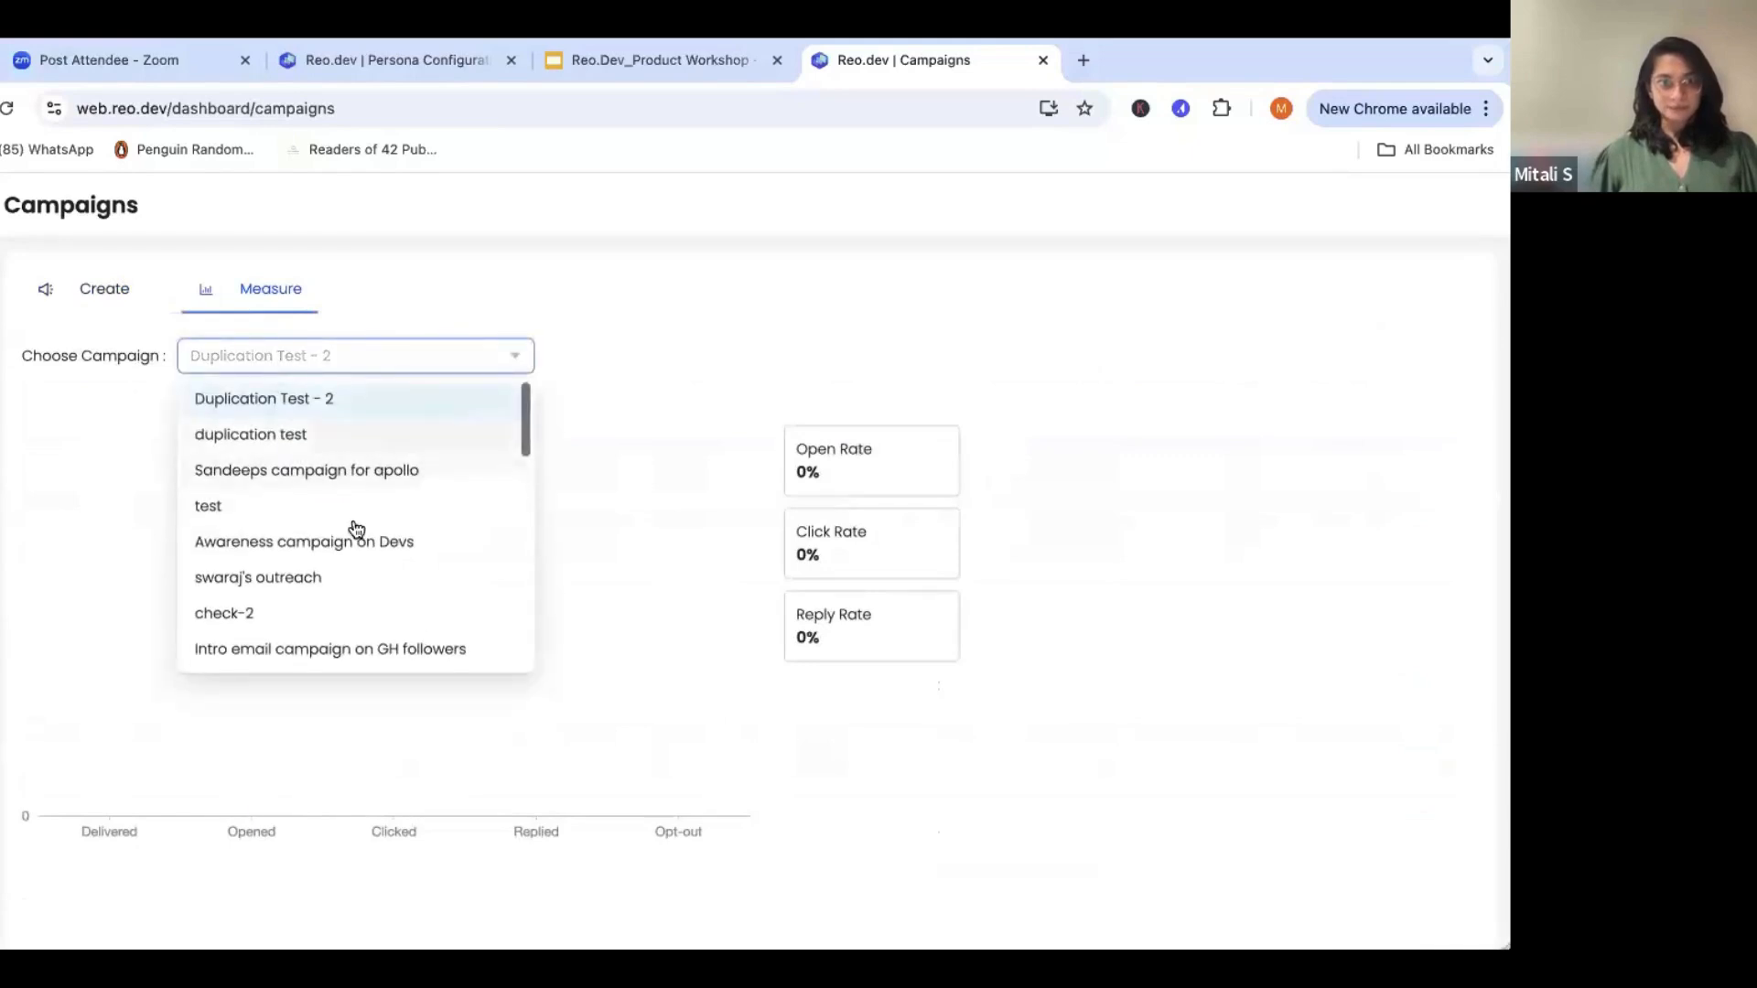
left_click(359, 651)
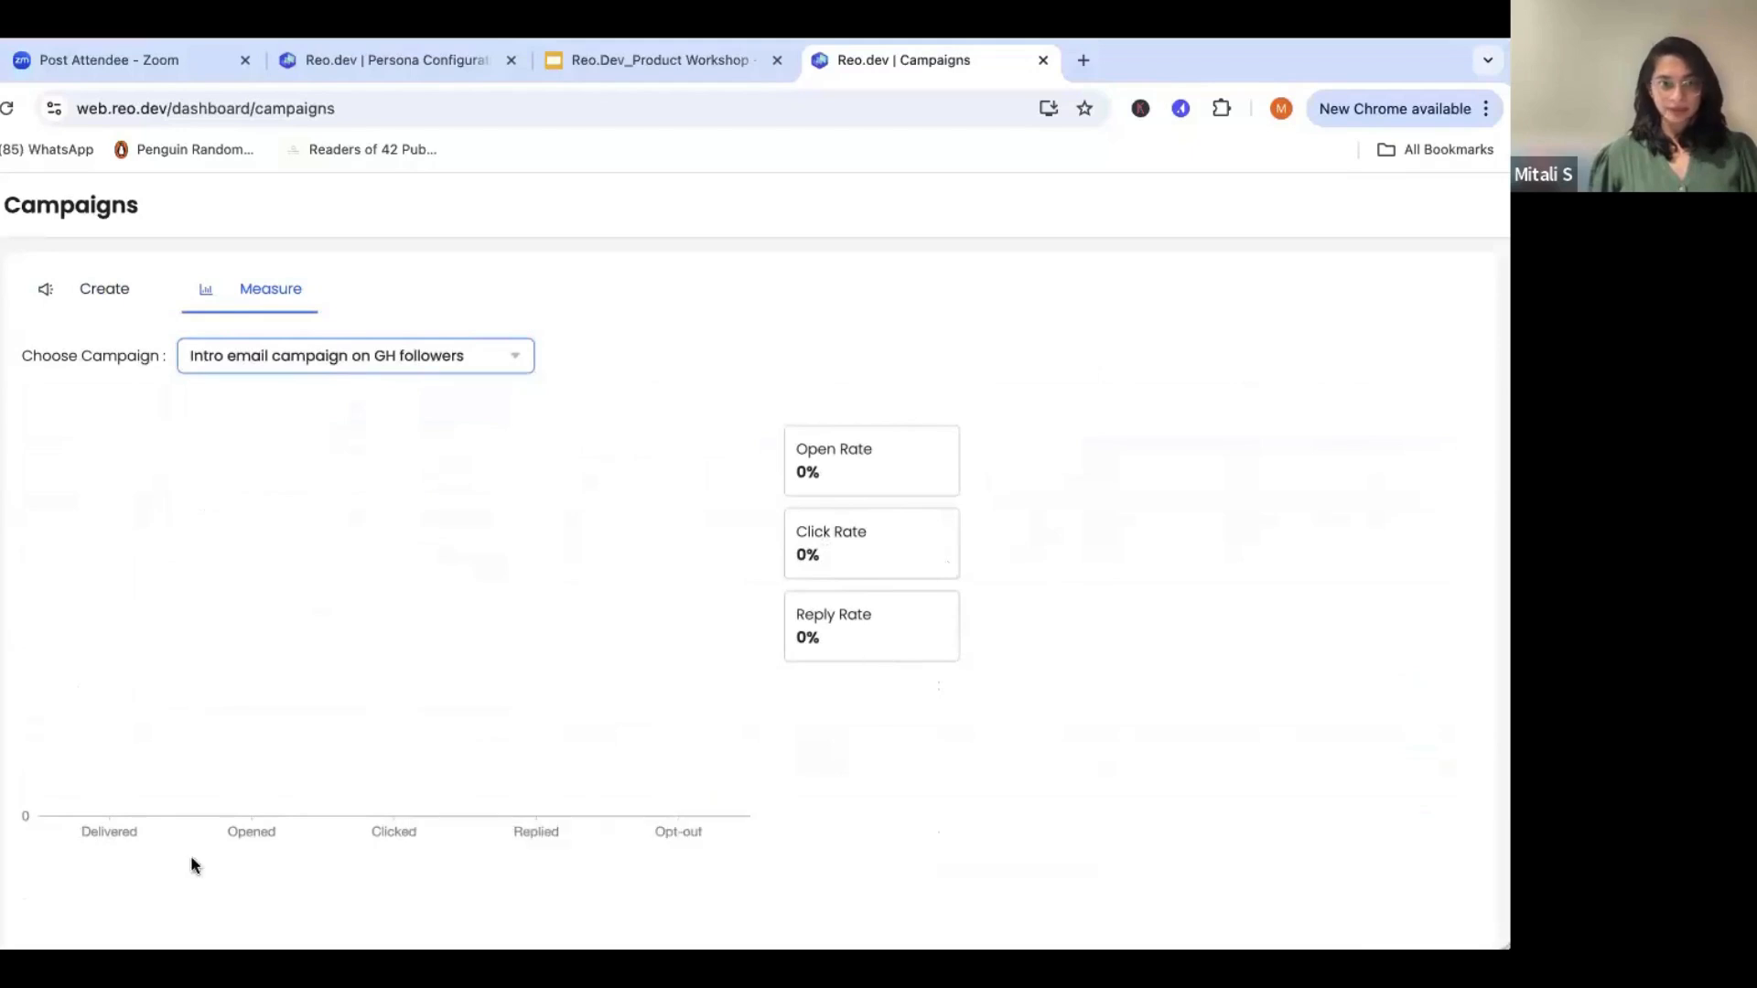
left_click(245, 364)
left_click(679, 481)
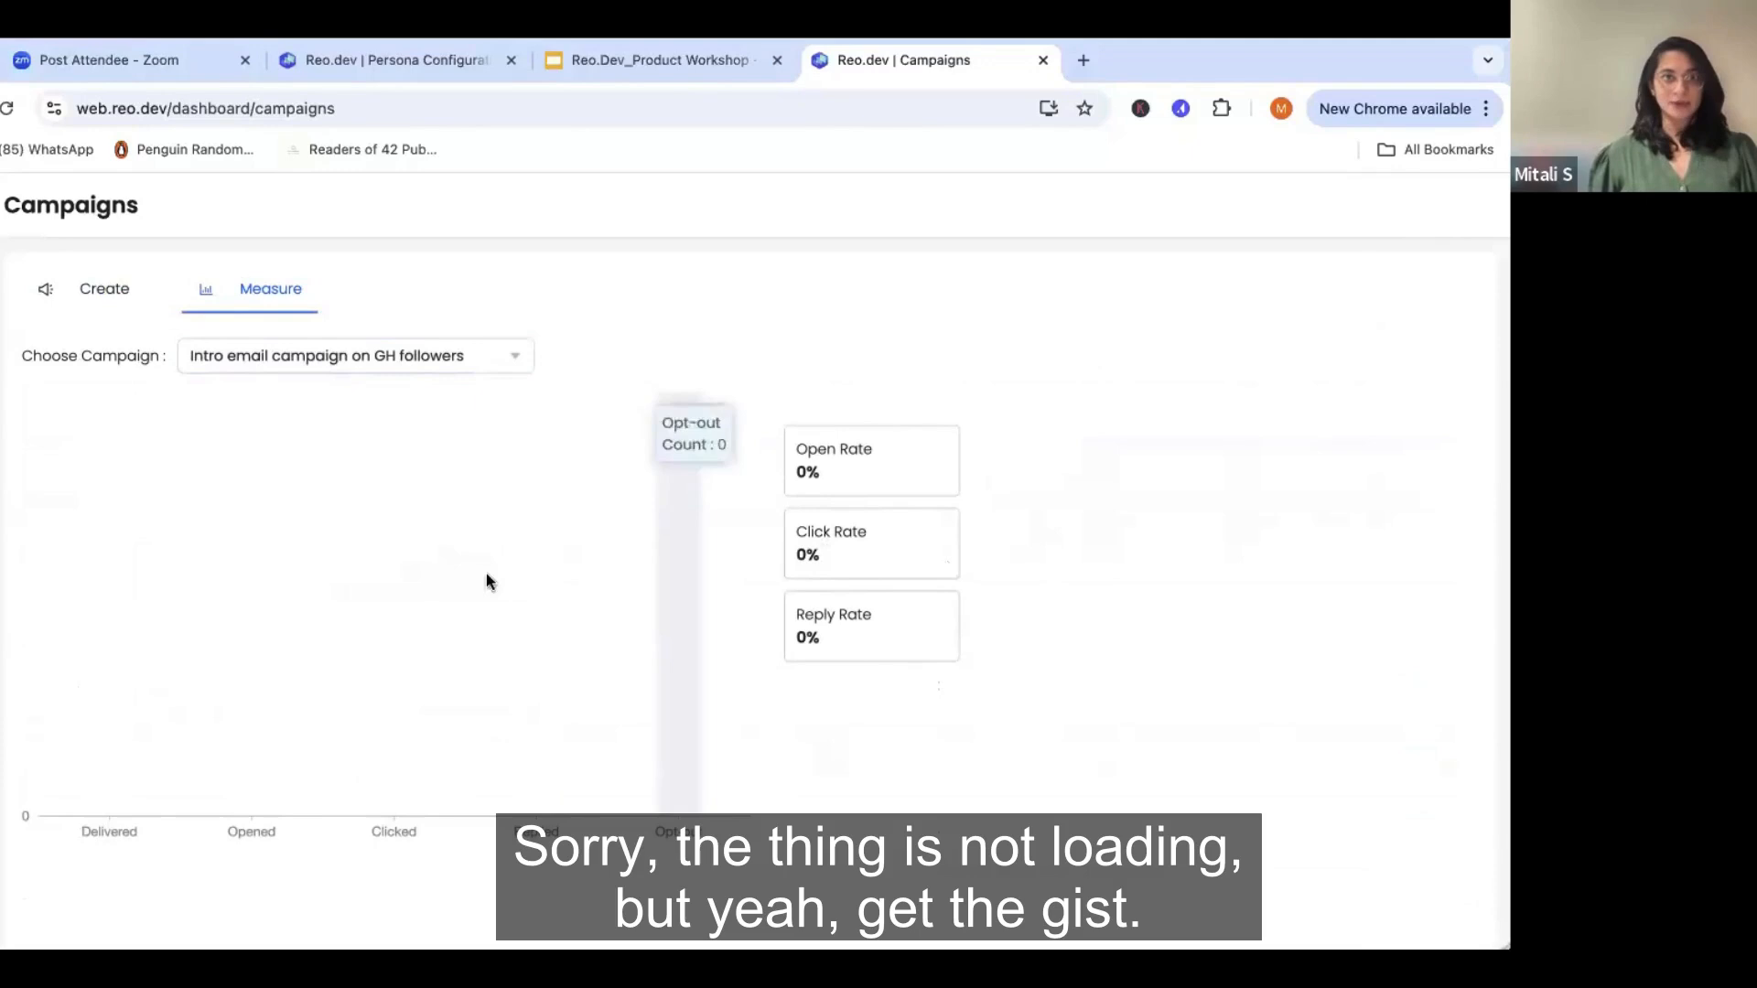